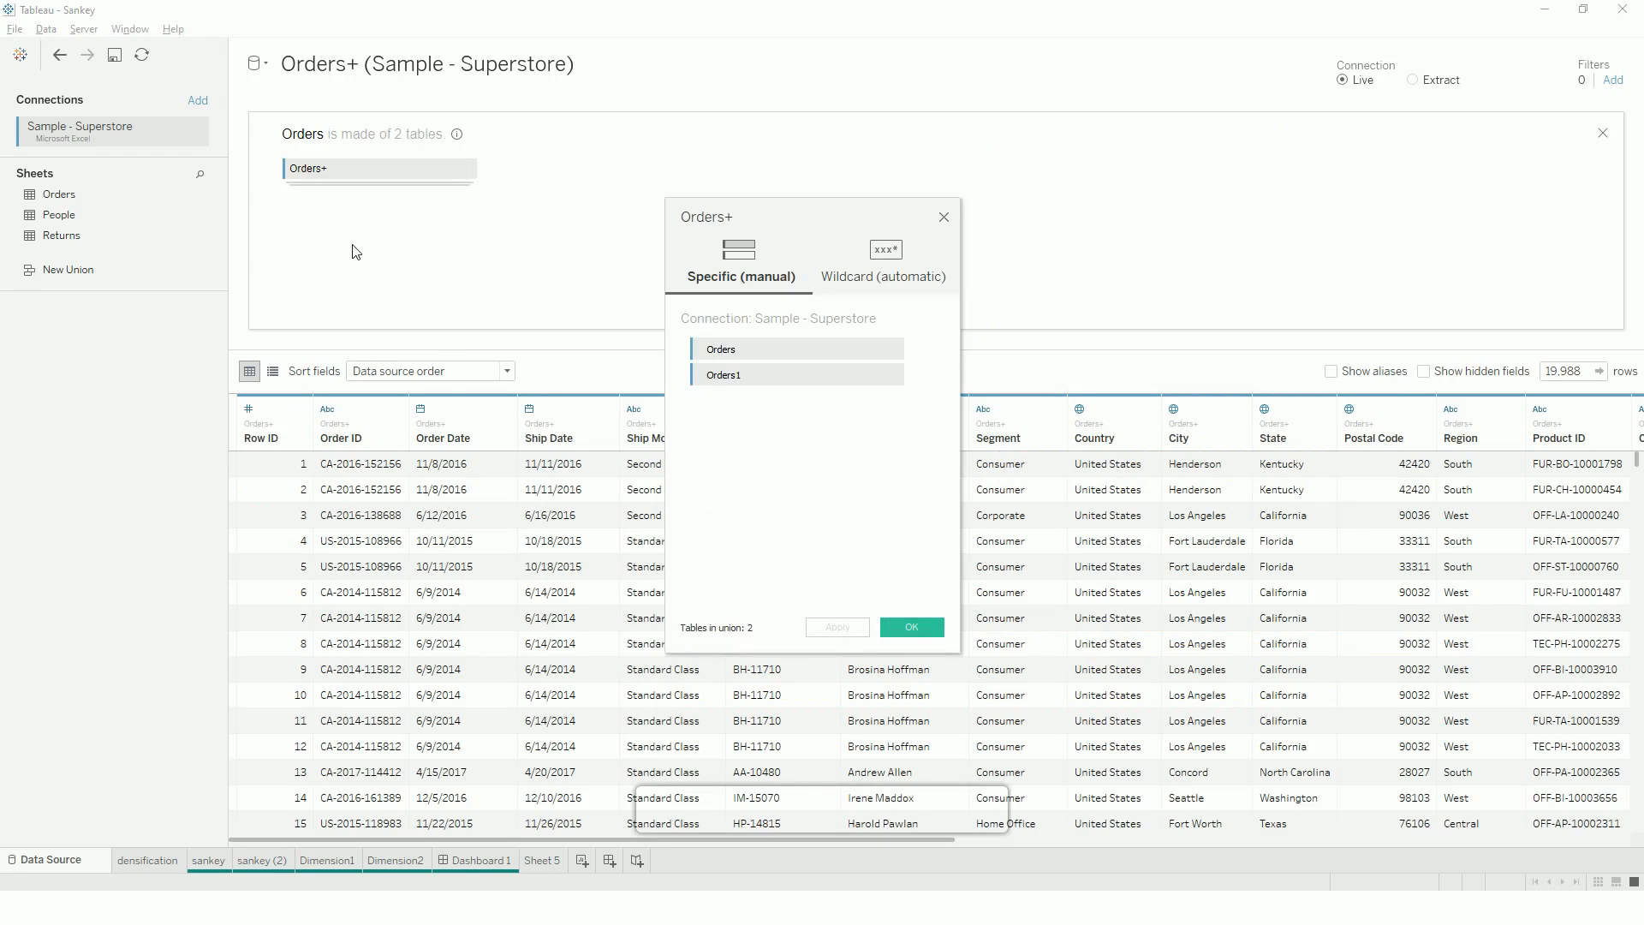
- Close the Orders+ union settings and review the formula of the 1 To Pad calculation on Sheet 5
{"action": "left_click", "coordinate": [944, 219]}
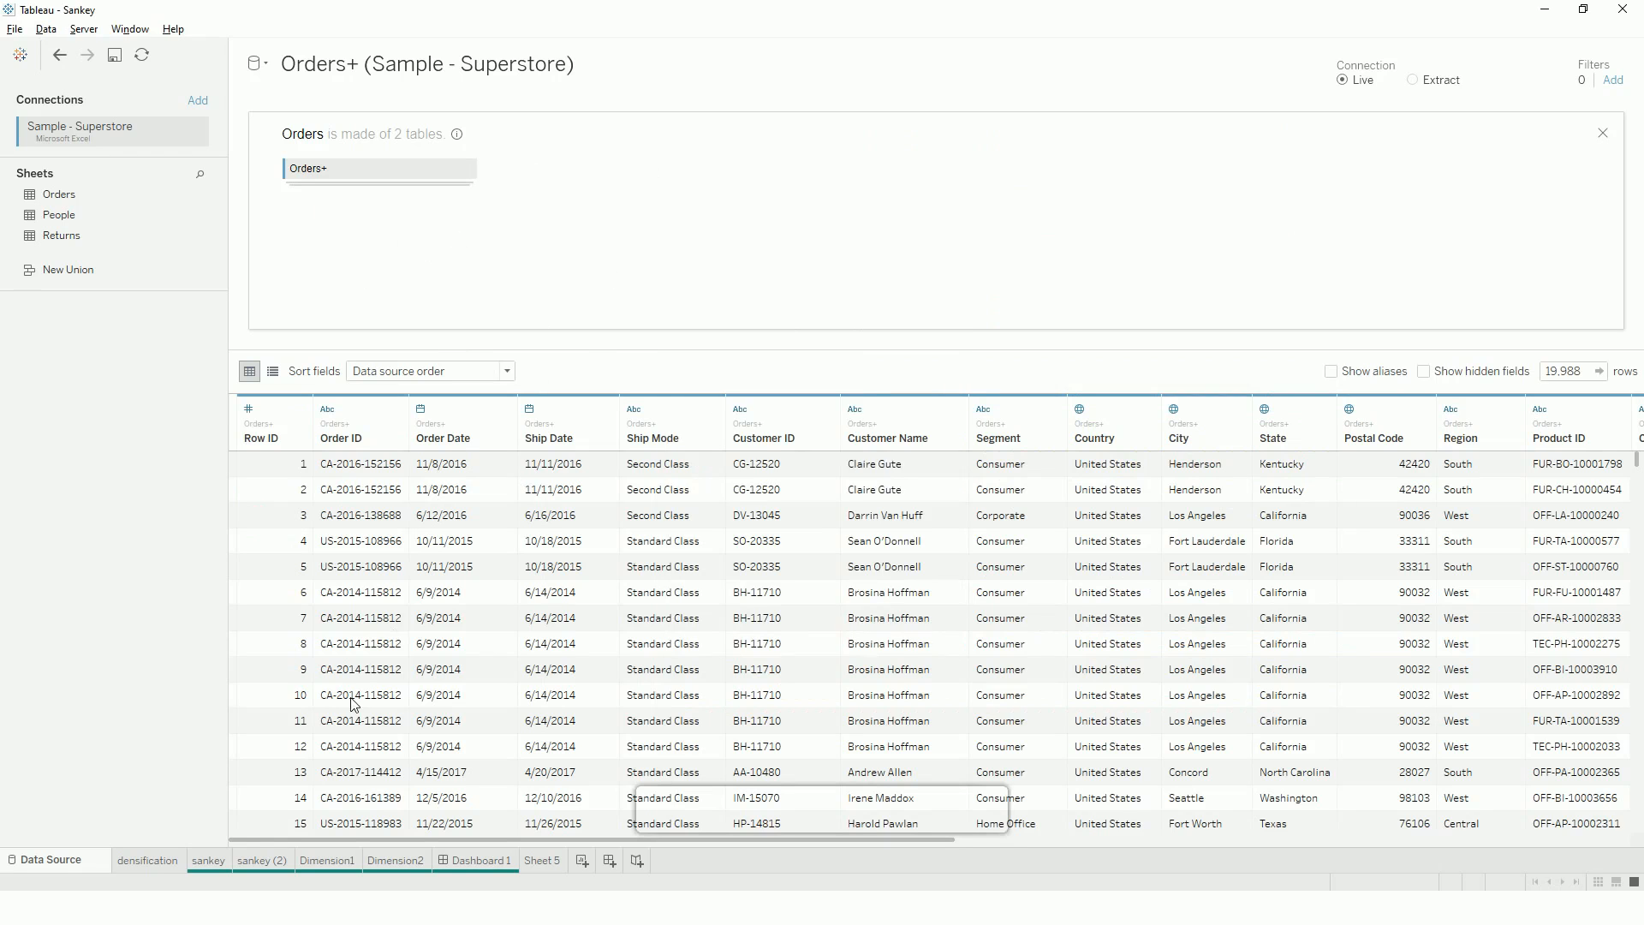
{"action": "left_click", "coordinate": [553, 865]}
{"action": "left_click", "coordinate": [105, 595]}
{"action": "right_click", "coordinate": [105, 594]}
{"action": "left_click", "coordinate": [176, 290]}
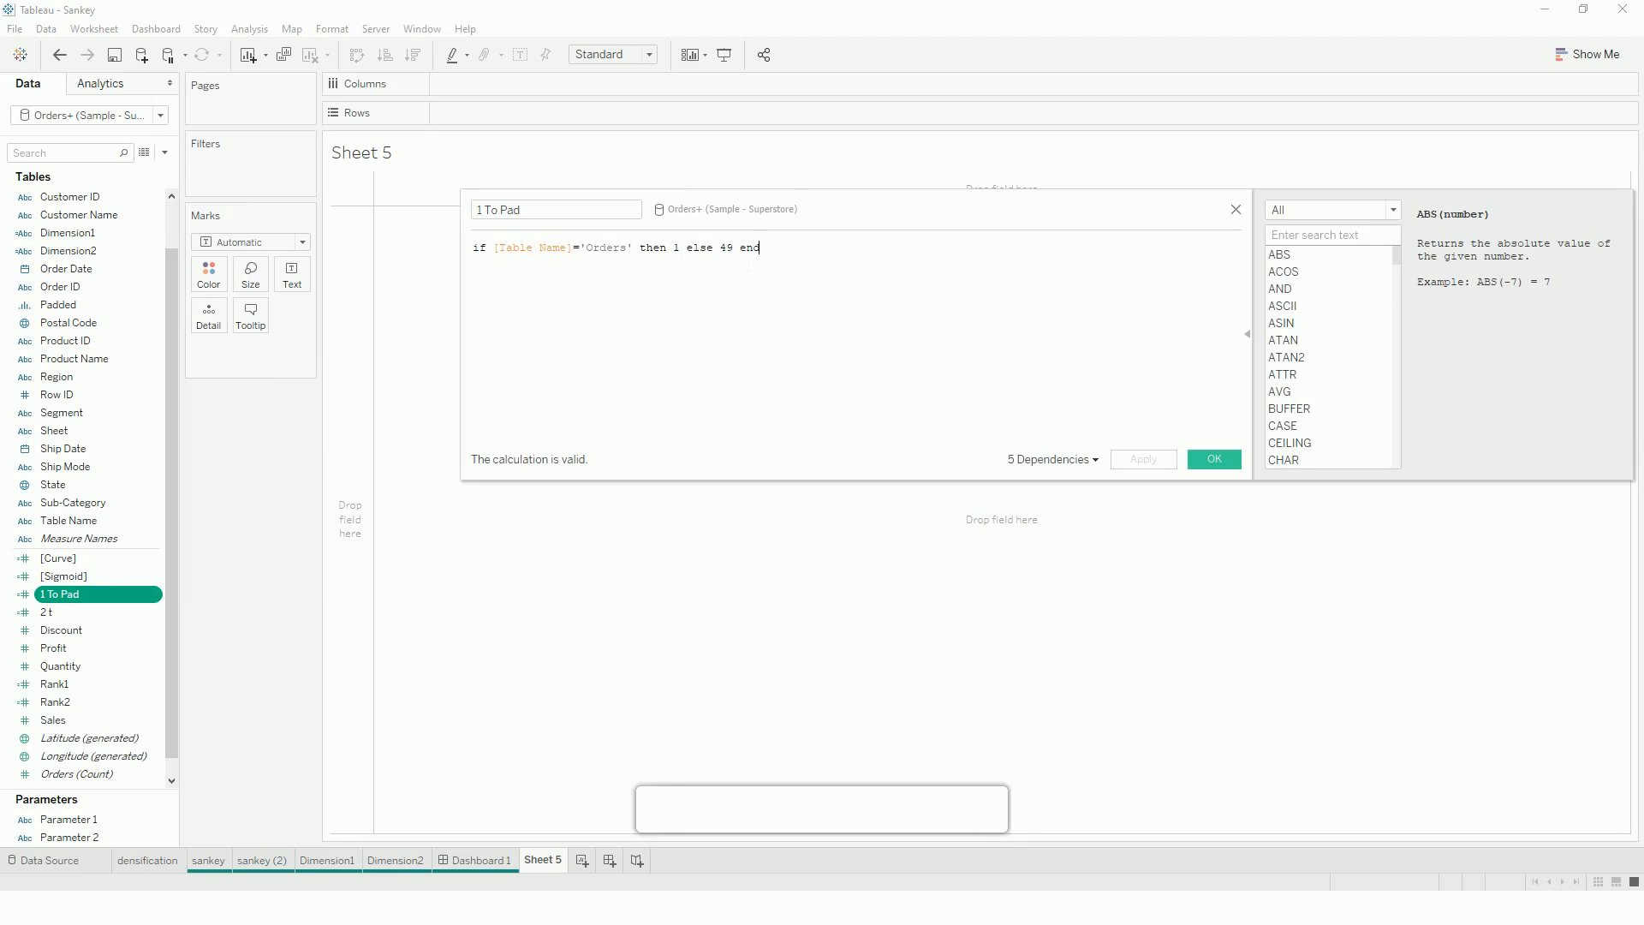
{"action": "left_click", "coordinate": [1236, 209]}
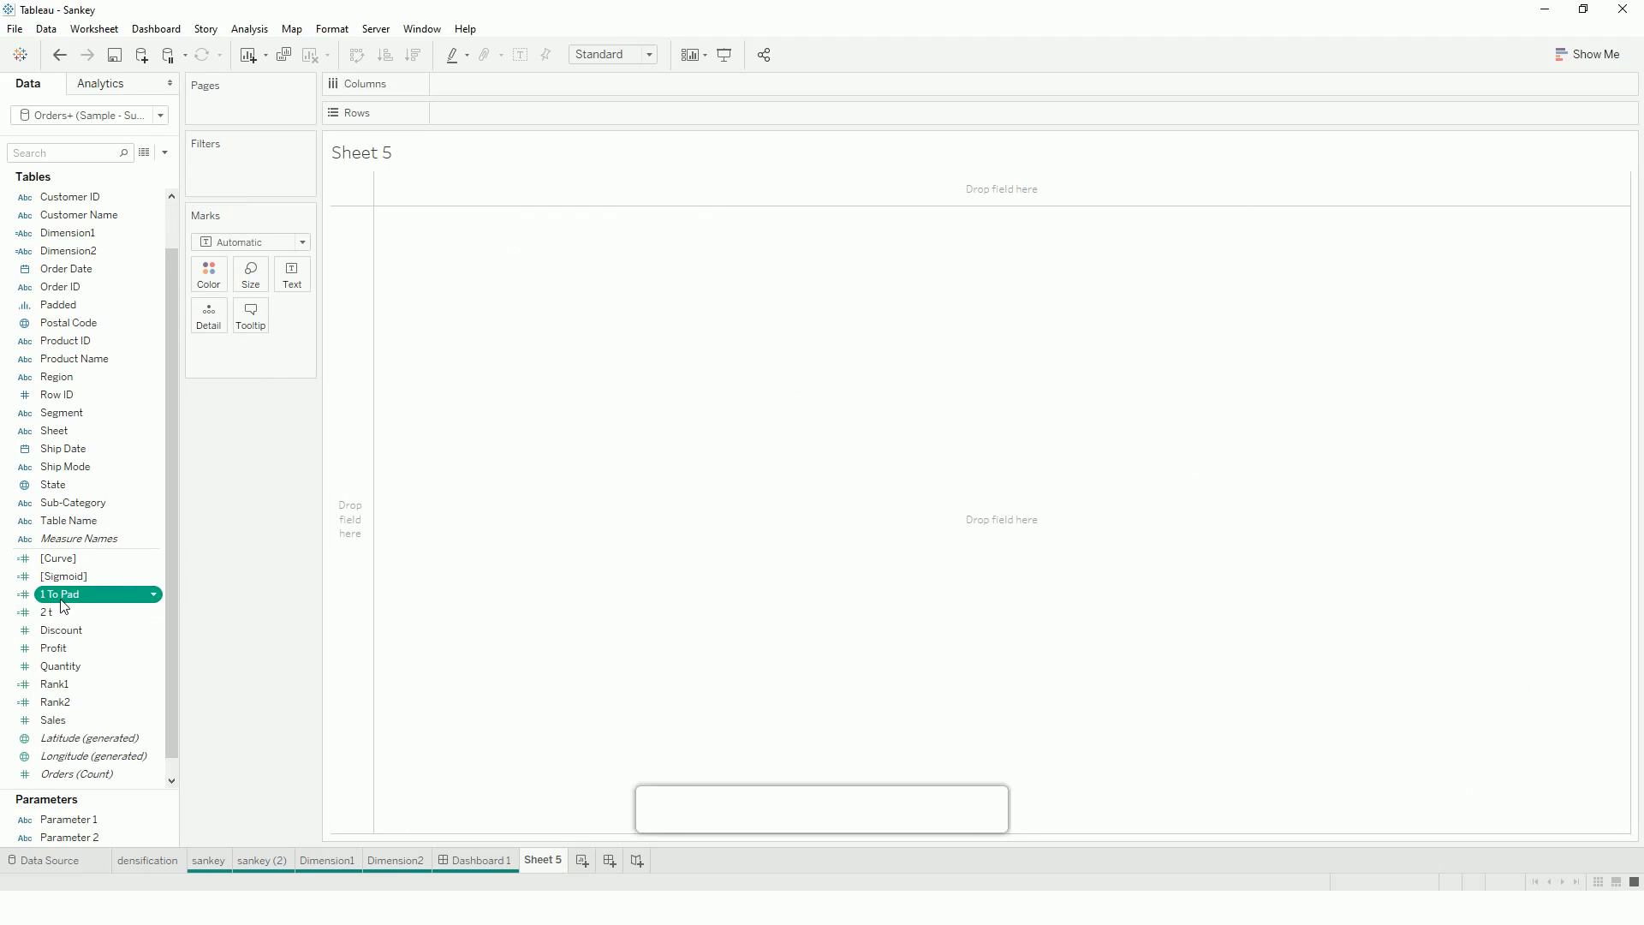
- Review the bin settings of the Padded field and leave them without changes
{"action": "right_click", "coordinate": [70, 307]}
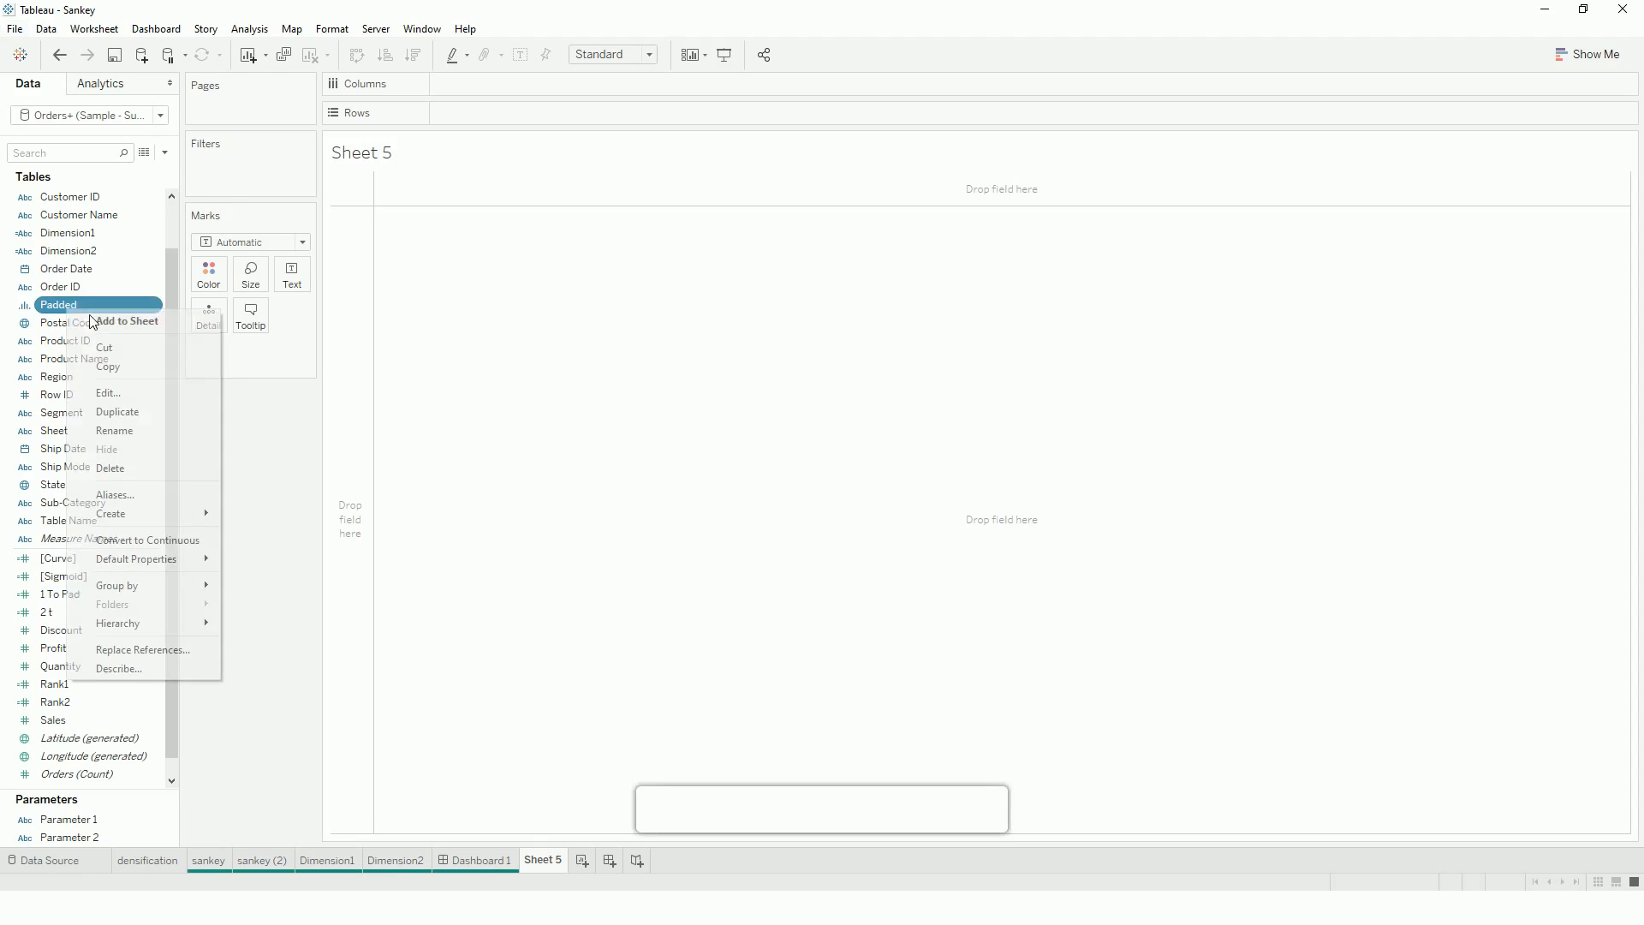
{"action": "left_click", "coordinate": [110, 394]}
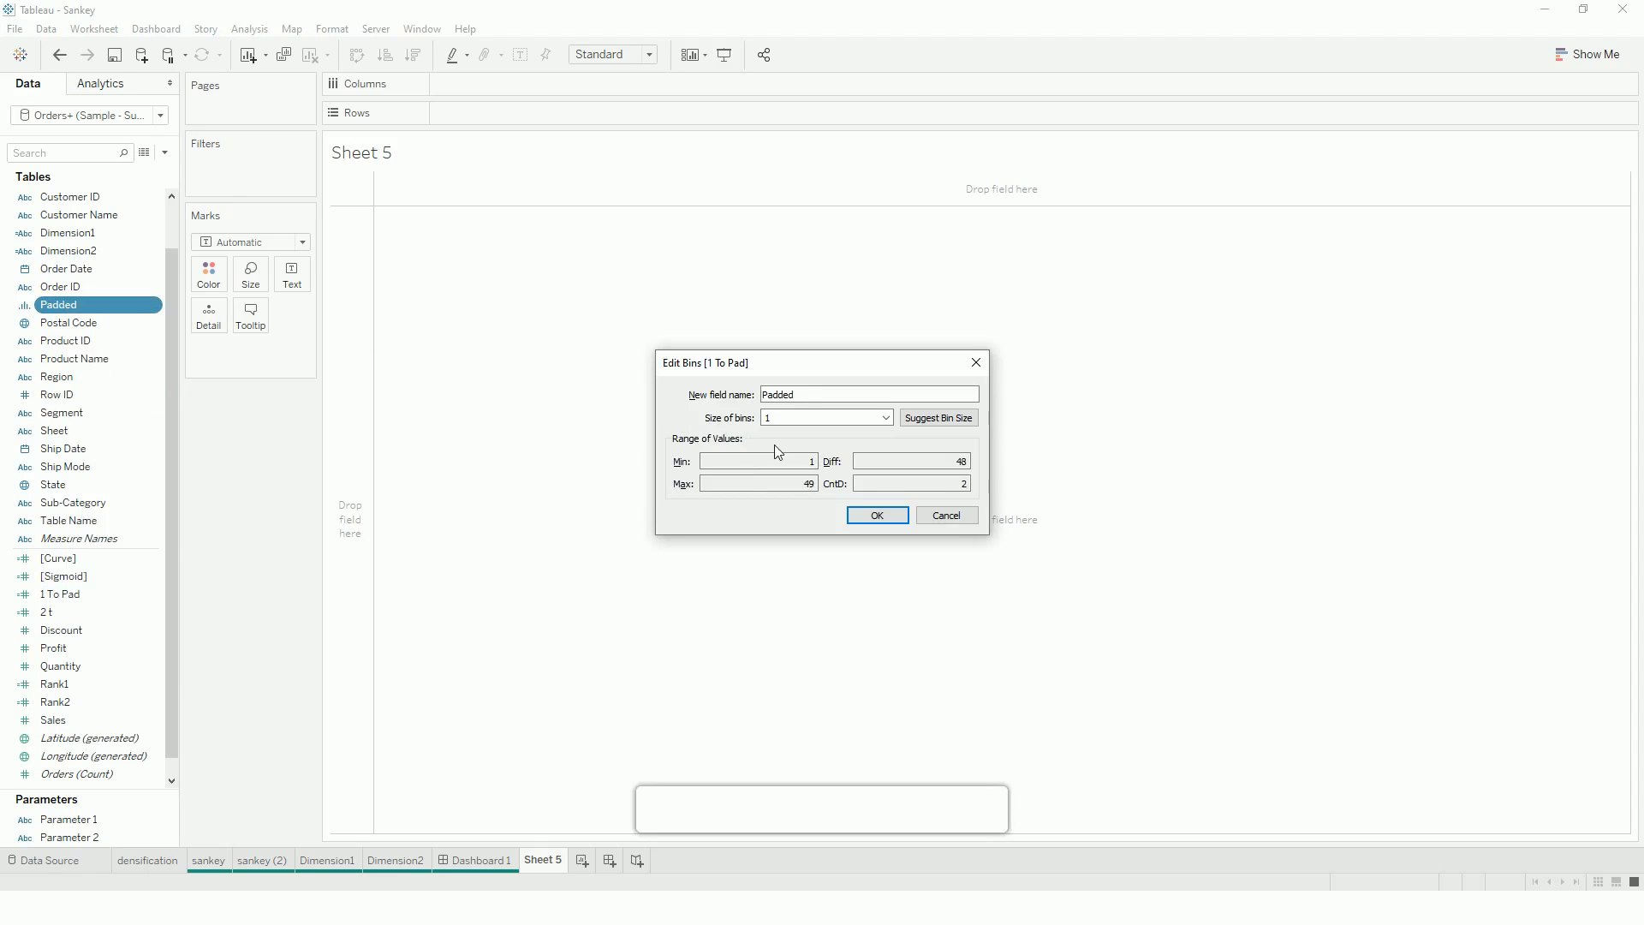
{"action": "left_click", "coordinate": [947, 516]}
- Place the Padded field on Rows and turn on Show Missing Values for its full range of bins
{"action": "left_click_drag", "start_coordinate": [81, 307], "coordinate": [491, 114]}
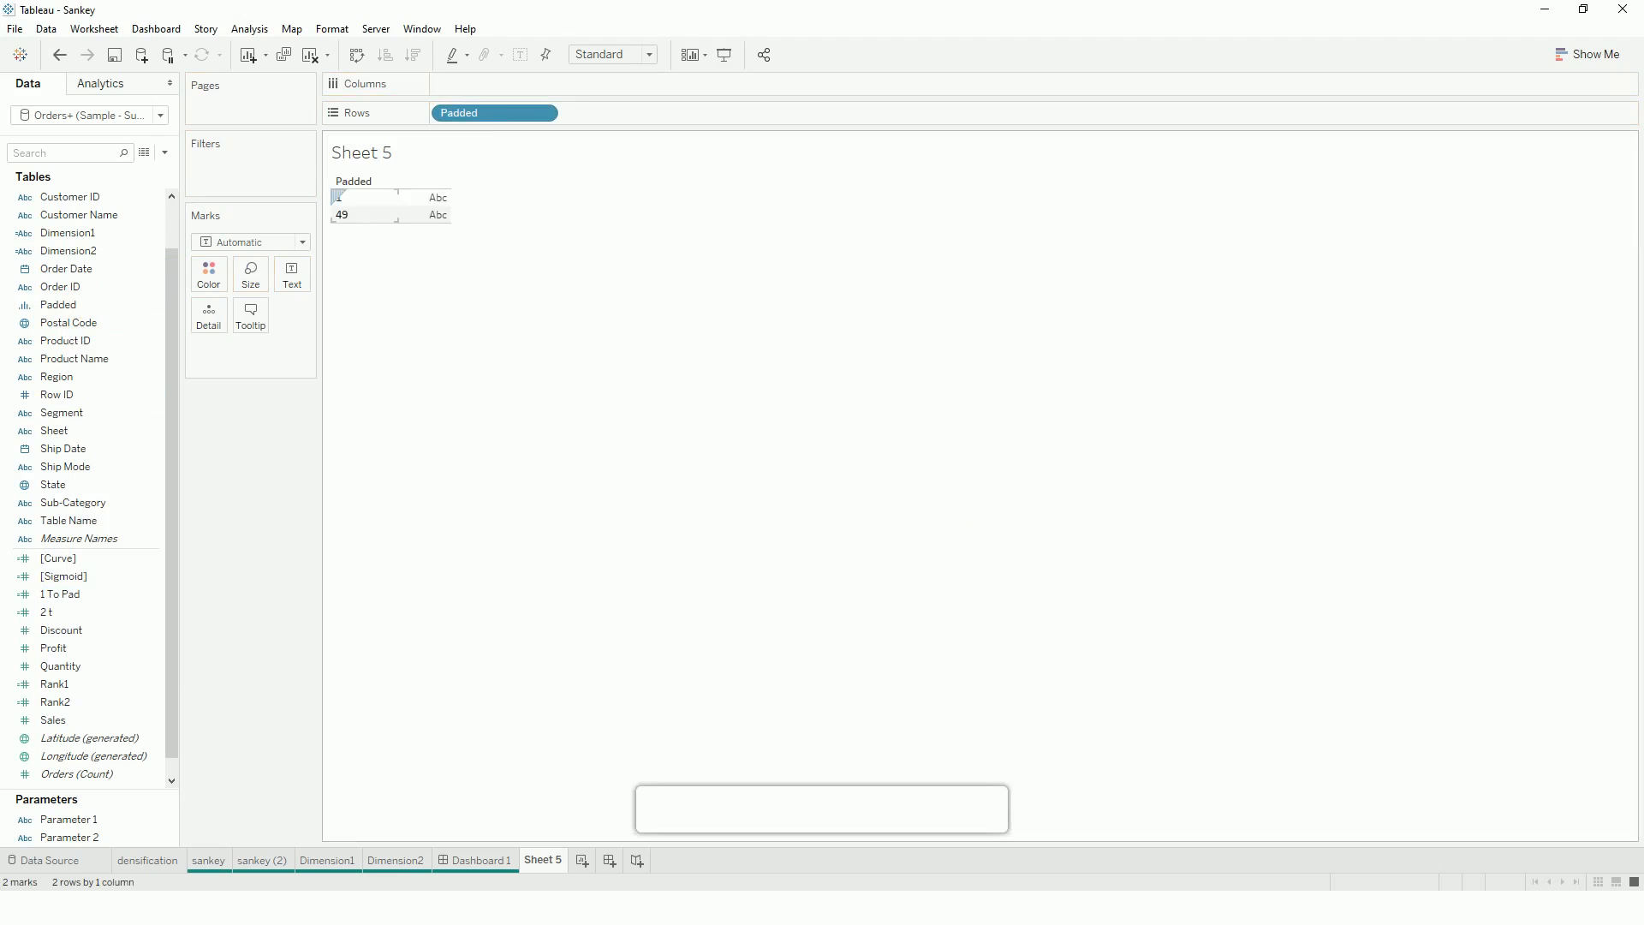
{"action": "right_click", "coordinate": [496, 126]}
{"action": "left_click", "coordinate": [567, 285]}
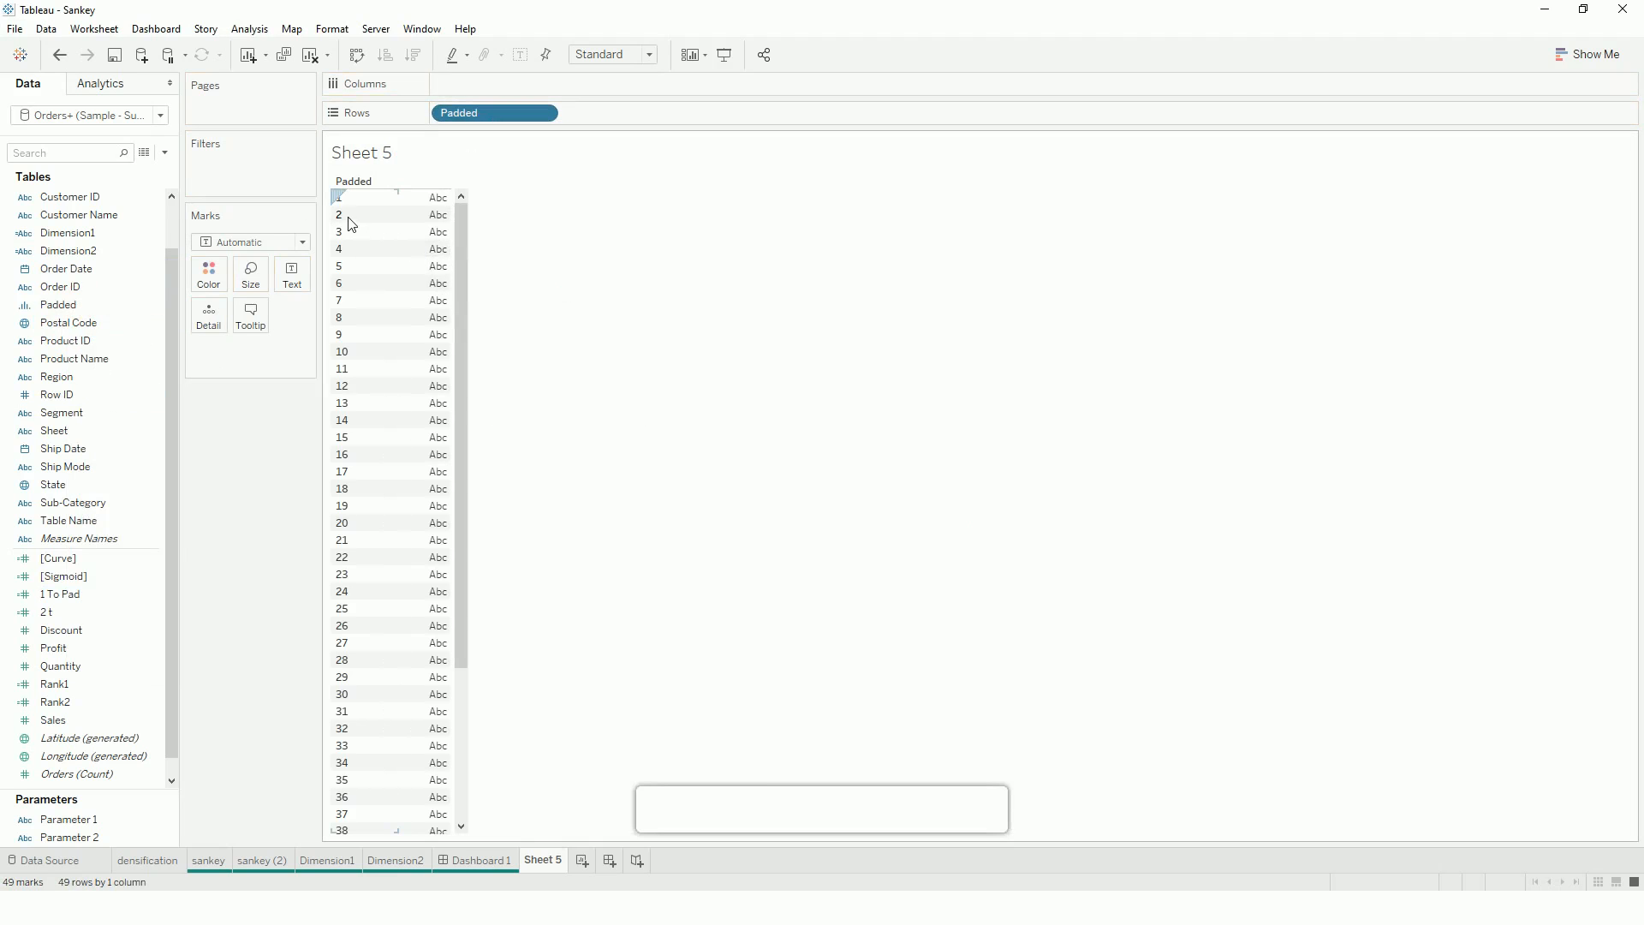
{"action": "scroll", "coordinate": [377, 643], "scroll_direction": "down", "scroll_amount": 4}
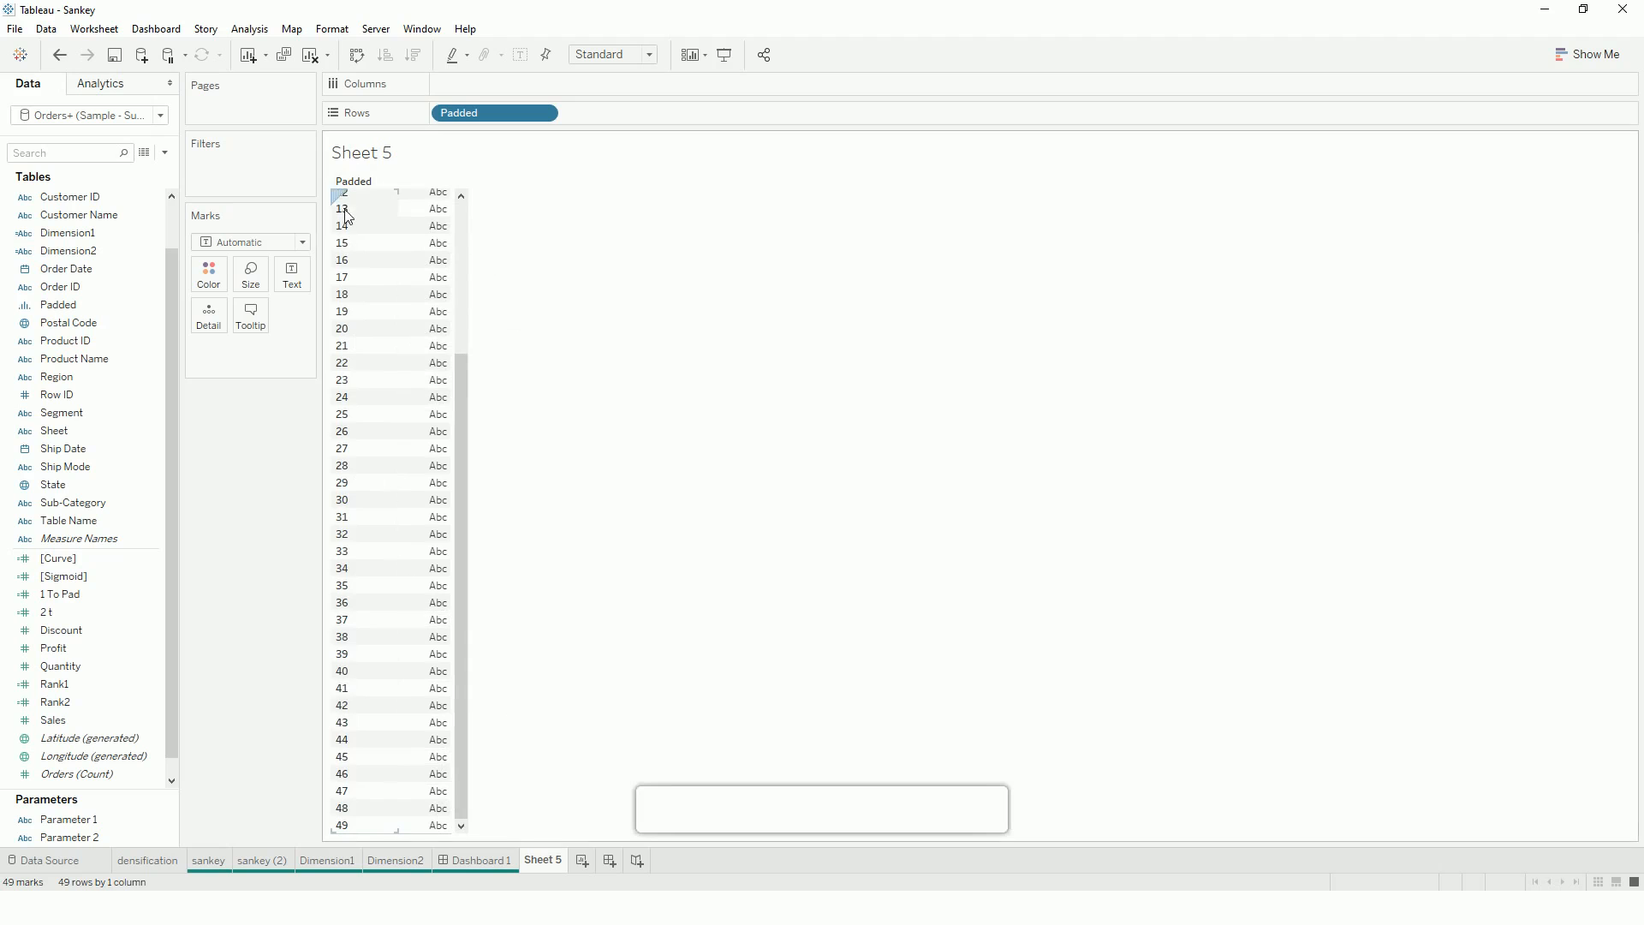
- Add the sum of Sales to the table and examine it across the first and last Padded bins
{"action": "left_click", "coordinate": [77, 773]}
{"action": "left_click_drag", "start_coordinate": [53, 720], "coordinate": [416, 300]}
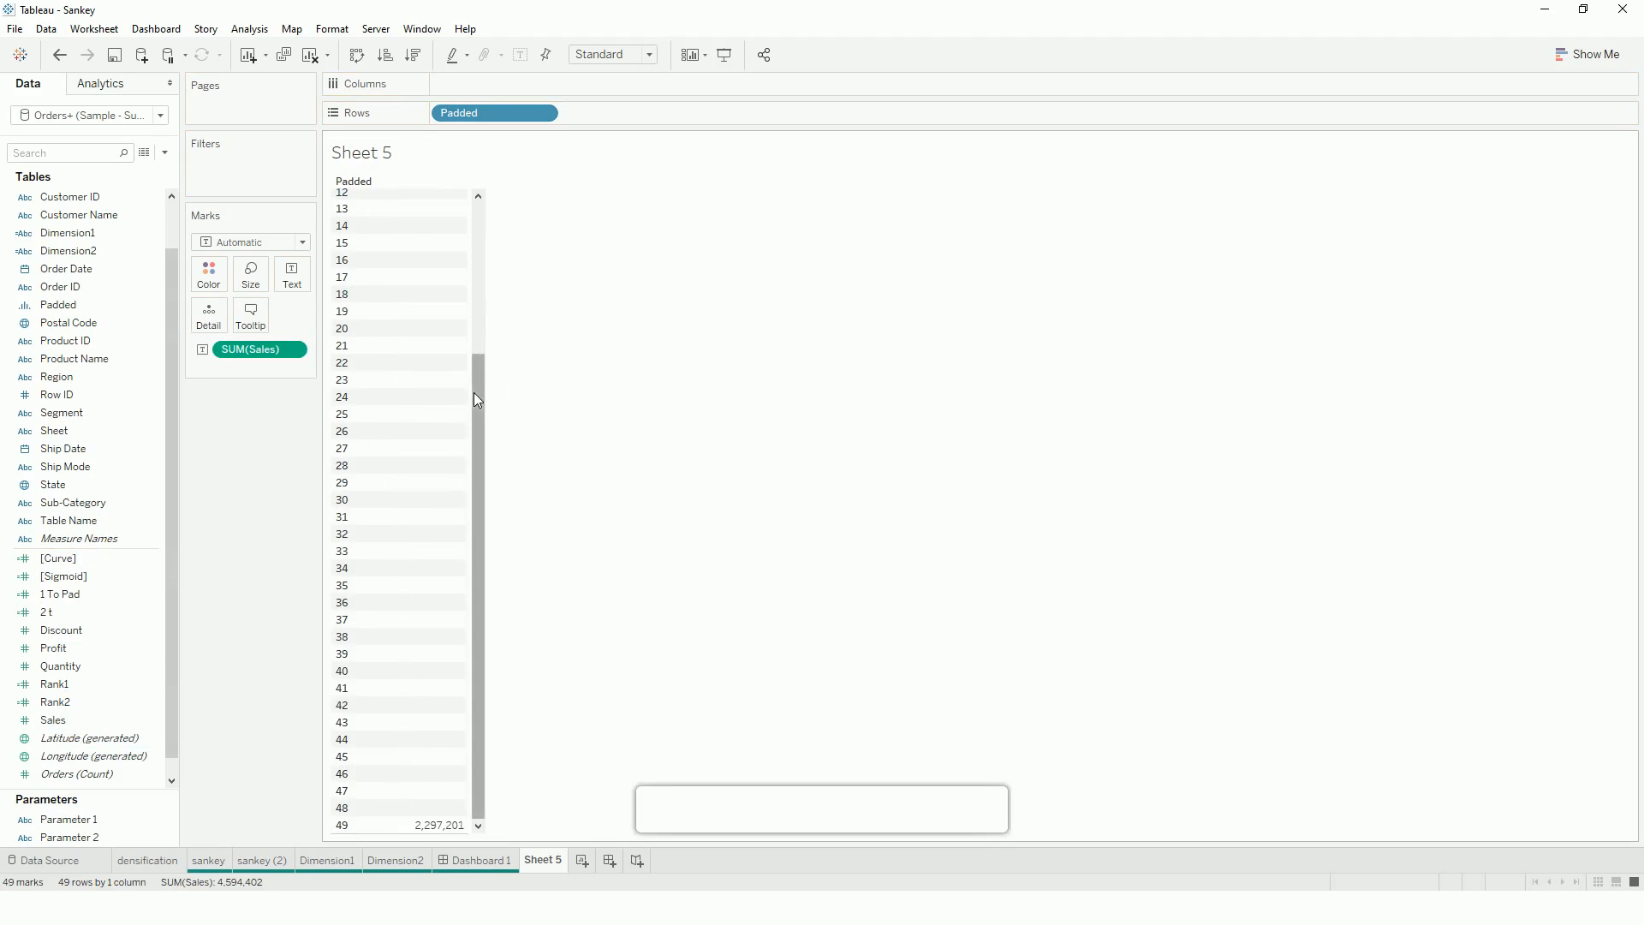
{"action": "left_click_drag", "start_coordinate": [477, 400], "coordinate": [479, 203]}
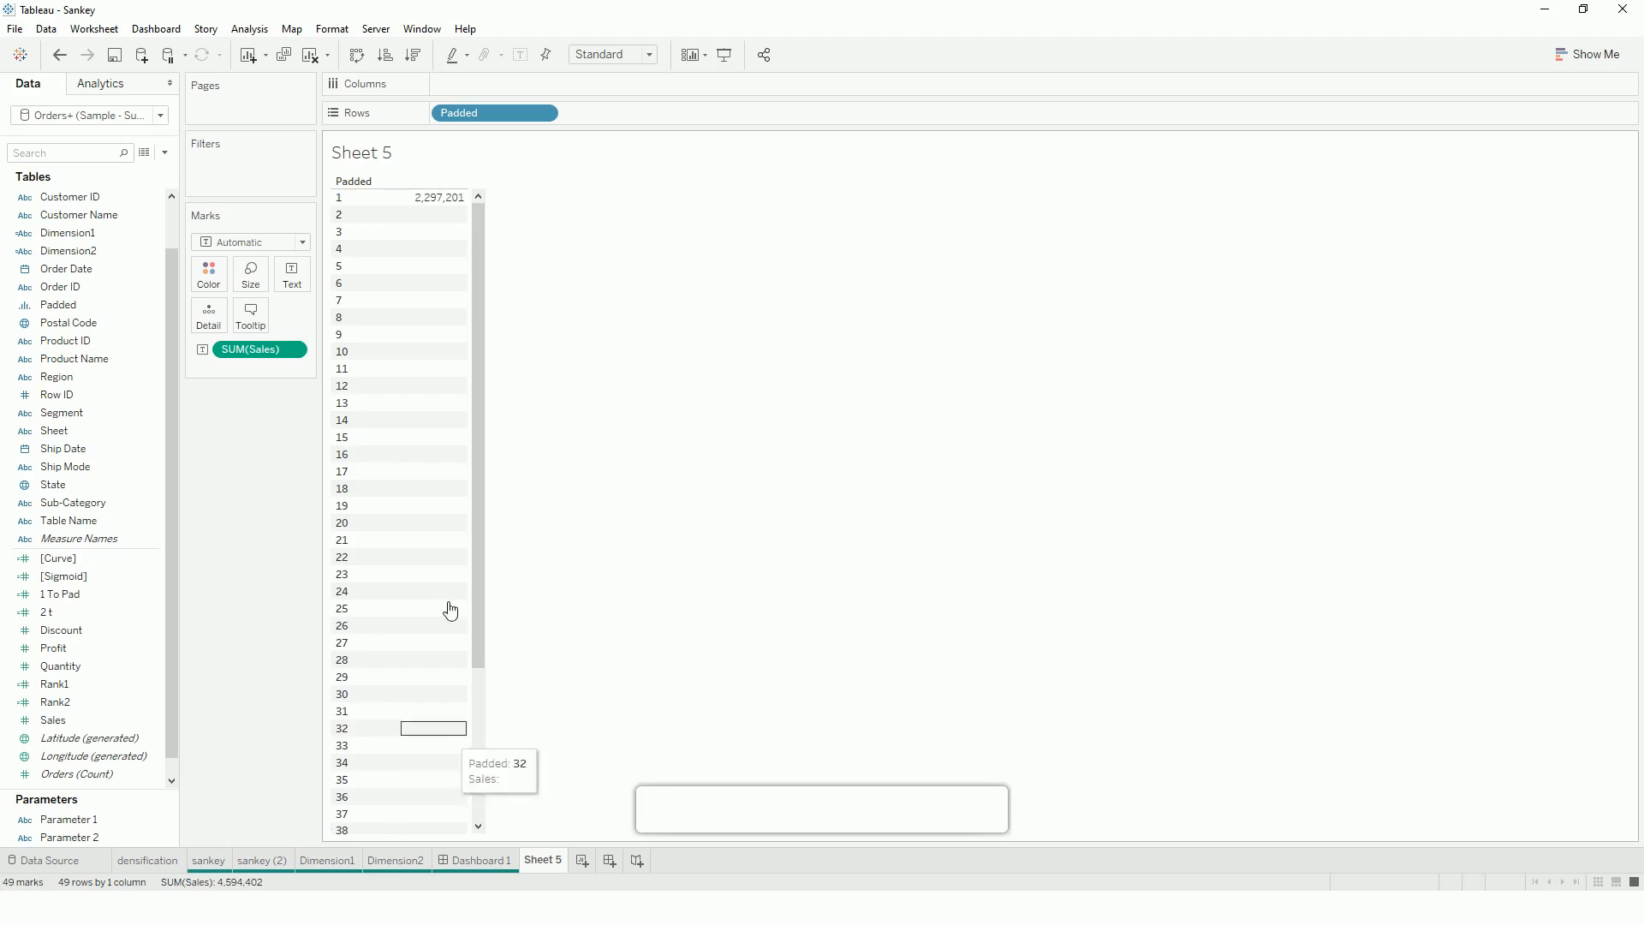
- Open the 2 t calculation to view its formula and place the 2 t field on Columns
{"action": "left_click", "coordinate": [56, 613]}
{"action": "right_click", "coordinate": [56, 615]}
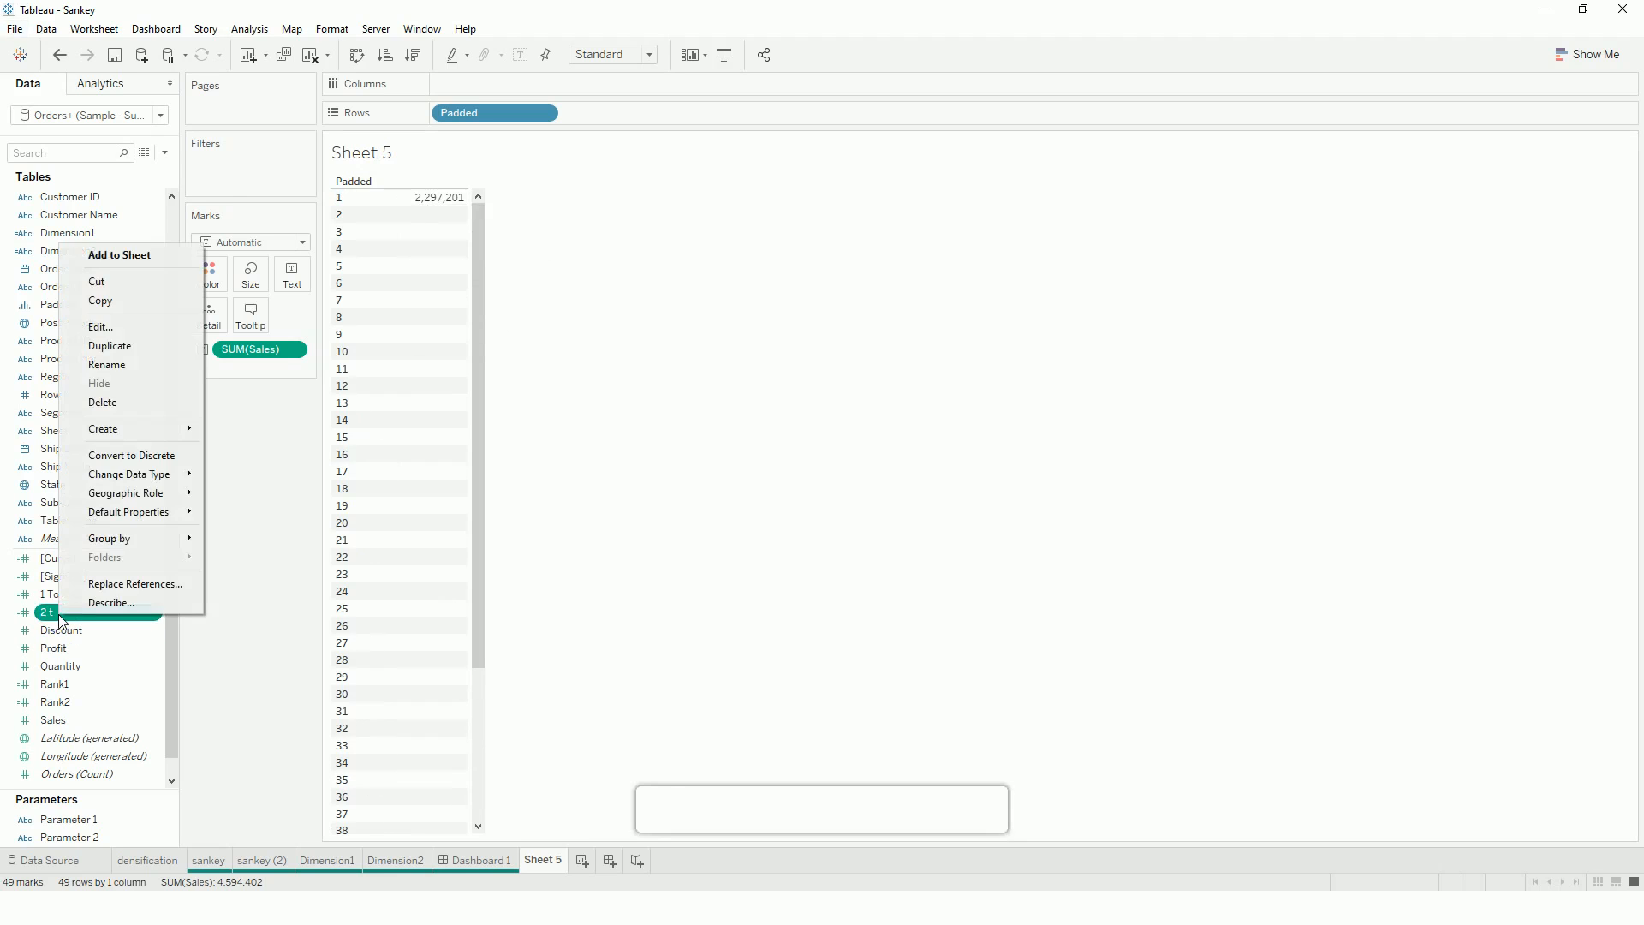
{"action": "left_click", "coordinate": [118, 329]}
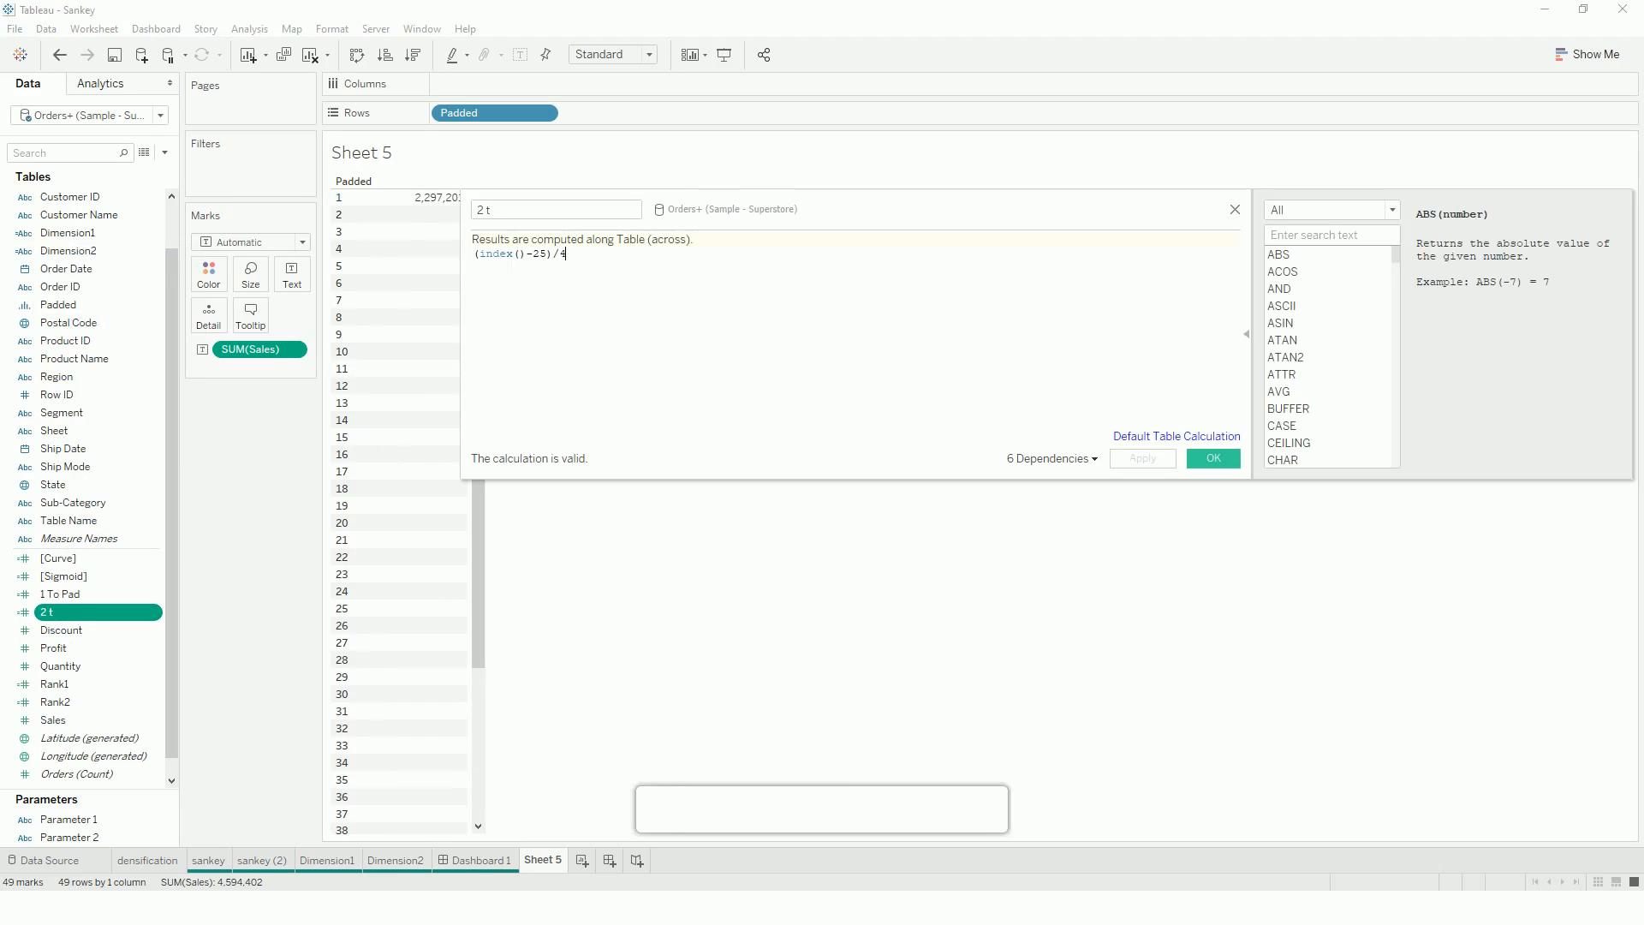
{"action": "left_click_drag", "start_coordinate": [56, 613], "coordinate": [553, 89]}
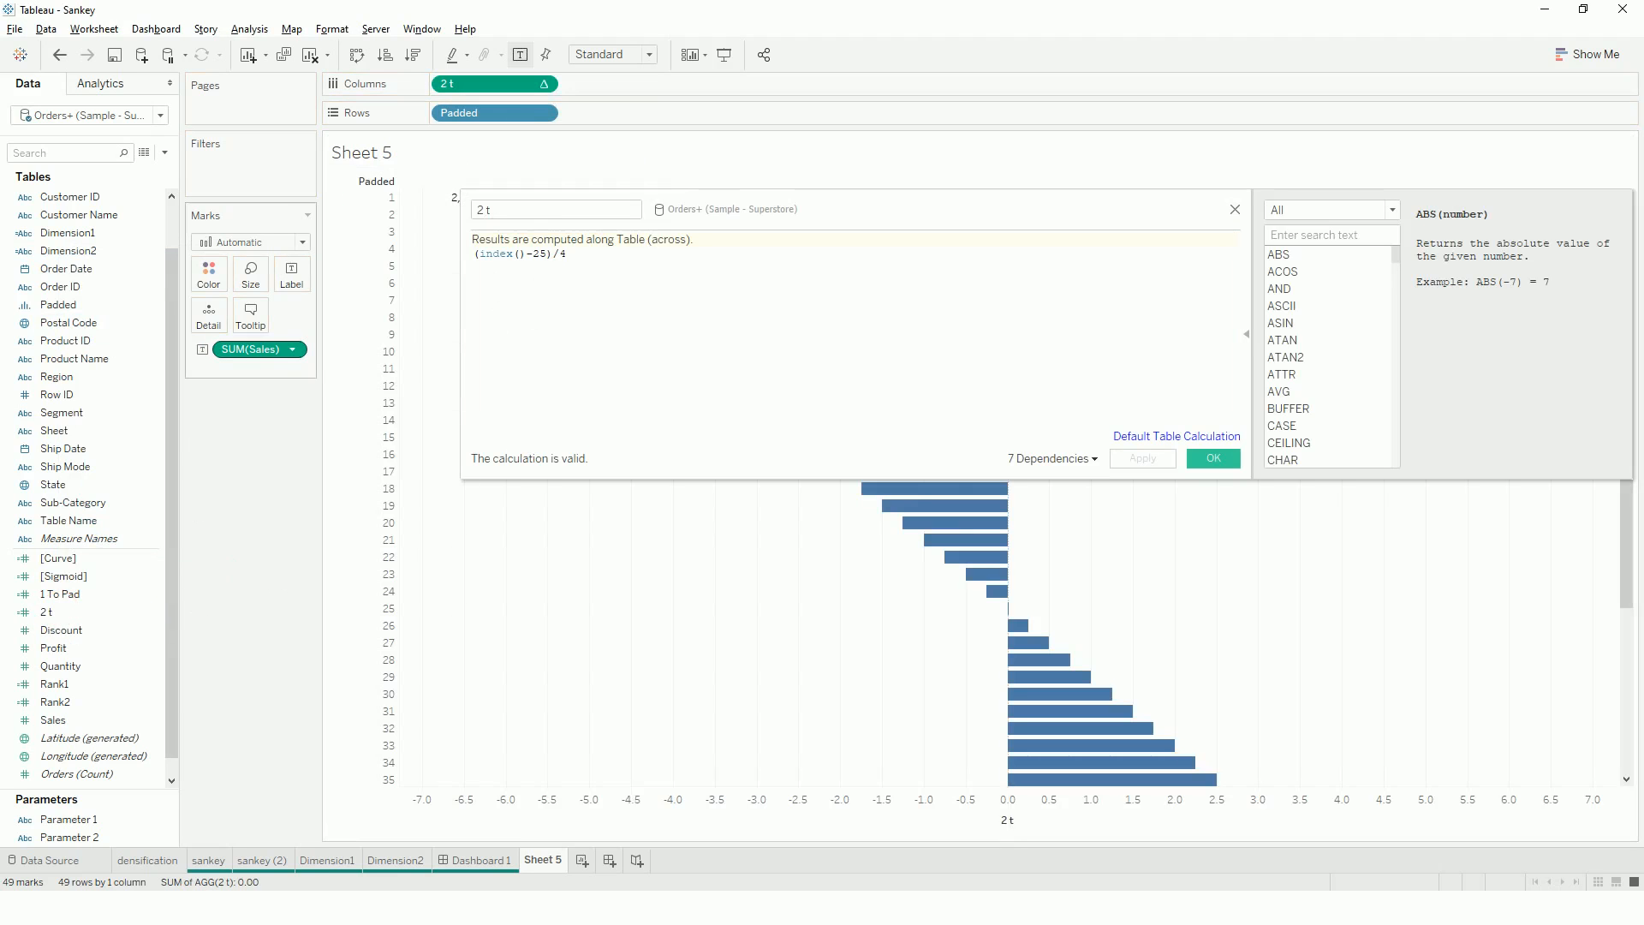
- Move Padded from Rows to Detail in place of Sales and set the mark type to Circle
{"action": "left_click_drag", "start_coordinate": [248, 349], "coordinate": [212, 320]}
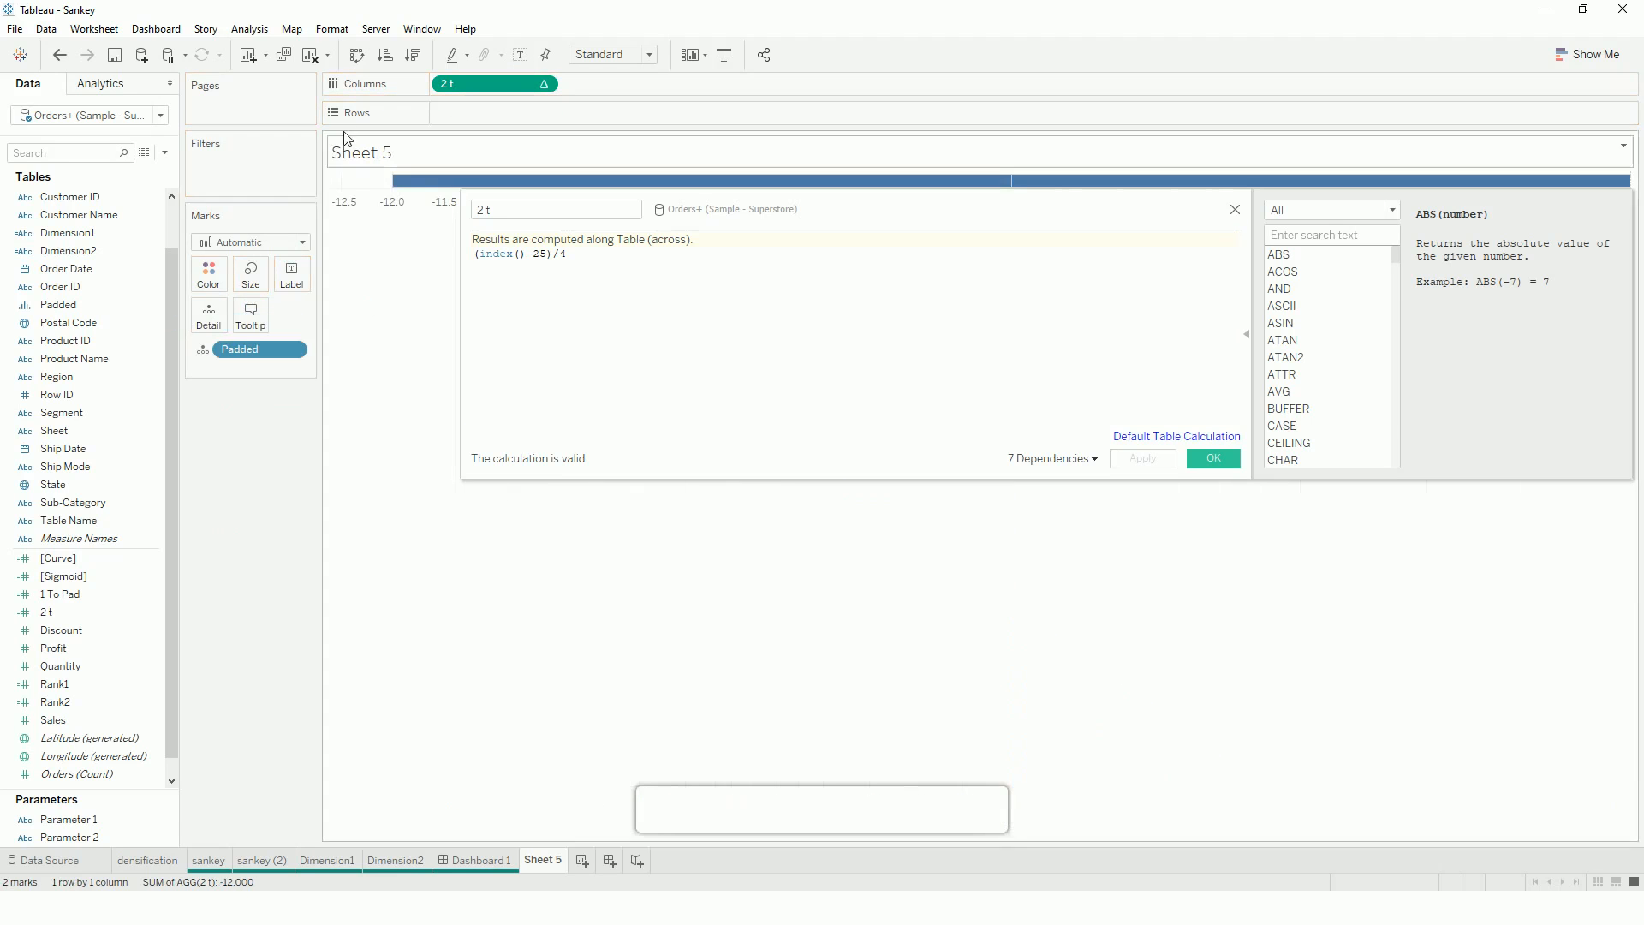
{"action": "left_click", "coordinate": [253, 243]}
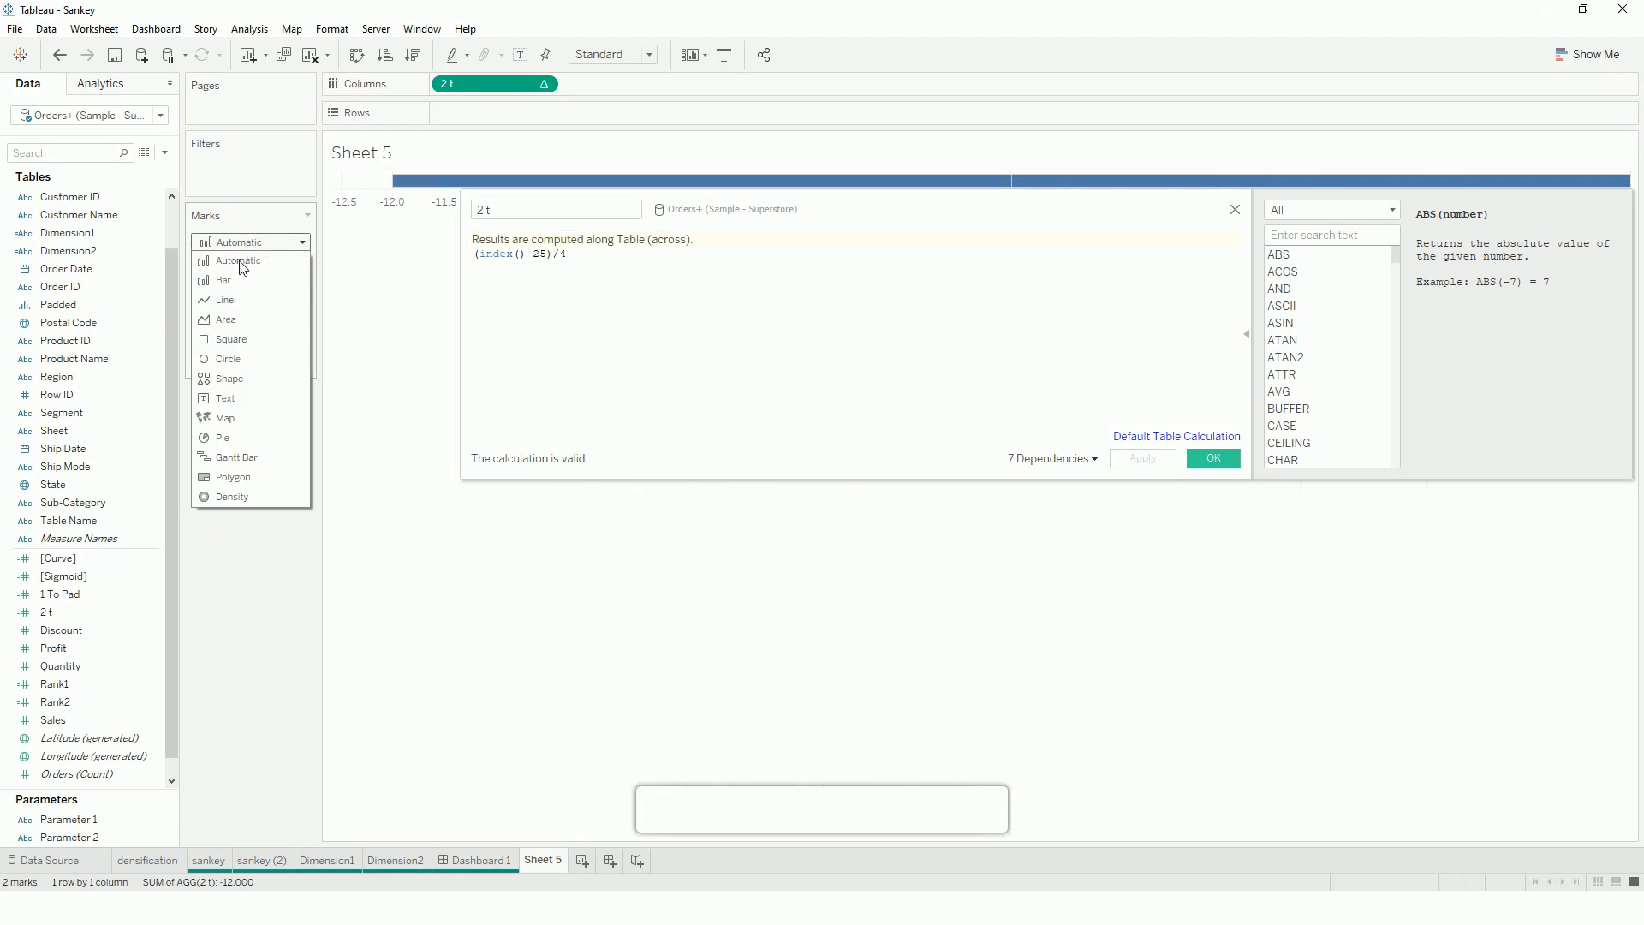
{"action": "left_click", "coordinate": [223, 366]}
- Set the 2 t table calculation on Columns to compute using Padded
{"action": "right_click", "coordinate": [501, 84]}
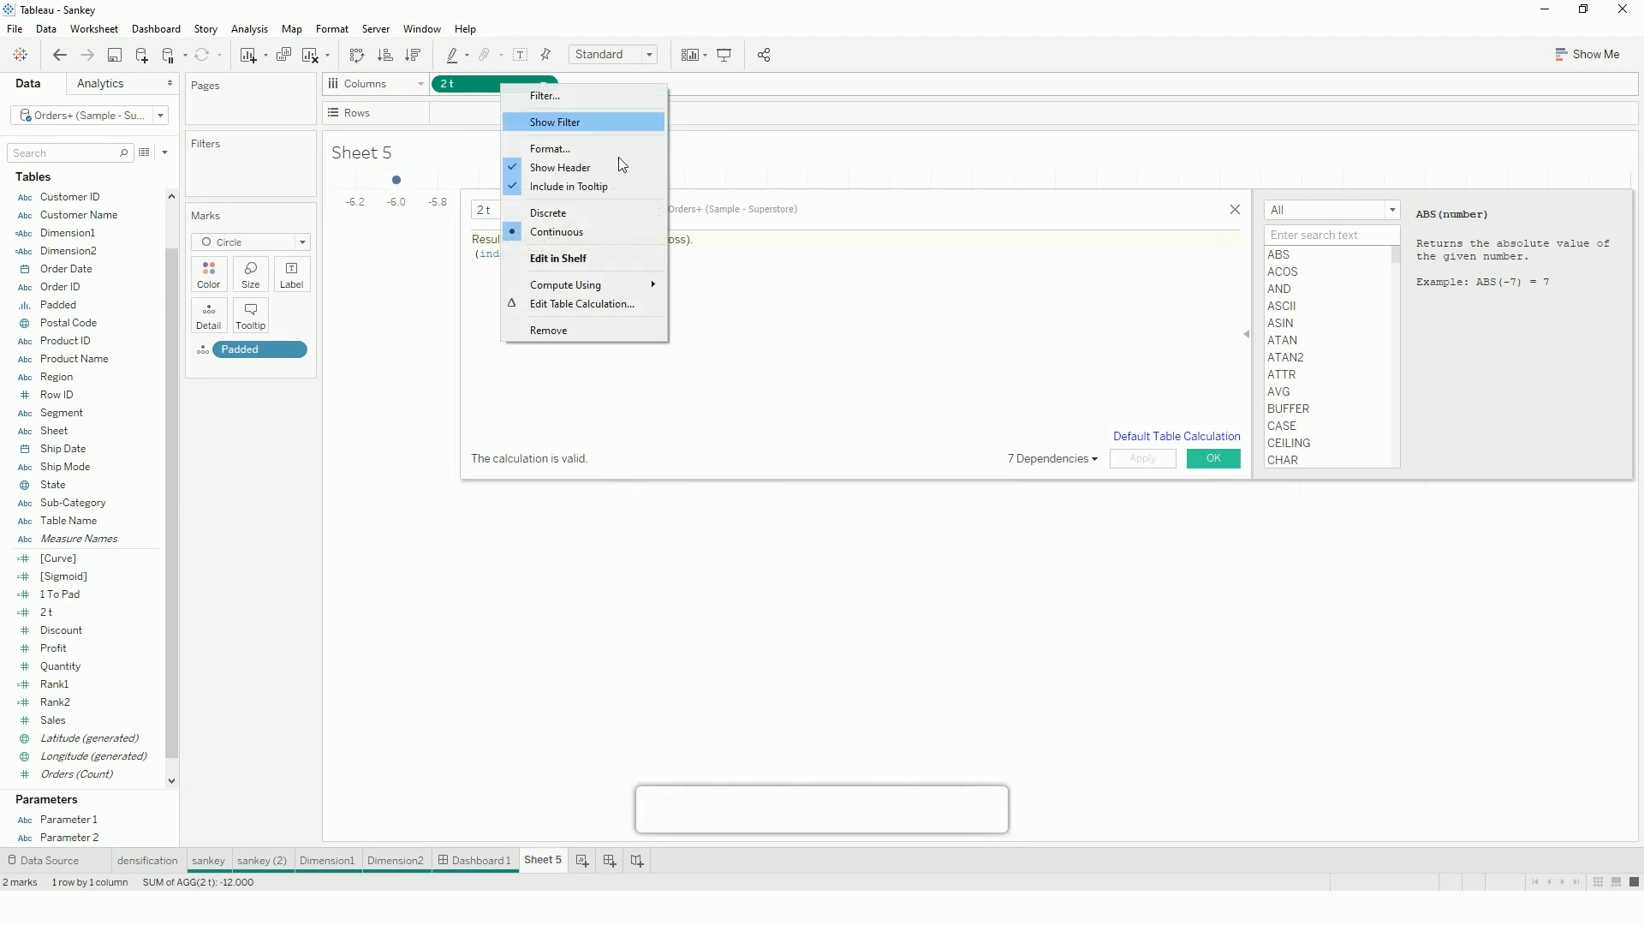
{"action": "mouse_move", "coordinate": [567, 285]}
{"action": "left_click", "coordinate": [710, 323]}
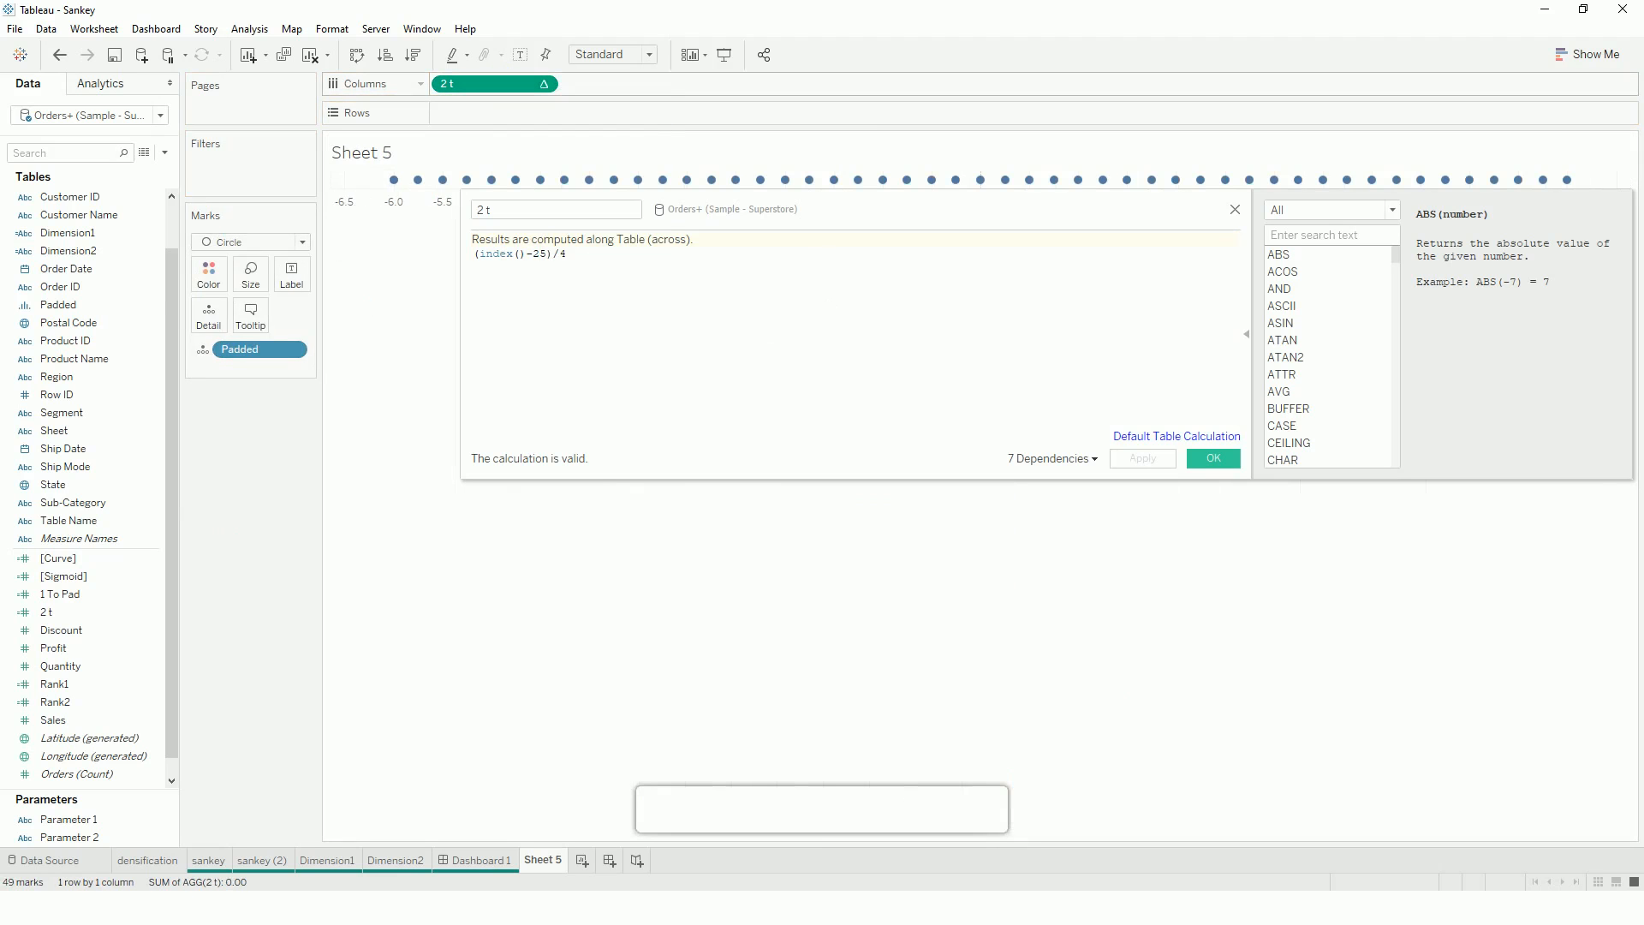
- Move the calculation editor off the chart, inspect the points along the 2 t axis, and close the editor
{"action": "left_click_drag", "start_coordinate": [898, 204], "coordinate": [868, 318]}
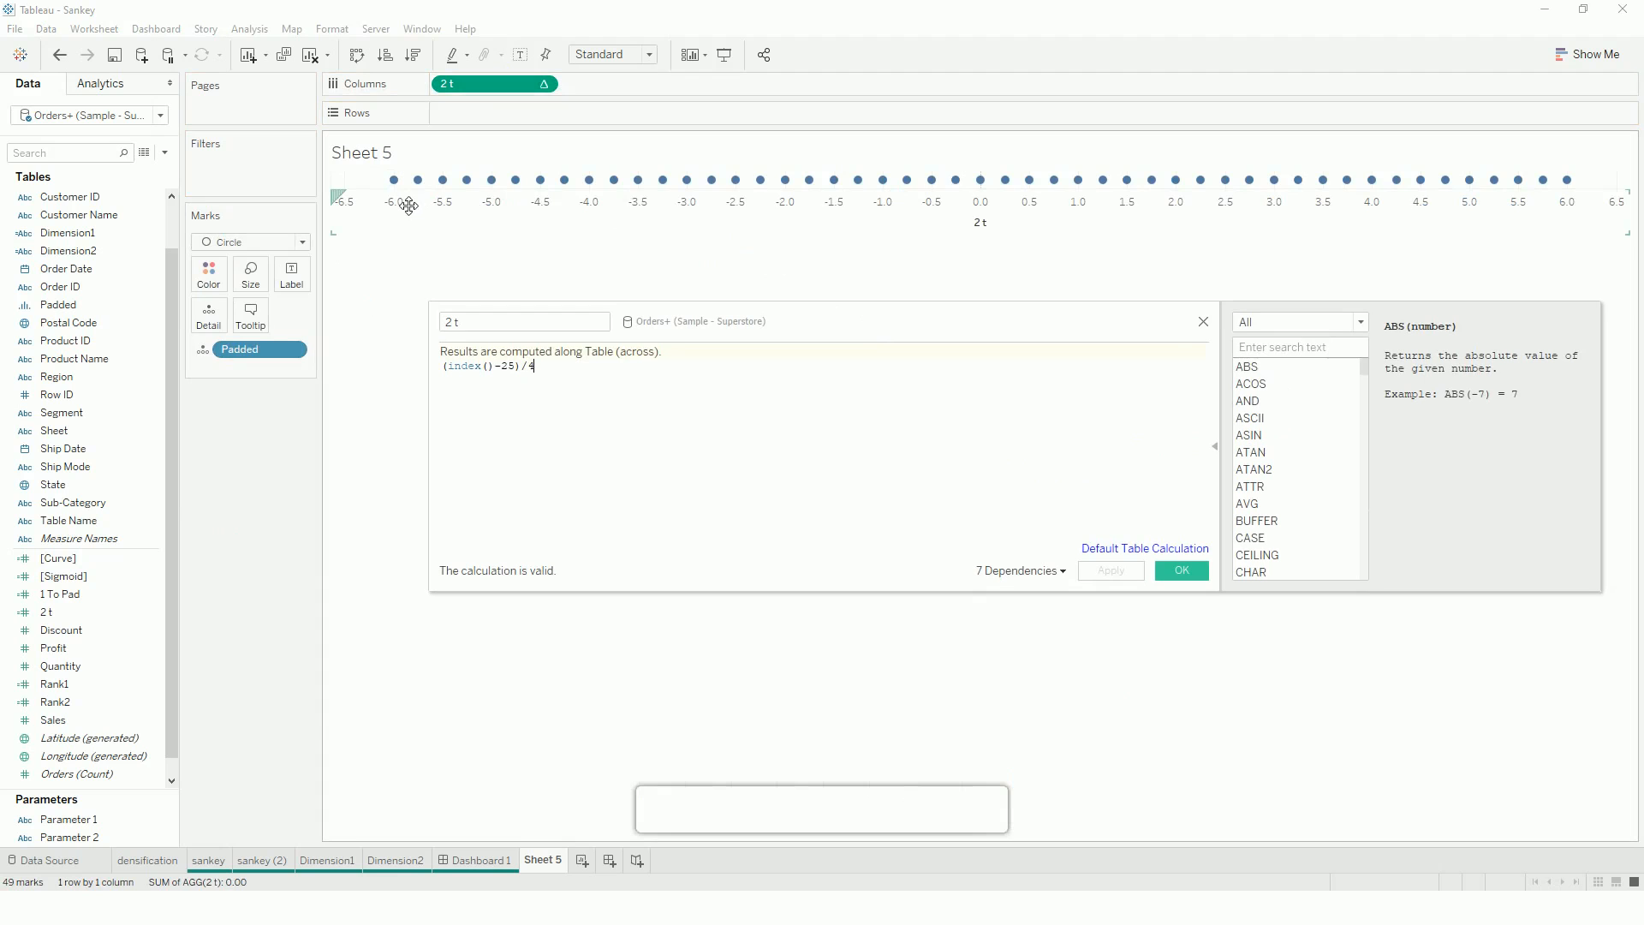
{"action": "mouse_move", "coordinate": [402, 194]}
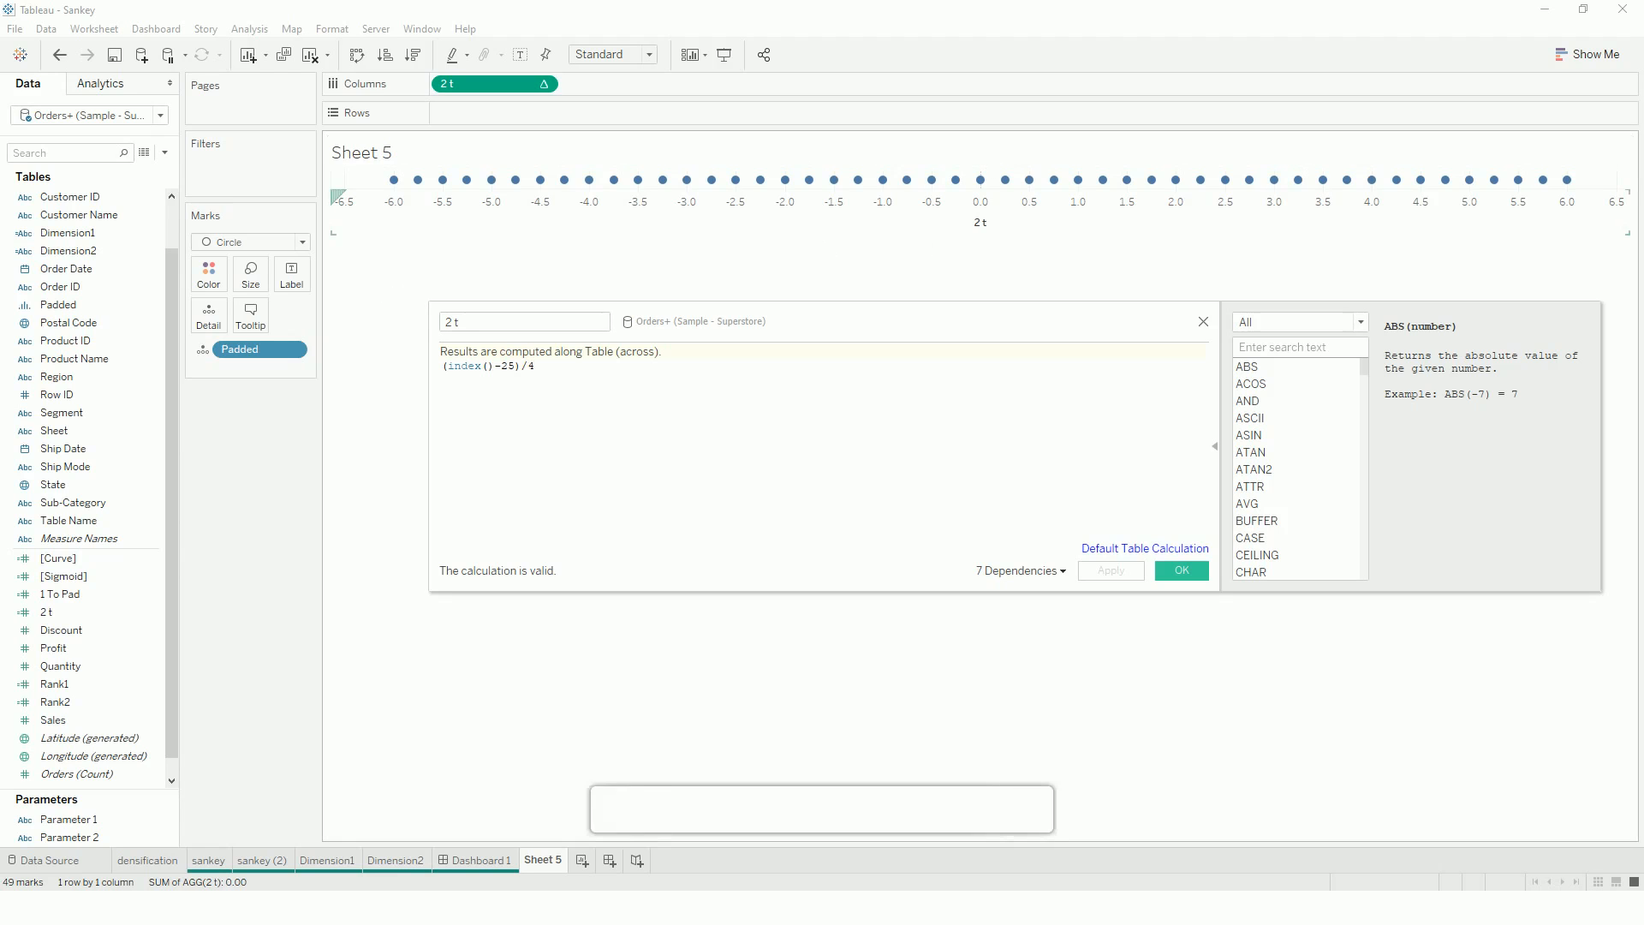
{"action": "mouse_move", "coordinate": [762, 192]}
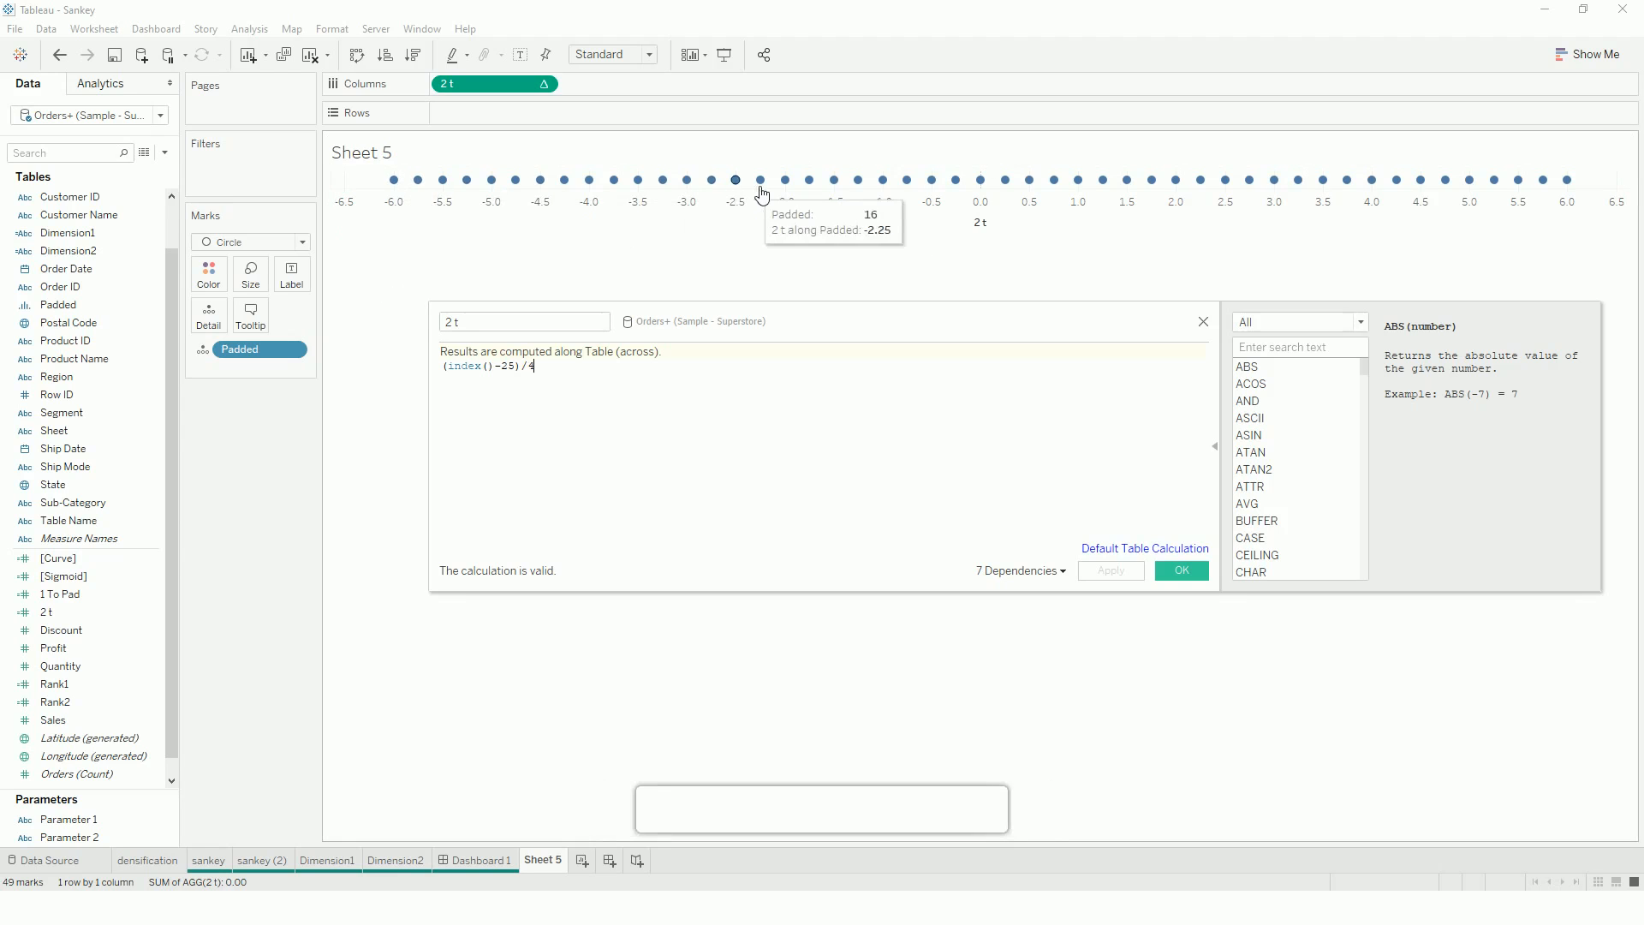
{"action": "left_click", "coordinate": [1204, 323]}
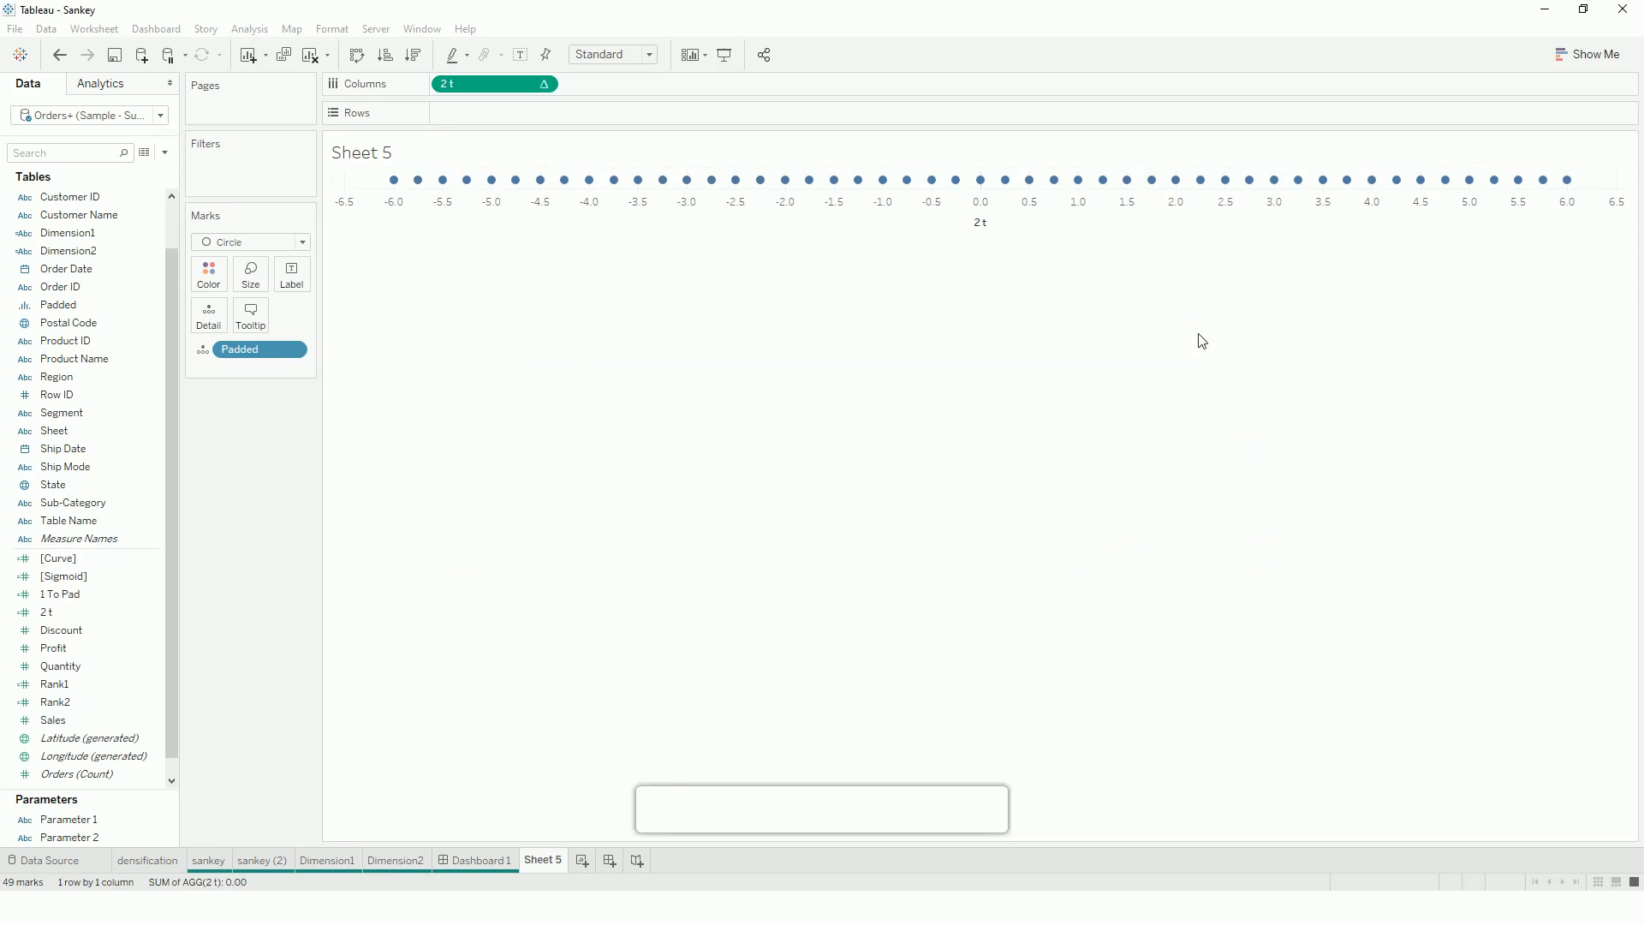
- Duplicate the Rank1 calculated field
{"action": "right_click", "coordinate": [79, 684]}
{"action": "left_click", "coordinate": [142, 415]}
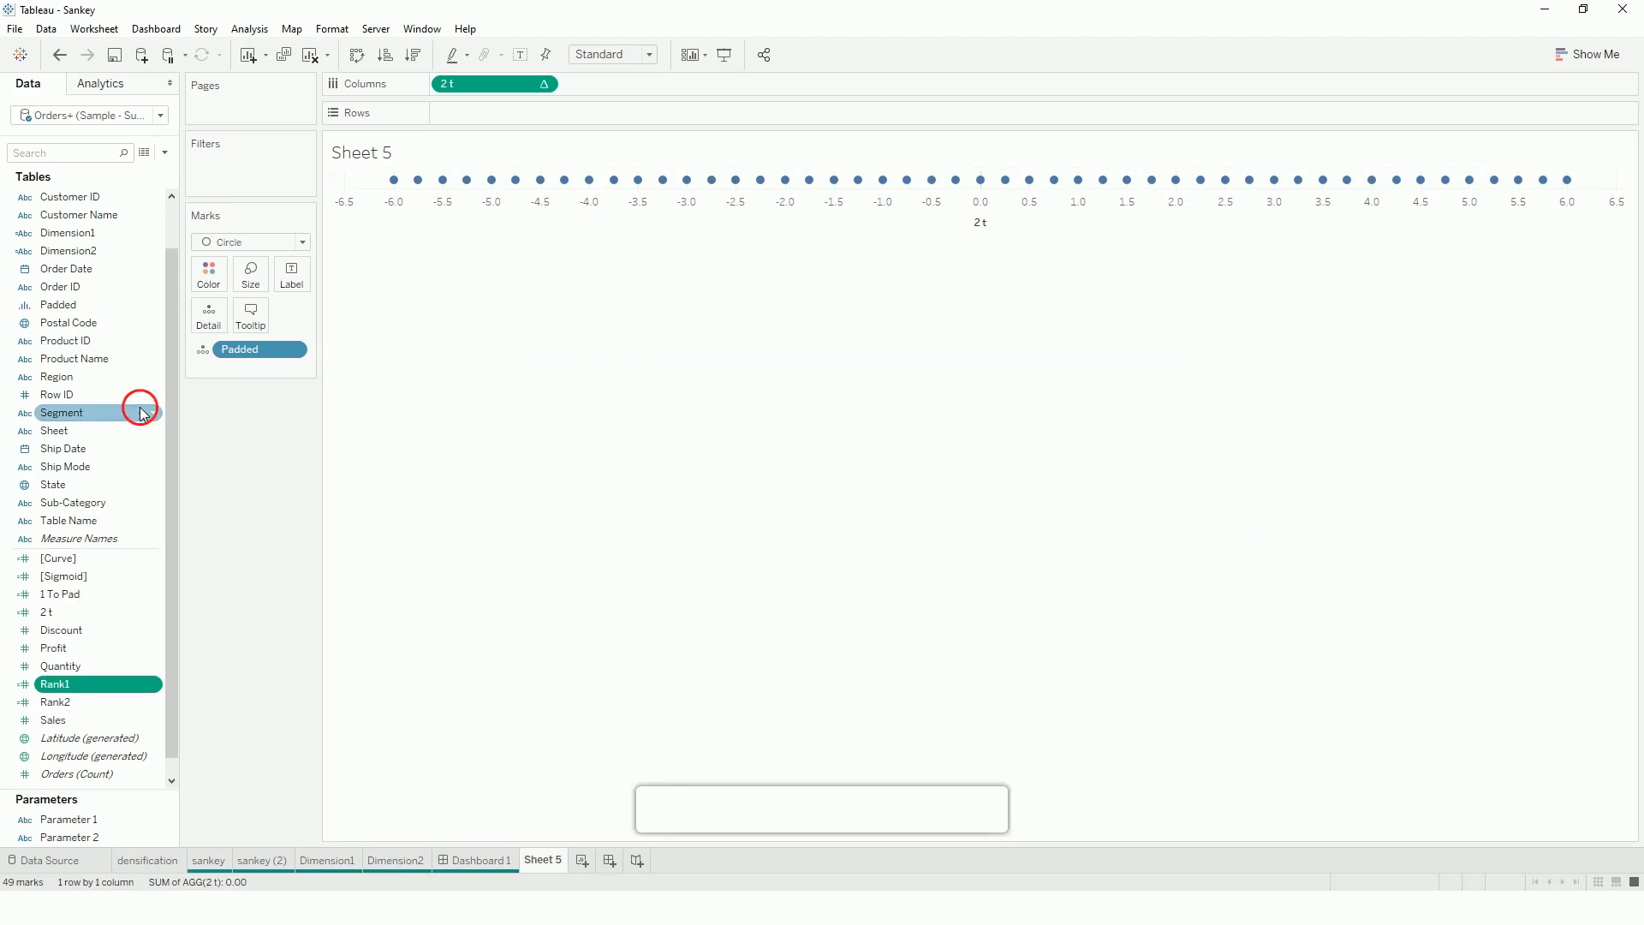
- Open the Rank1 and Rank2 calculations in turn to review their formulas
{"action": "right_click", "coordinate": [69, 680]}
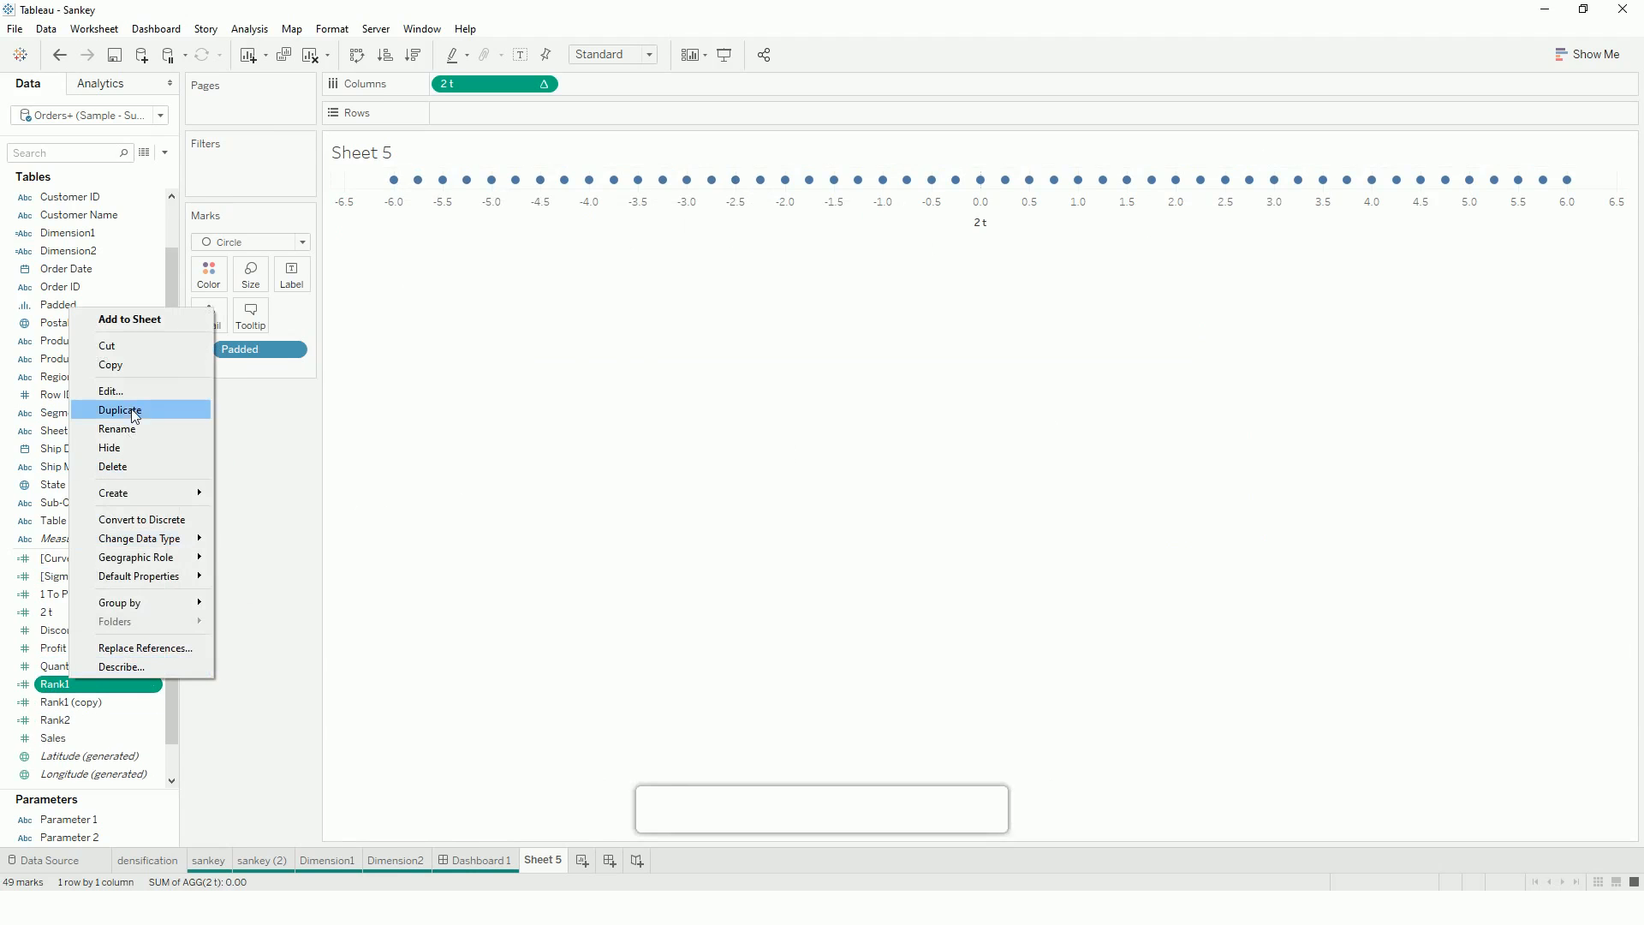
{"action": "left_click", "coordinate": [125, 392]}
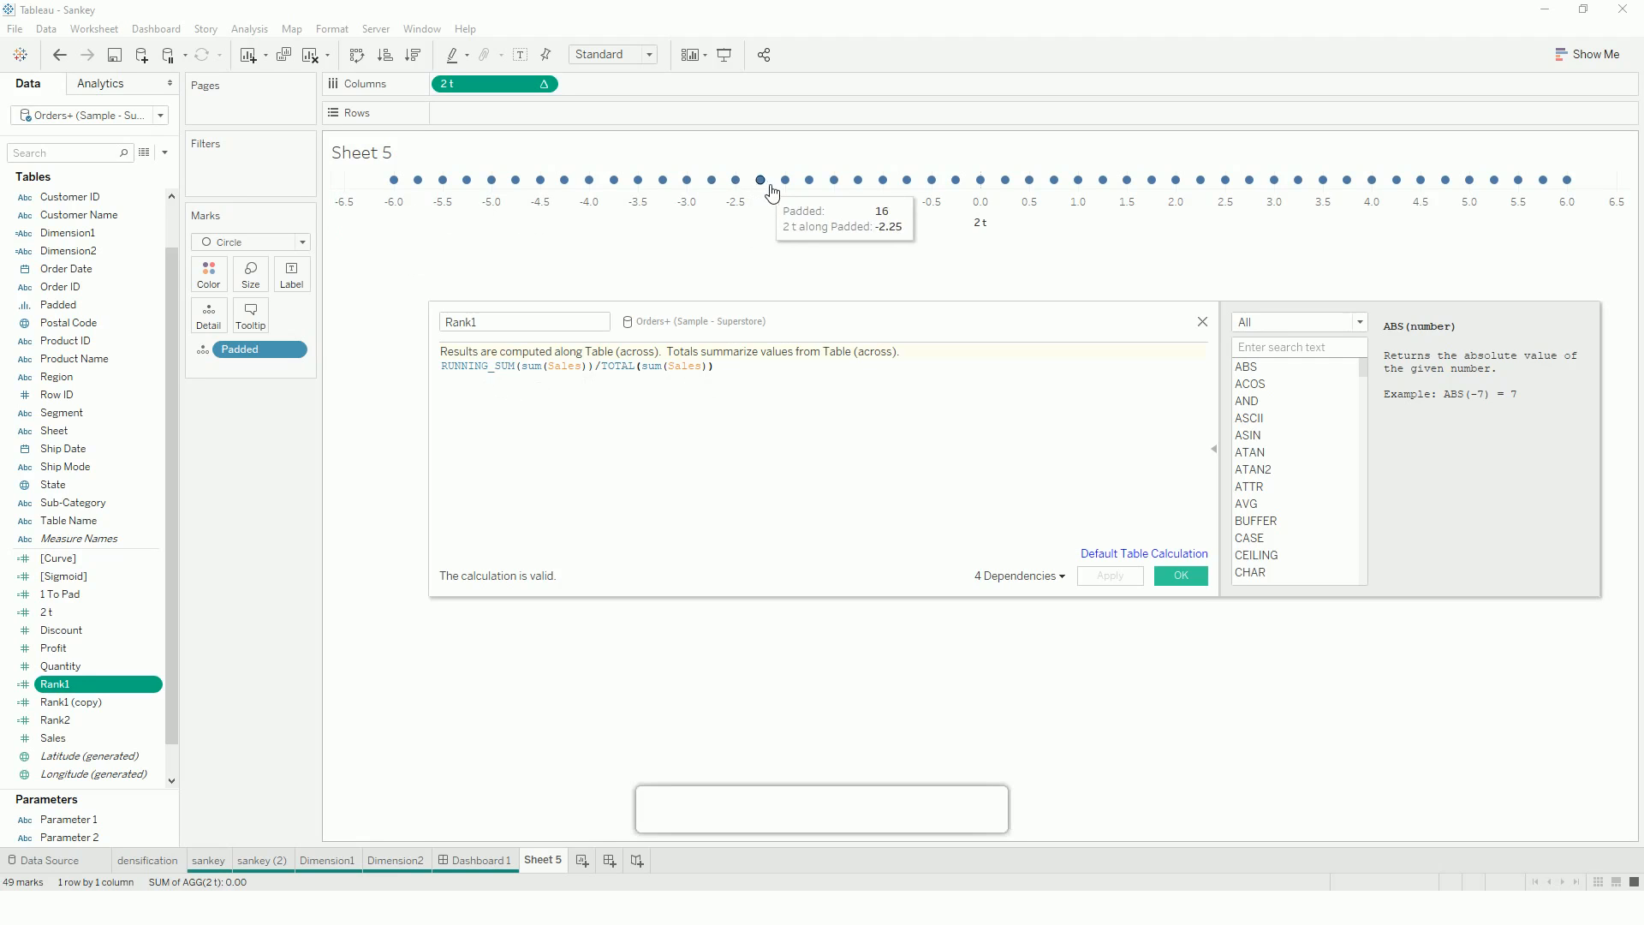
{"action": "right_click", "coordinate": [90, 720]}
{"action": "left_click", "coordinate": [137, 431]}
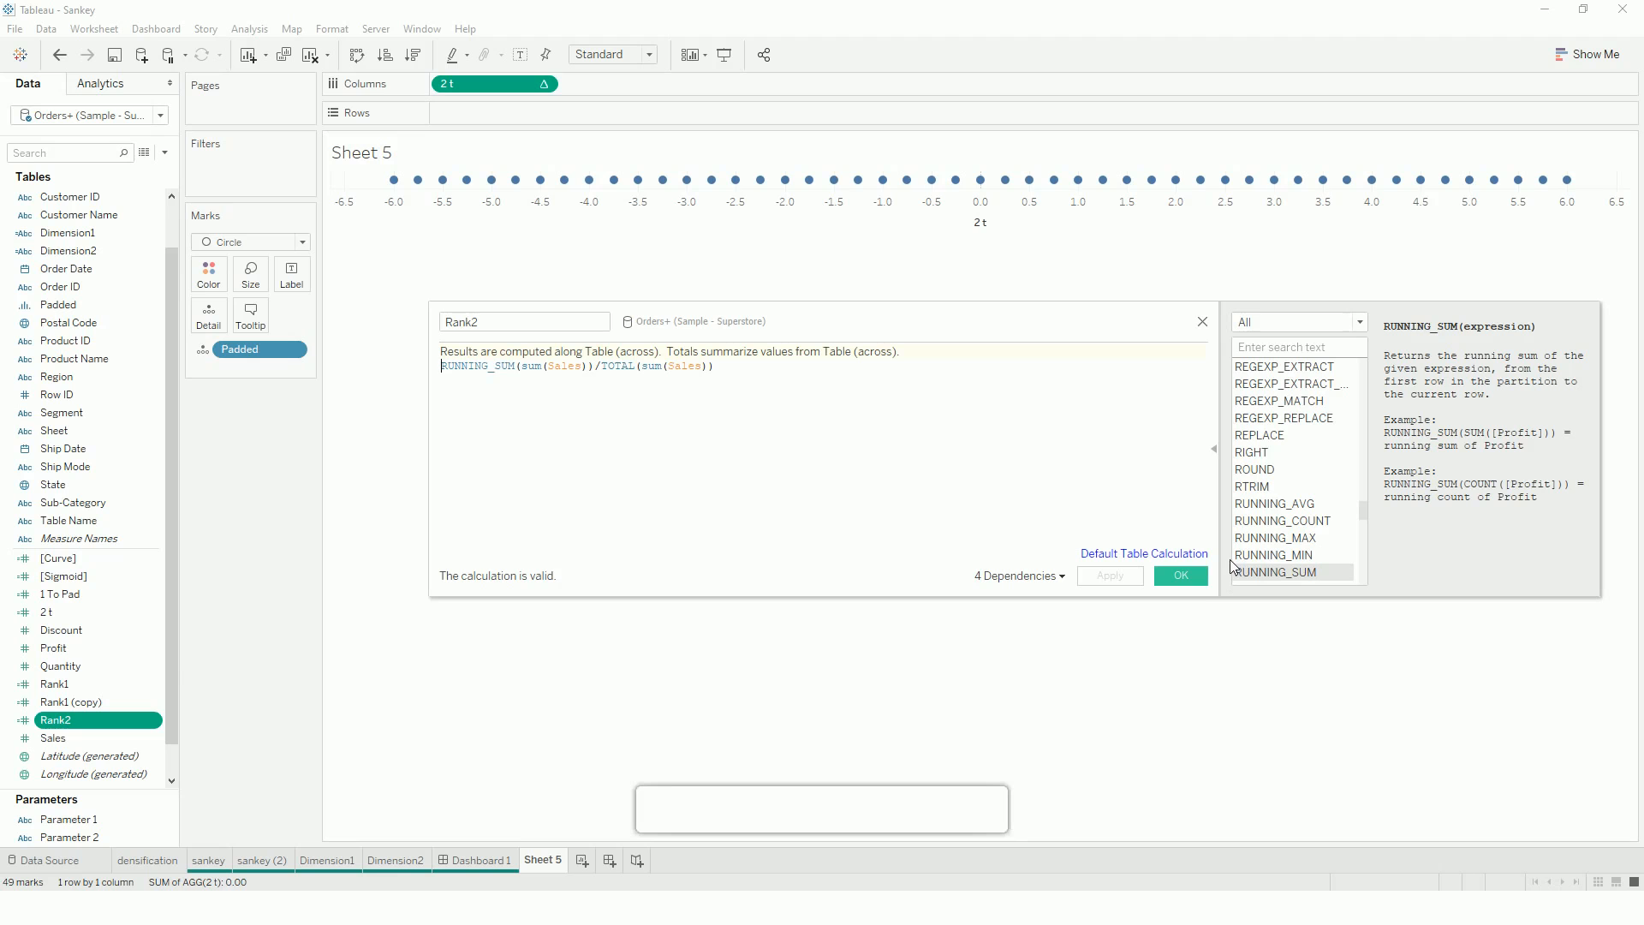
- View the Sankey diagram on Dashboard 1 and return to Sheet 5
{"action": "left_click", "coordinate": [472, 862]}
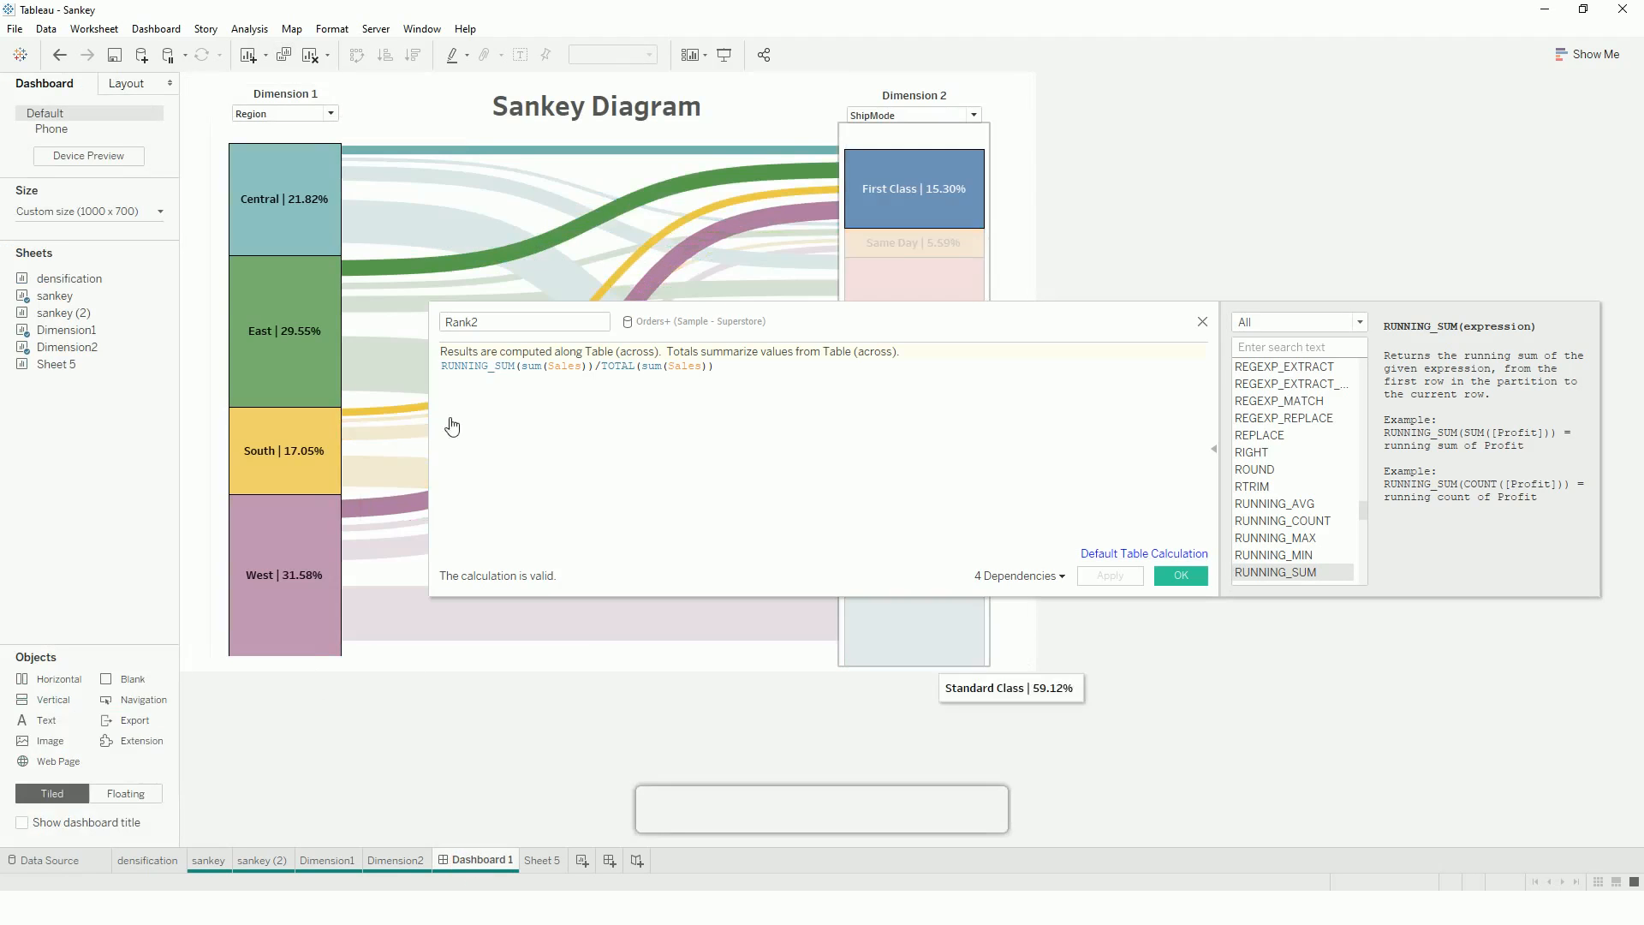
{"action": "left_click", "coordinate": [543, 861]}
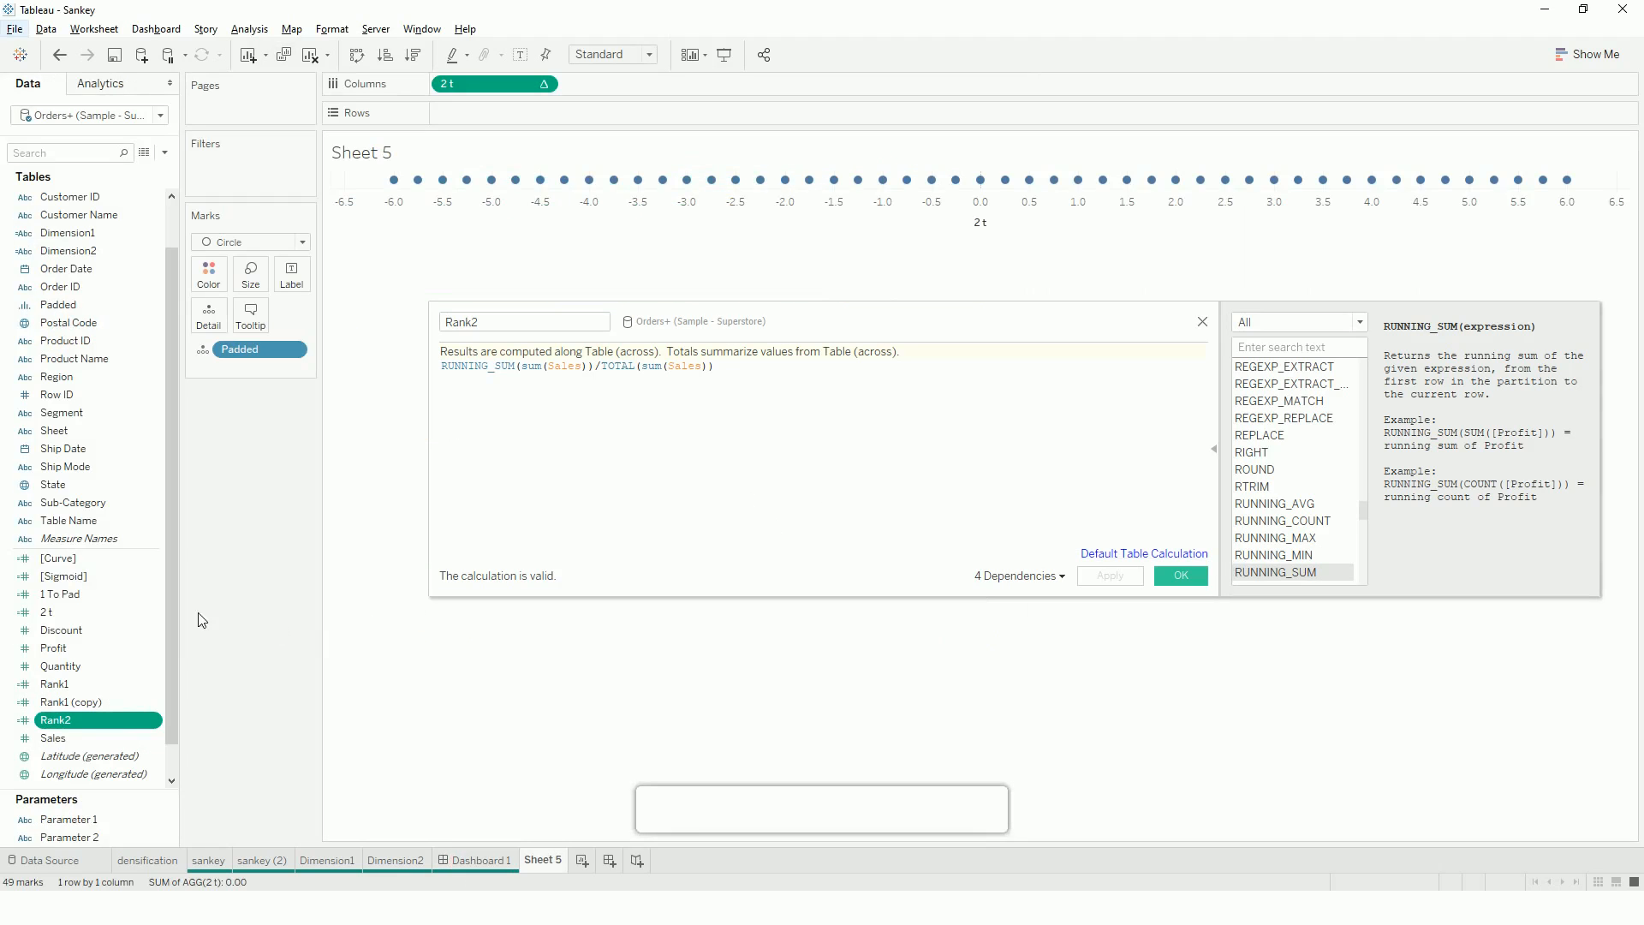
- Open the [Sigmoid] and [Curve] calculations in turn to review their formulas
{"action": "left_click", "coordinate": [74, 582]}
{"action": "right_click", "coordinate": [74, 586]}
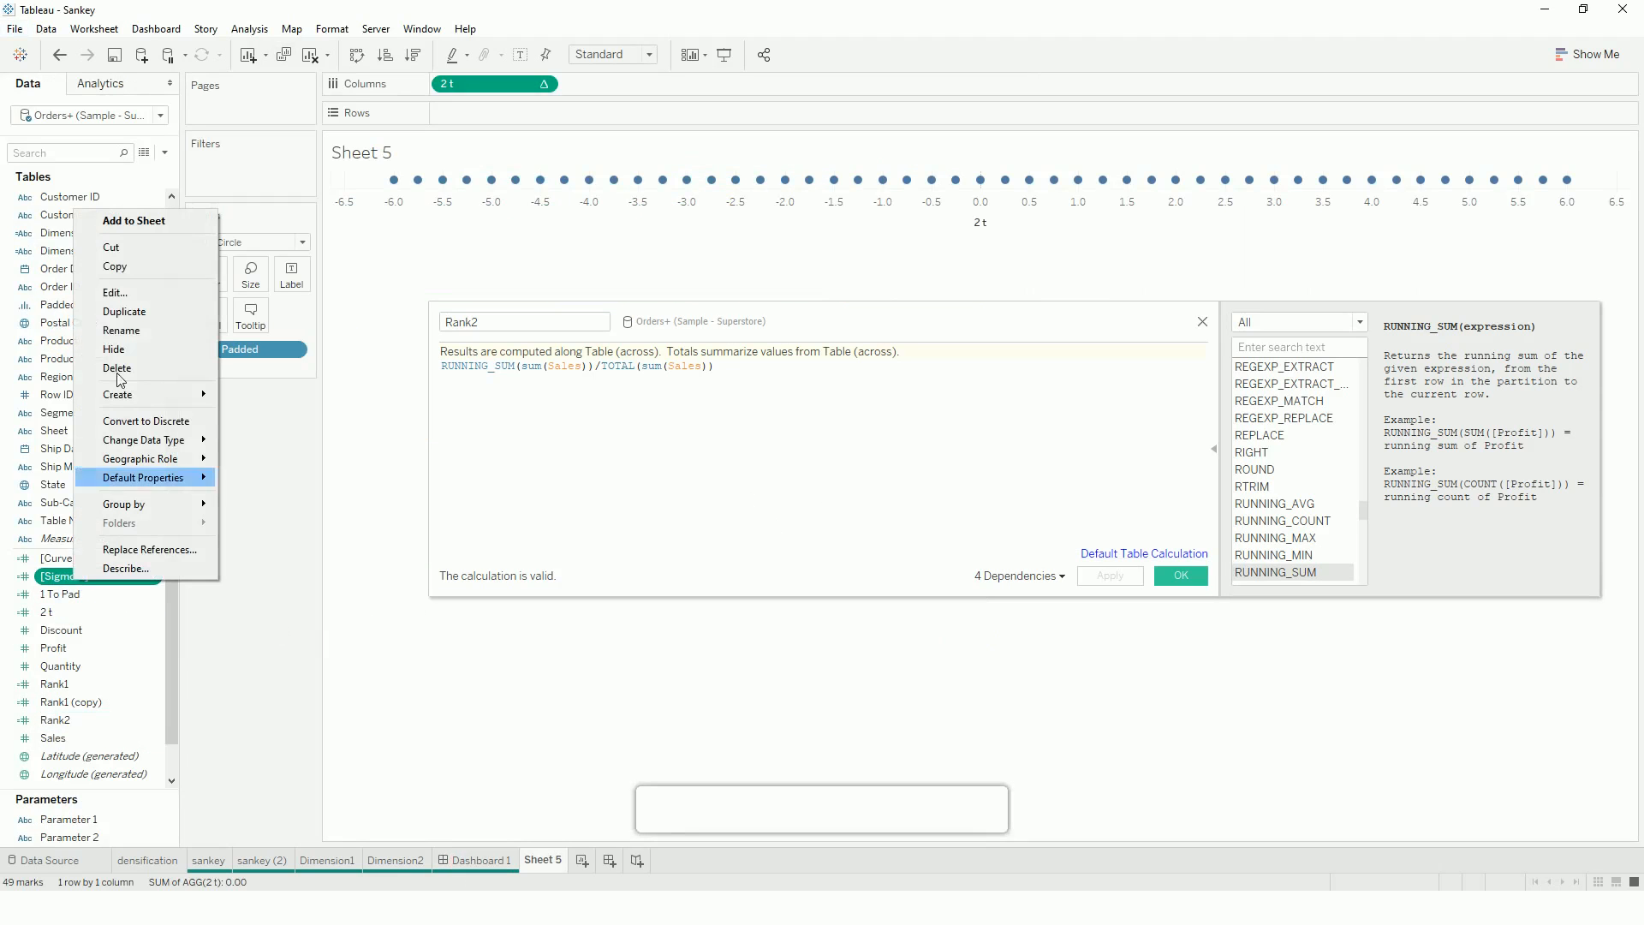
{"action": "left_click", "coordinate": [112, 290]}
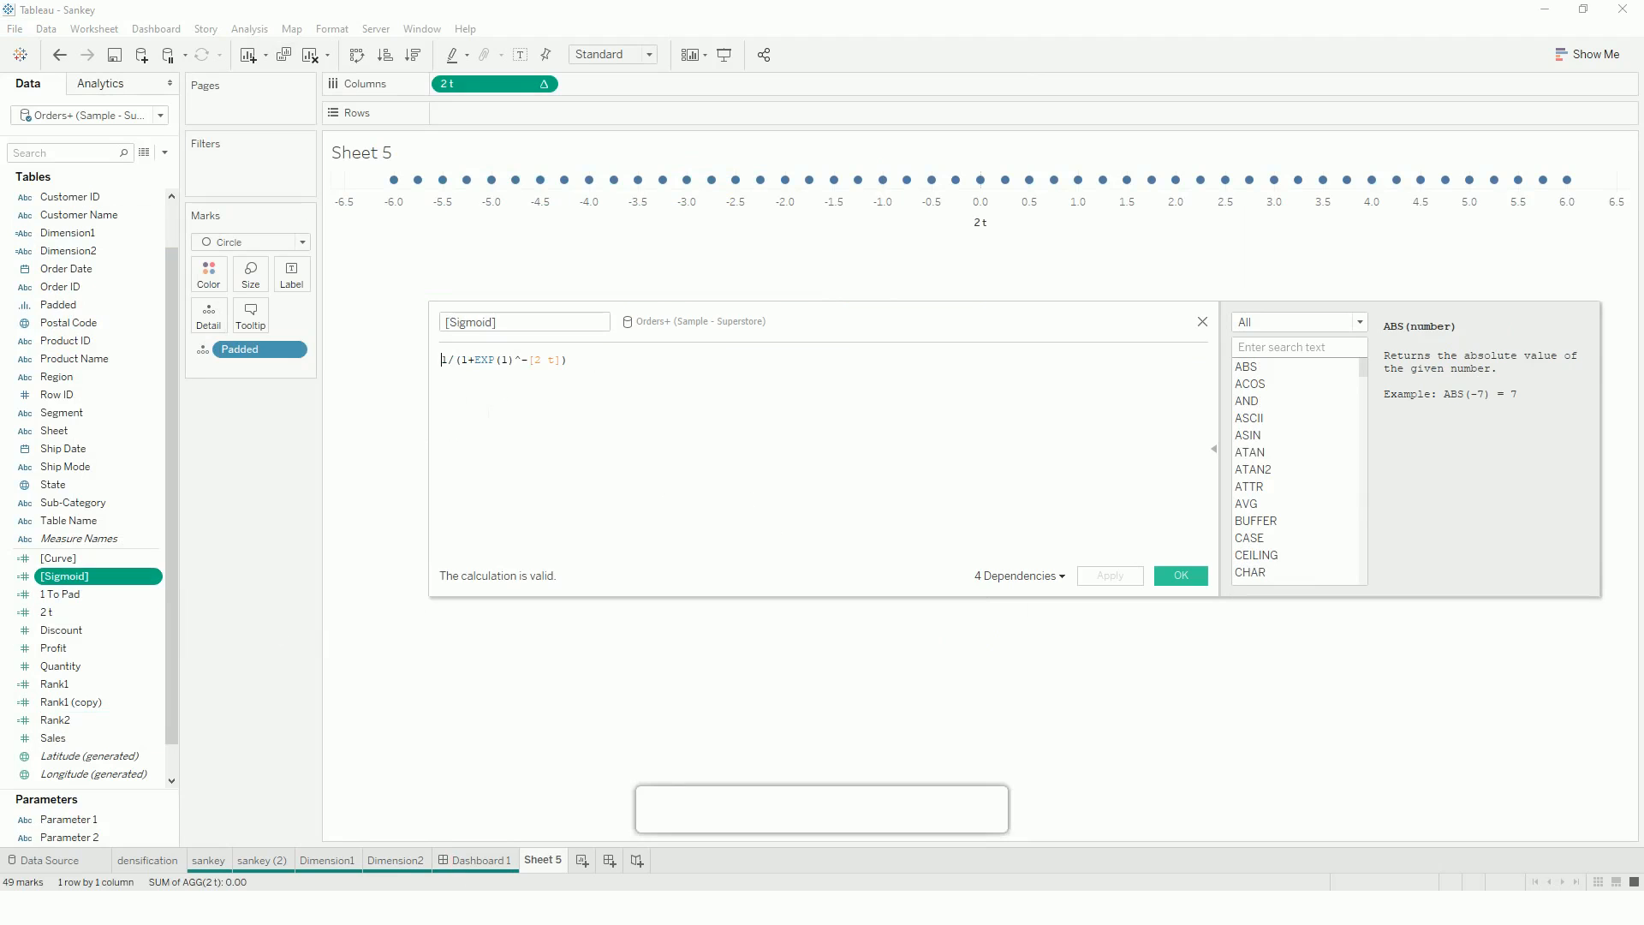
{"action": "right_click", "coordinate": [104, 560]}
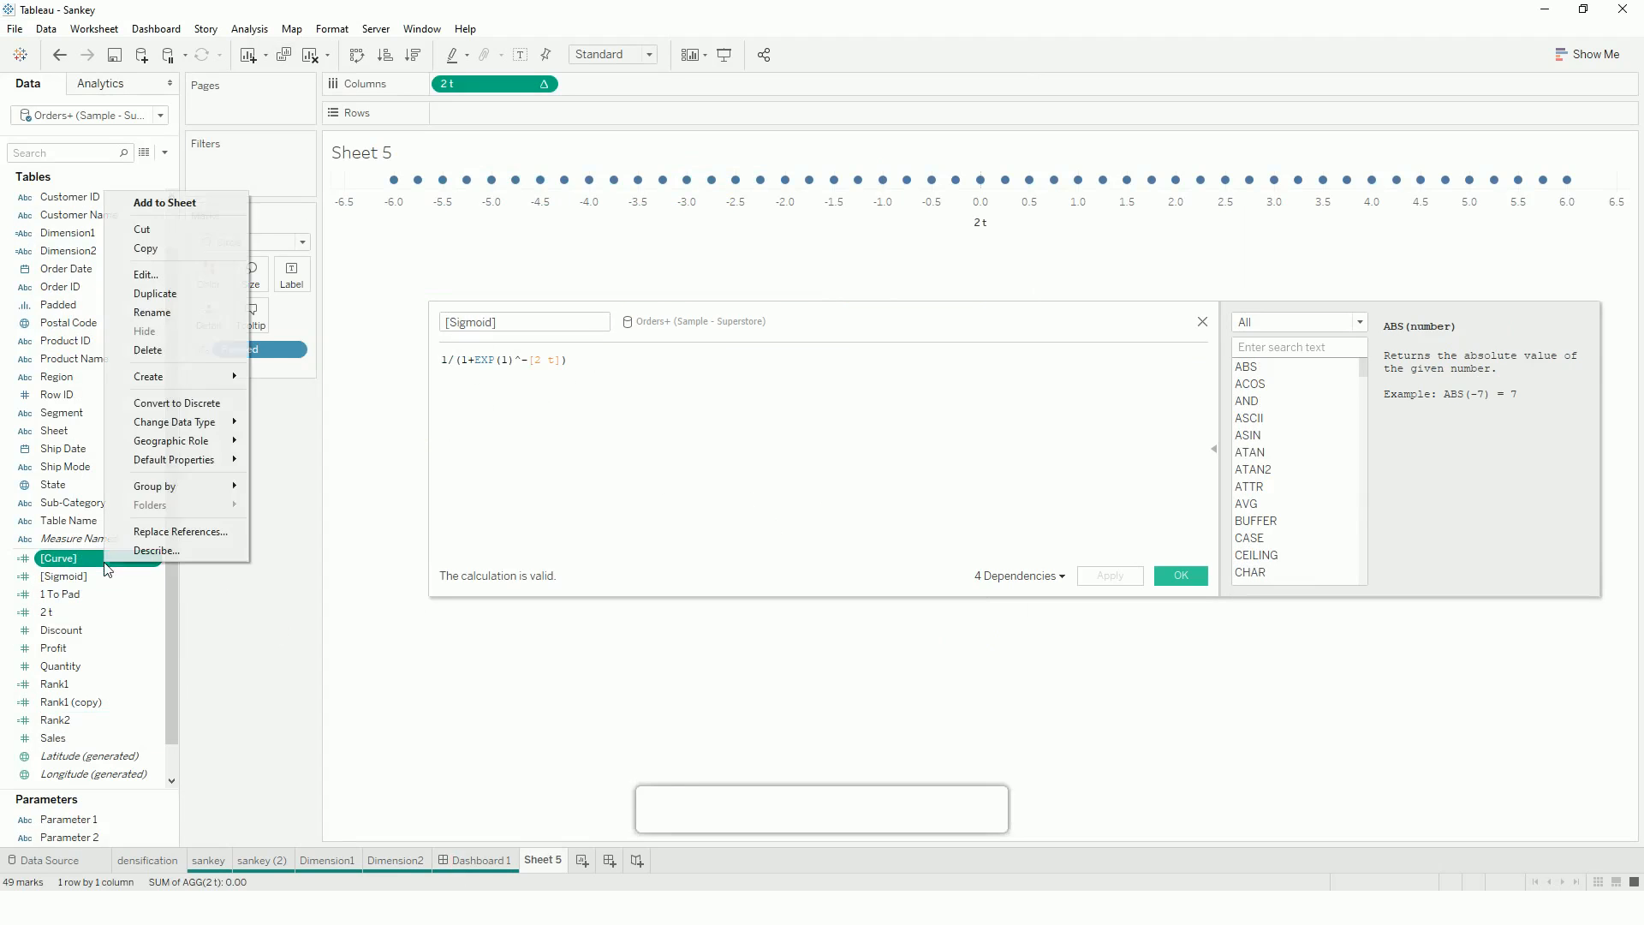
{"action": "left_click", "coordinate": [143, 274]}
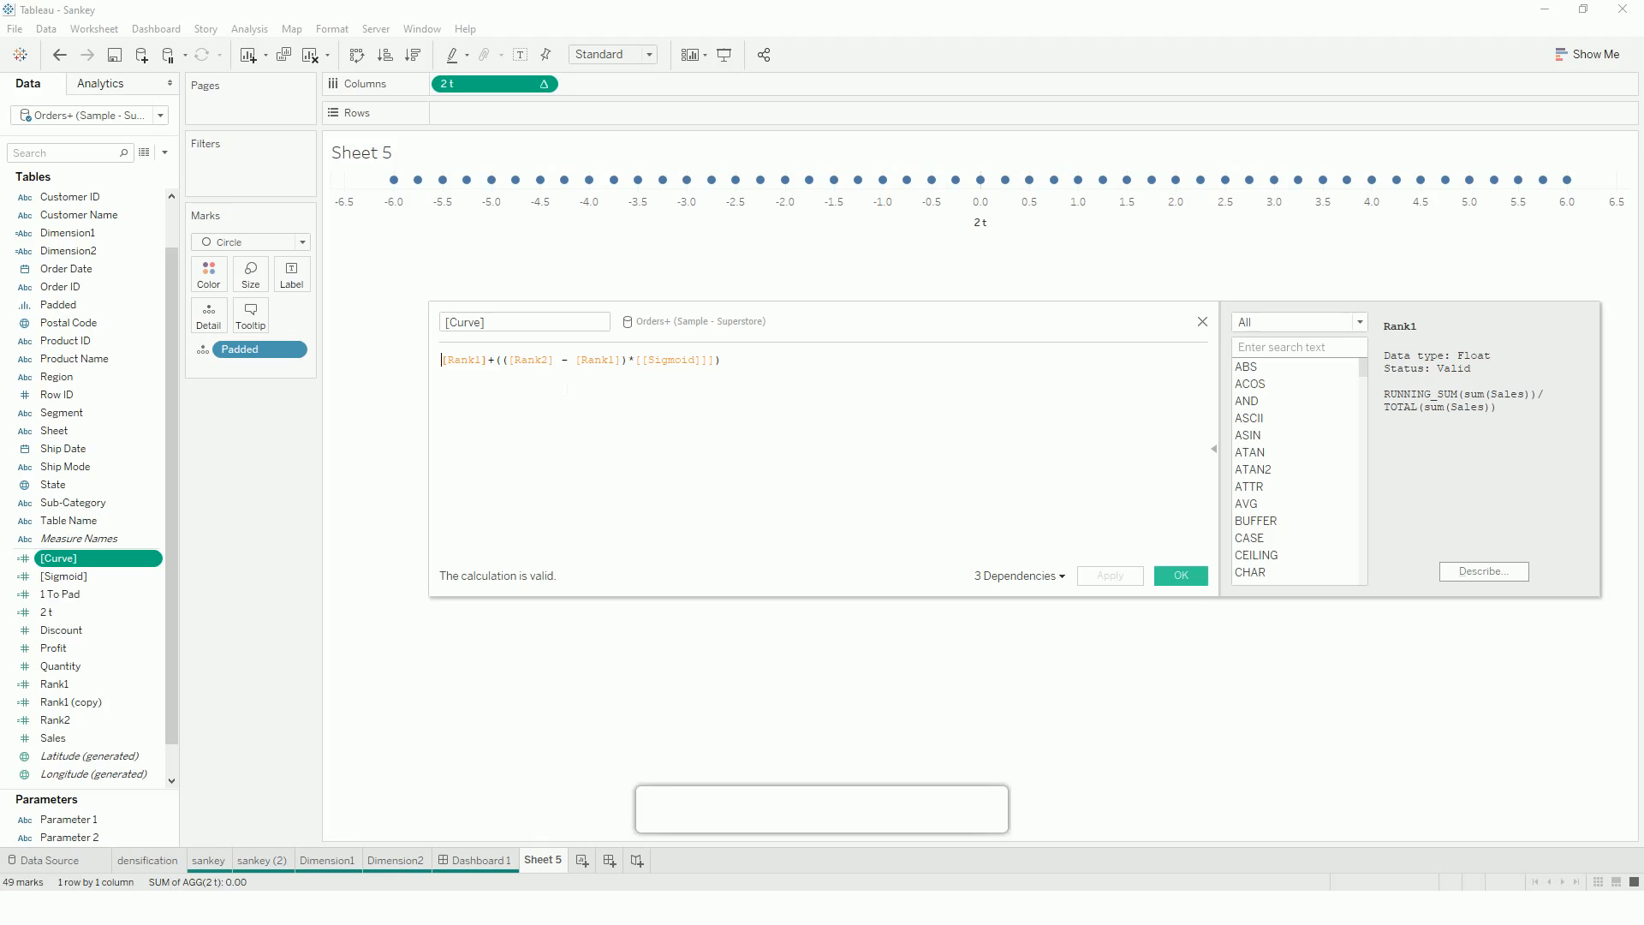
- Switch to the sankey (2) sheet and move the calculation editor aside to examine the plotted curves
{"action": "left_click", "coordinate": [264, 860]}
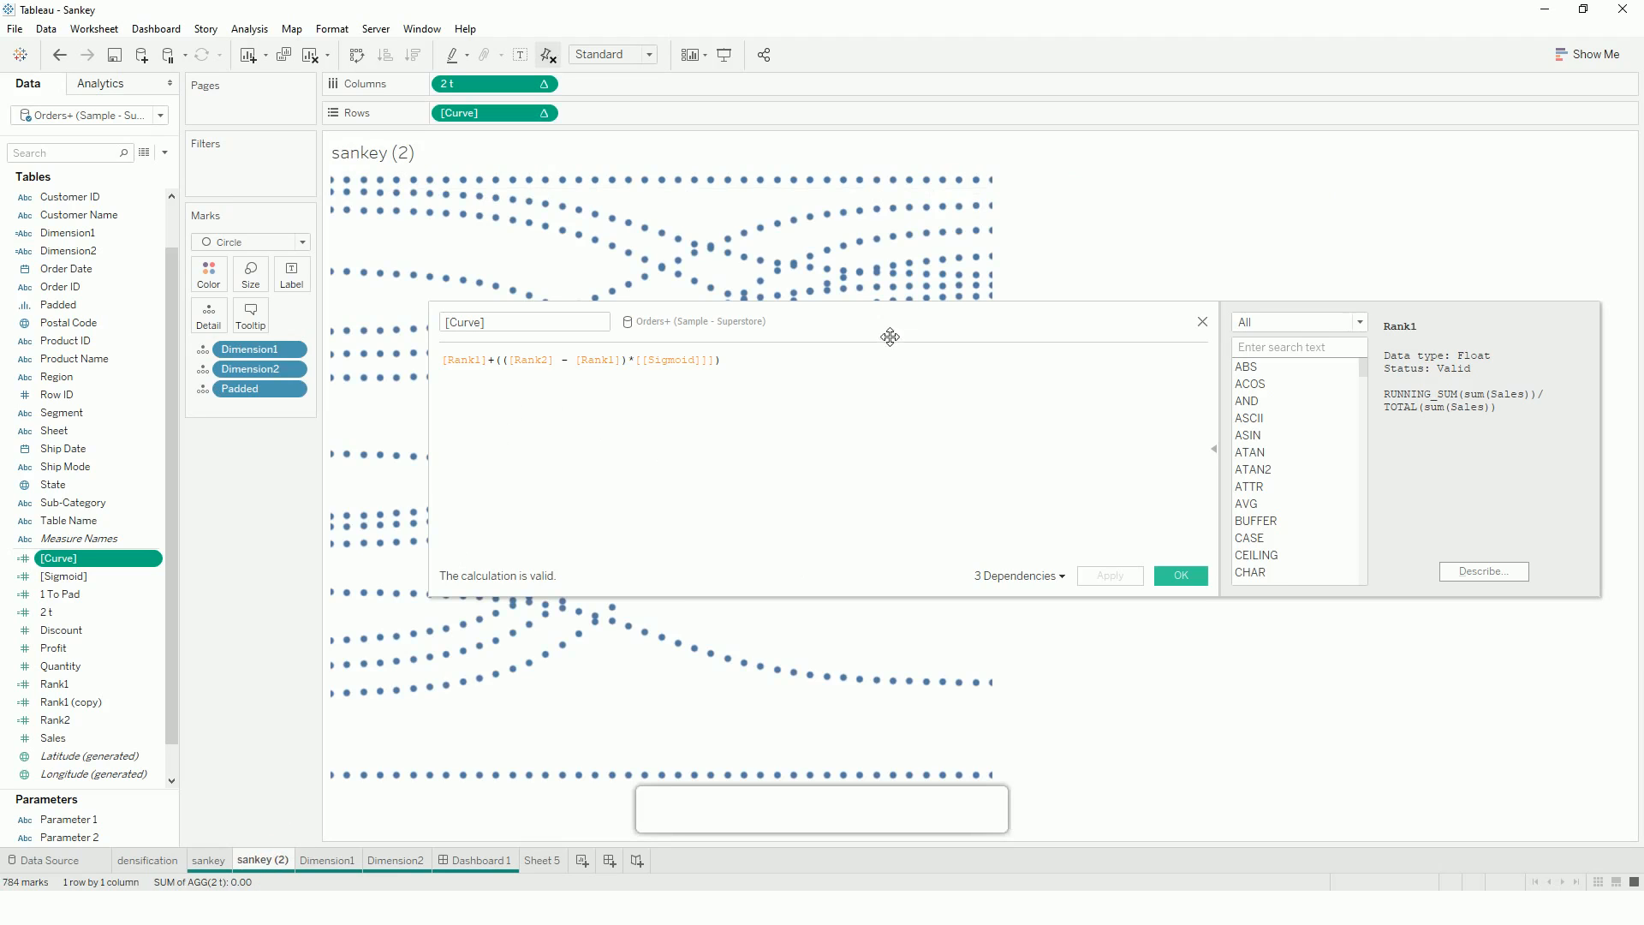
{"action": "left_click_drag", "start_coordinate": [890, 336], "coordinate": [1024, 594]}
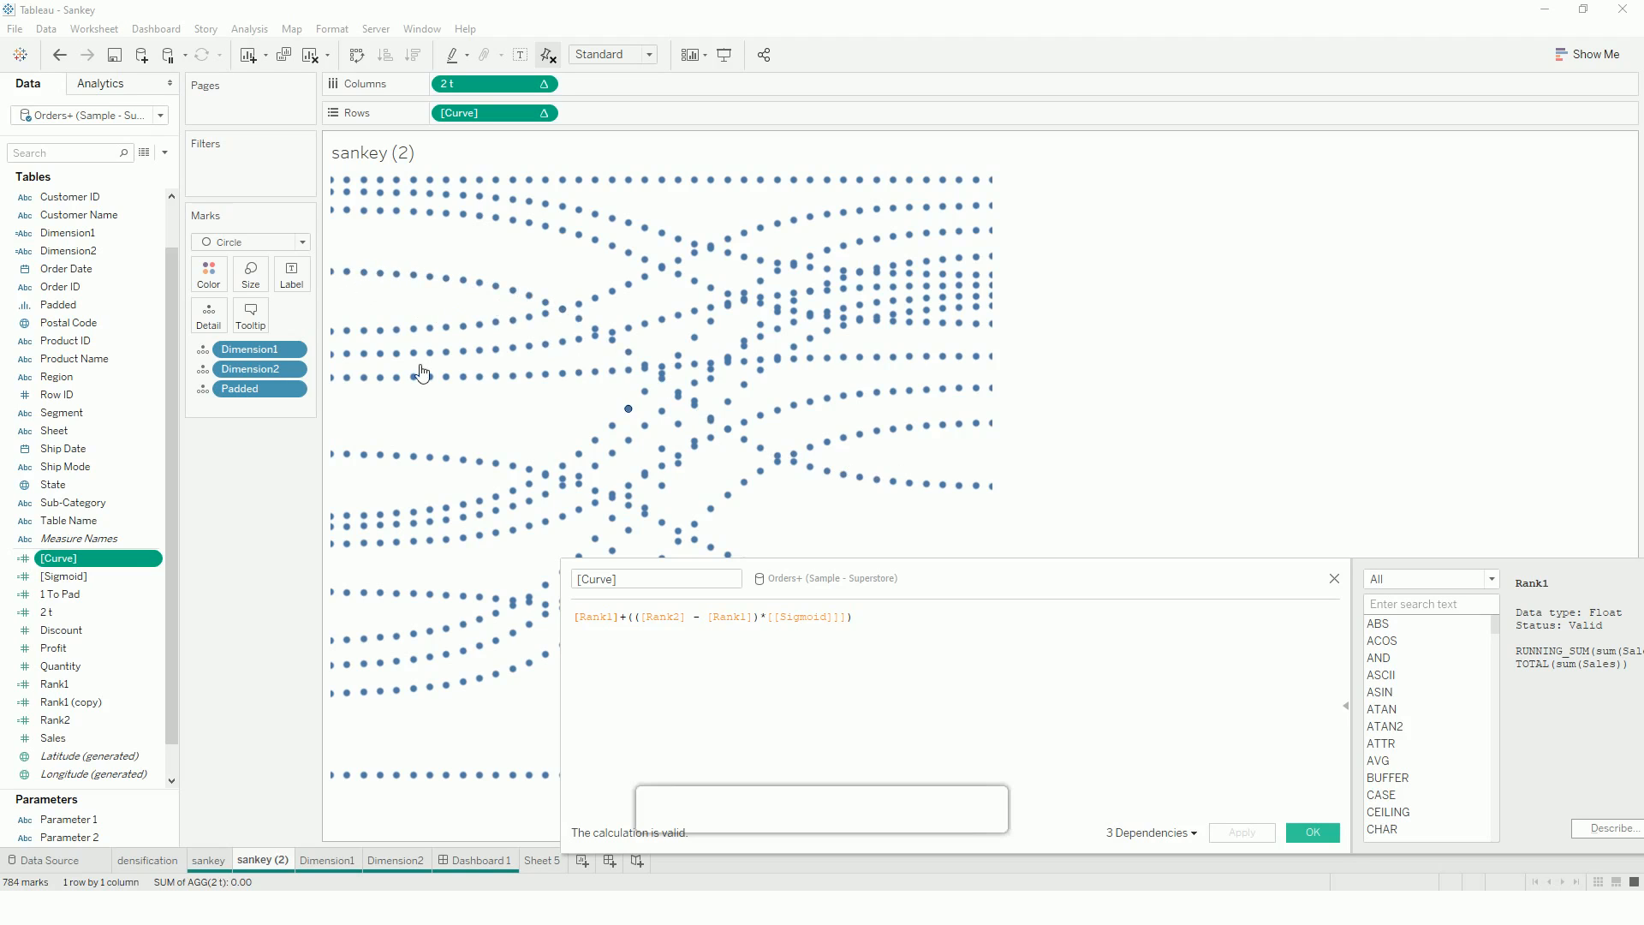
- Return to Sheet 5 and place the [Curve] field on Rows
{"action": "left_click", "coordinate": [542, 861]}
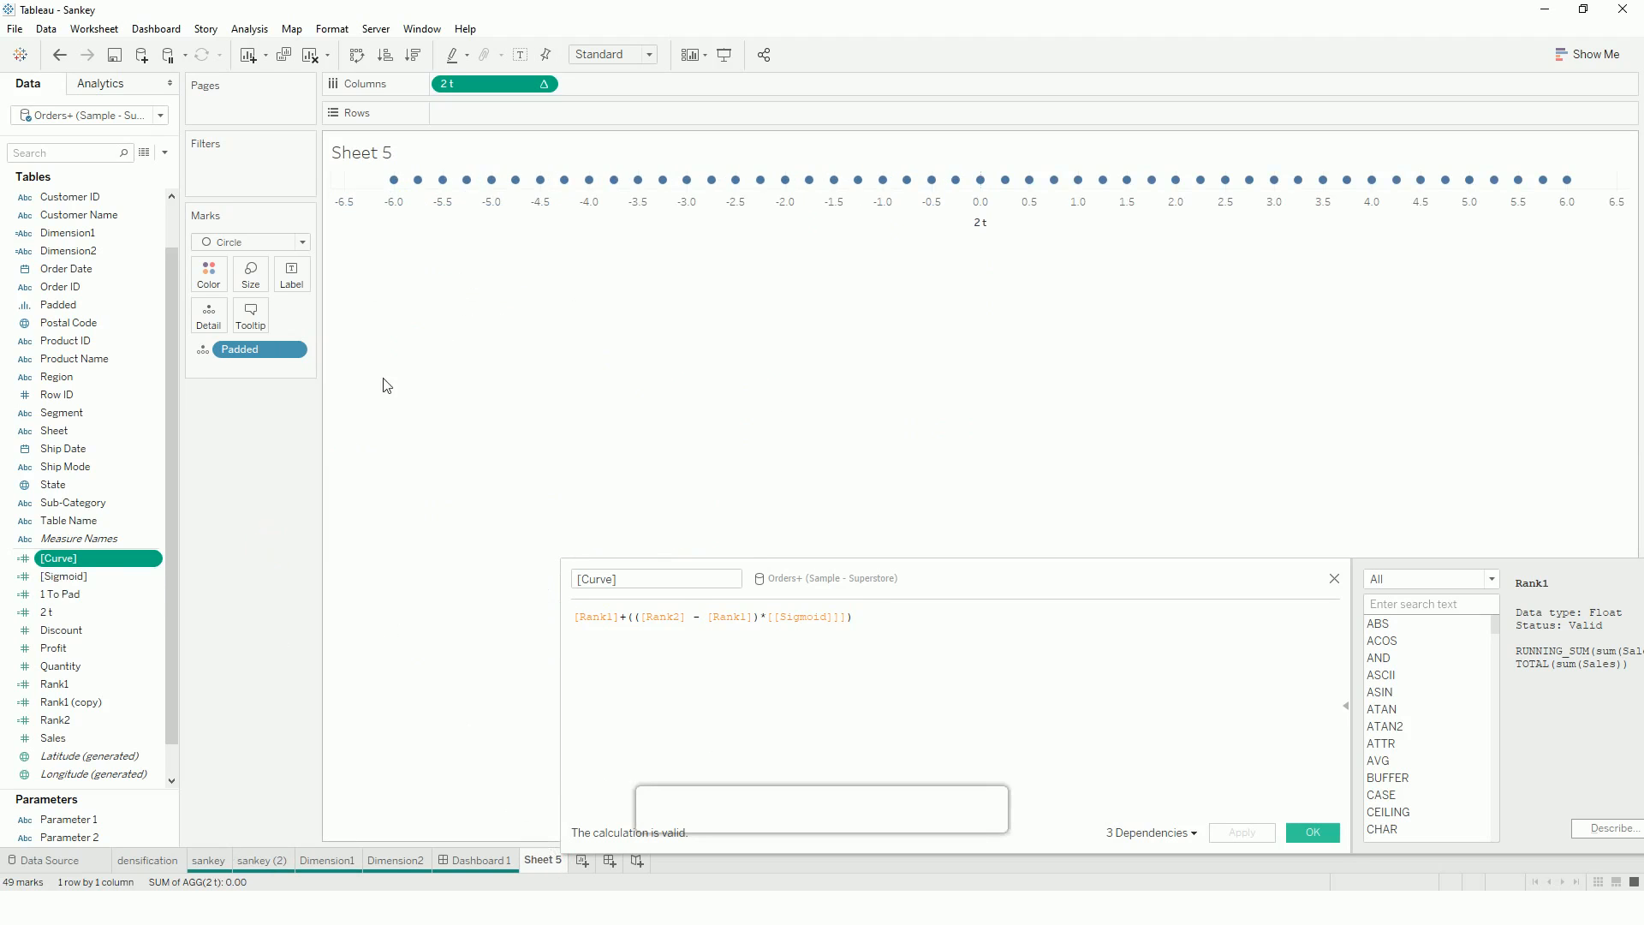
{"action": "left_click_drag", "start_coordinate": [99, 552], "coordinate": [528, 117]}
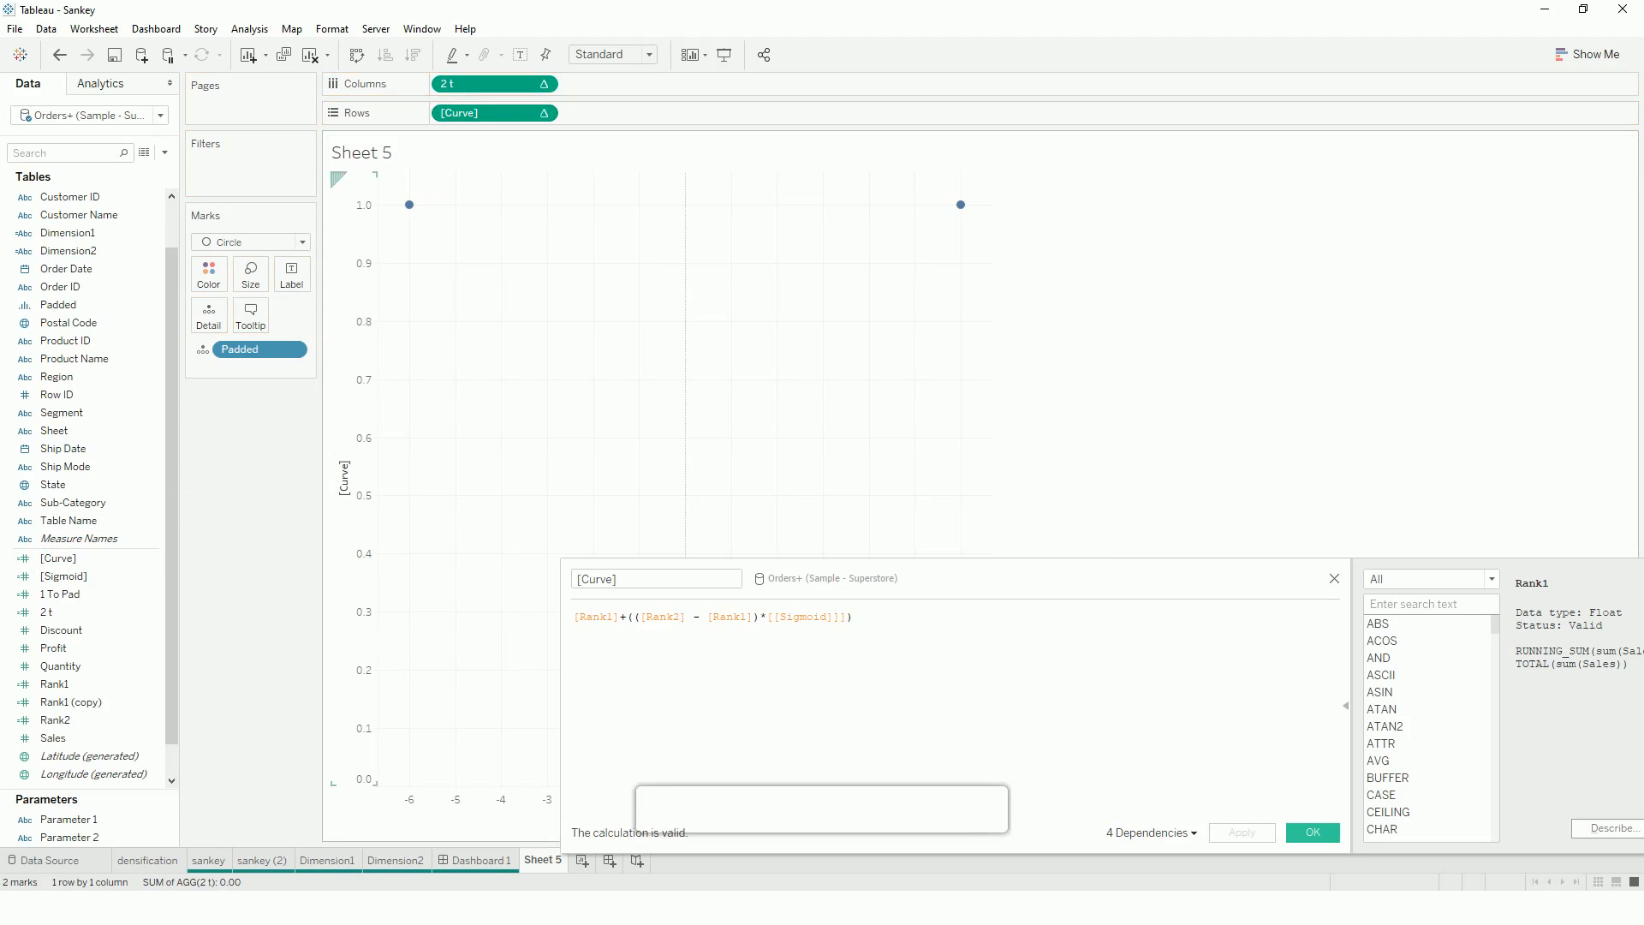
- Close the [Curve] calculation editor and add Region and Segment to the marks as detail
{"action": "left_click", "coordinate": [1335, 581]}
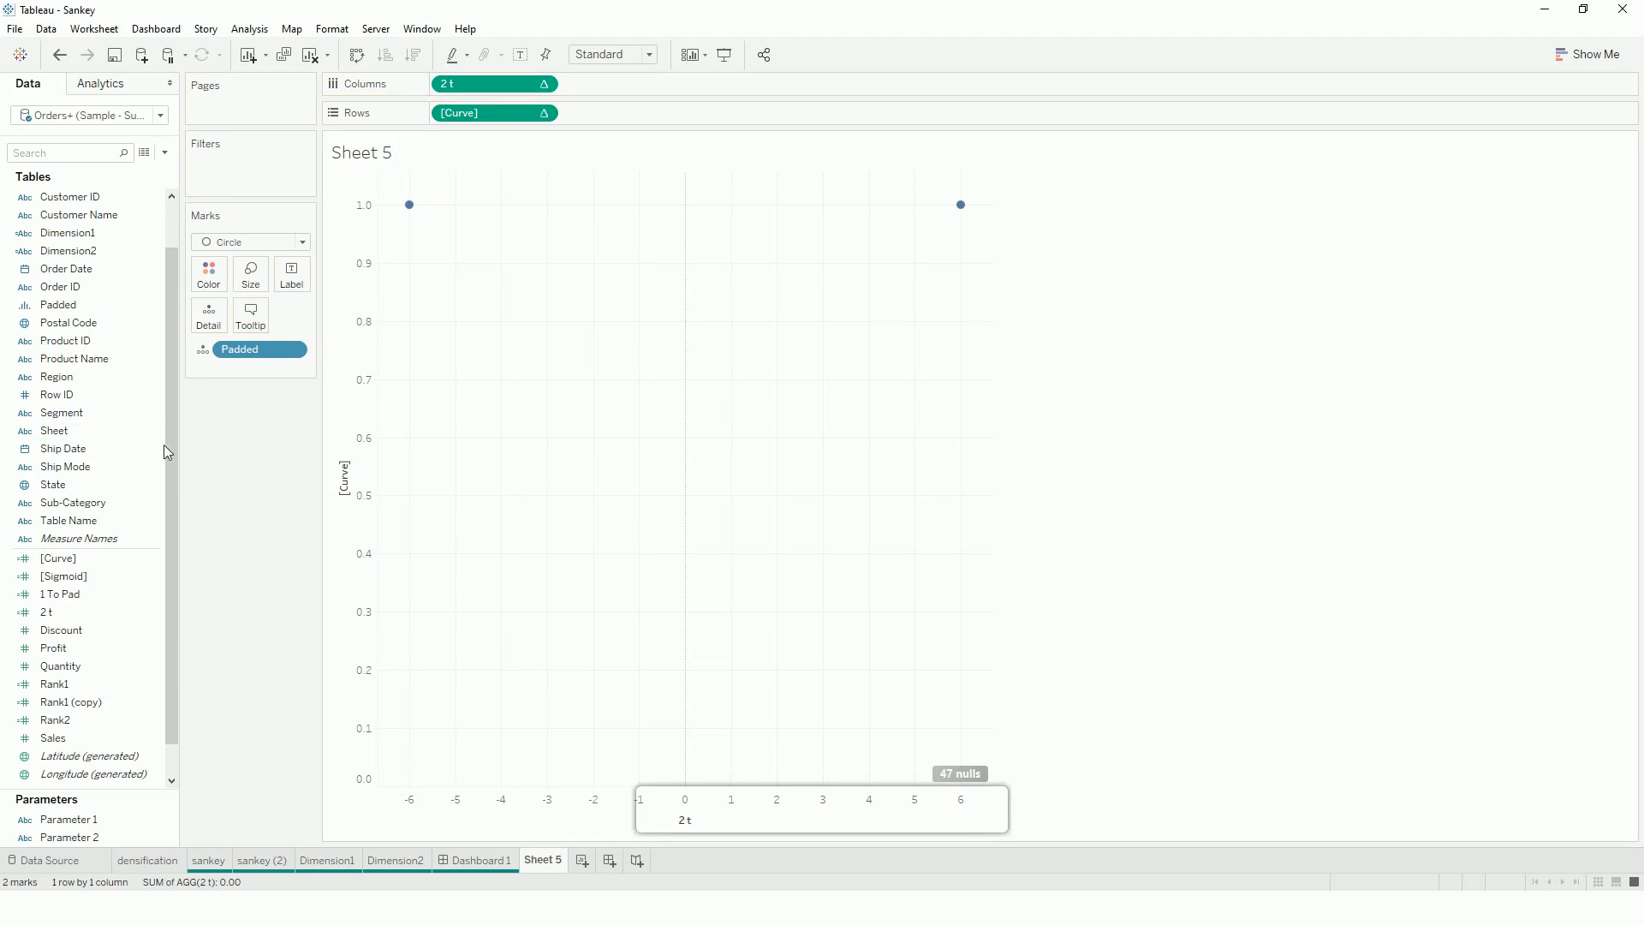
{"action": "left_click_drag", "start_coordinate": [79, 389], "coordinate": [208, 318]}
{"action": "left_click", "coordinate": [62, 415]}
{"action": "left_click_drag", "start_coordinate": [62, 415], "coordinate": [209, 343]}
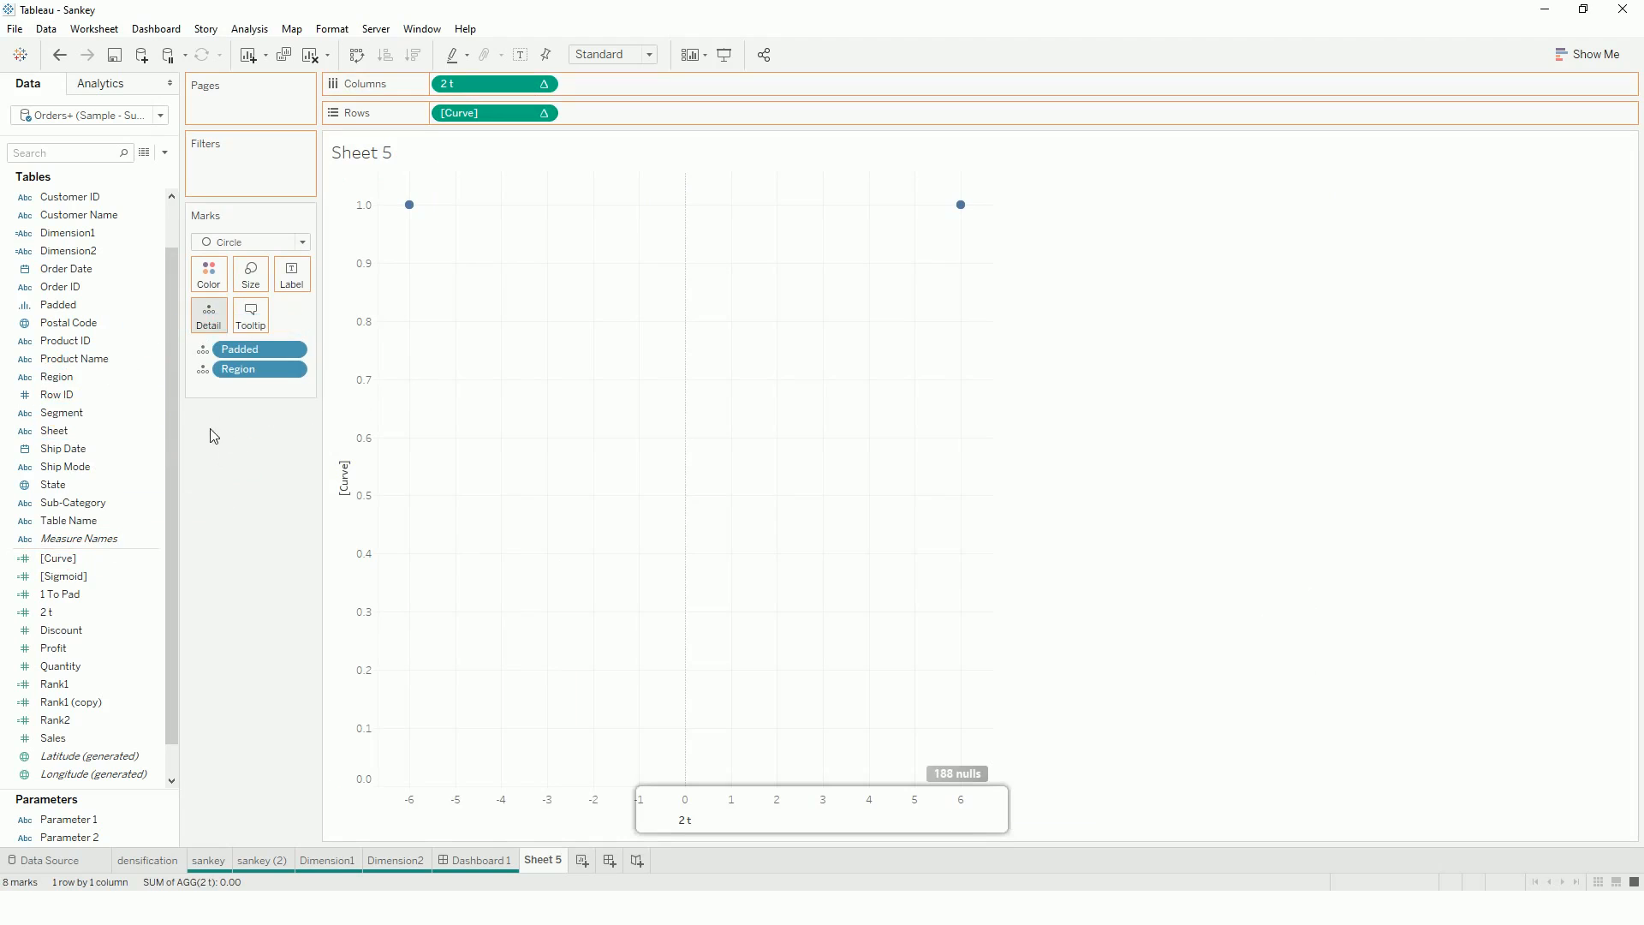
- In the [Curve] table calculation, compute the nested Rank1 using the specific dimensions Region, Segment and Padded, in that order
{"action": "right_click", "coordinate": [498, 110]}
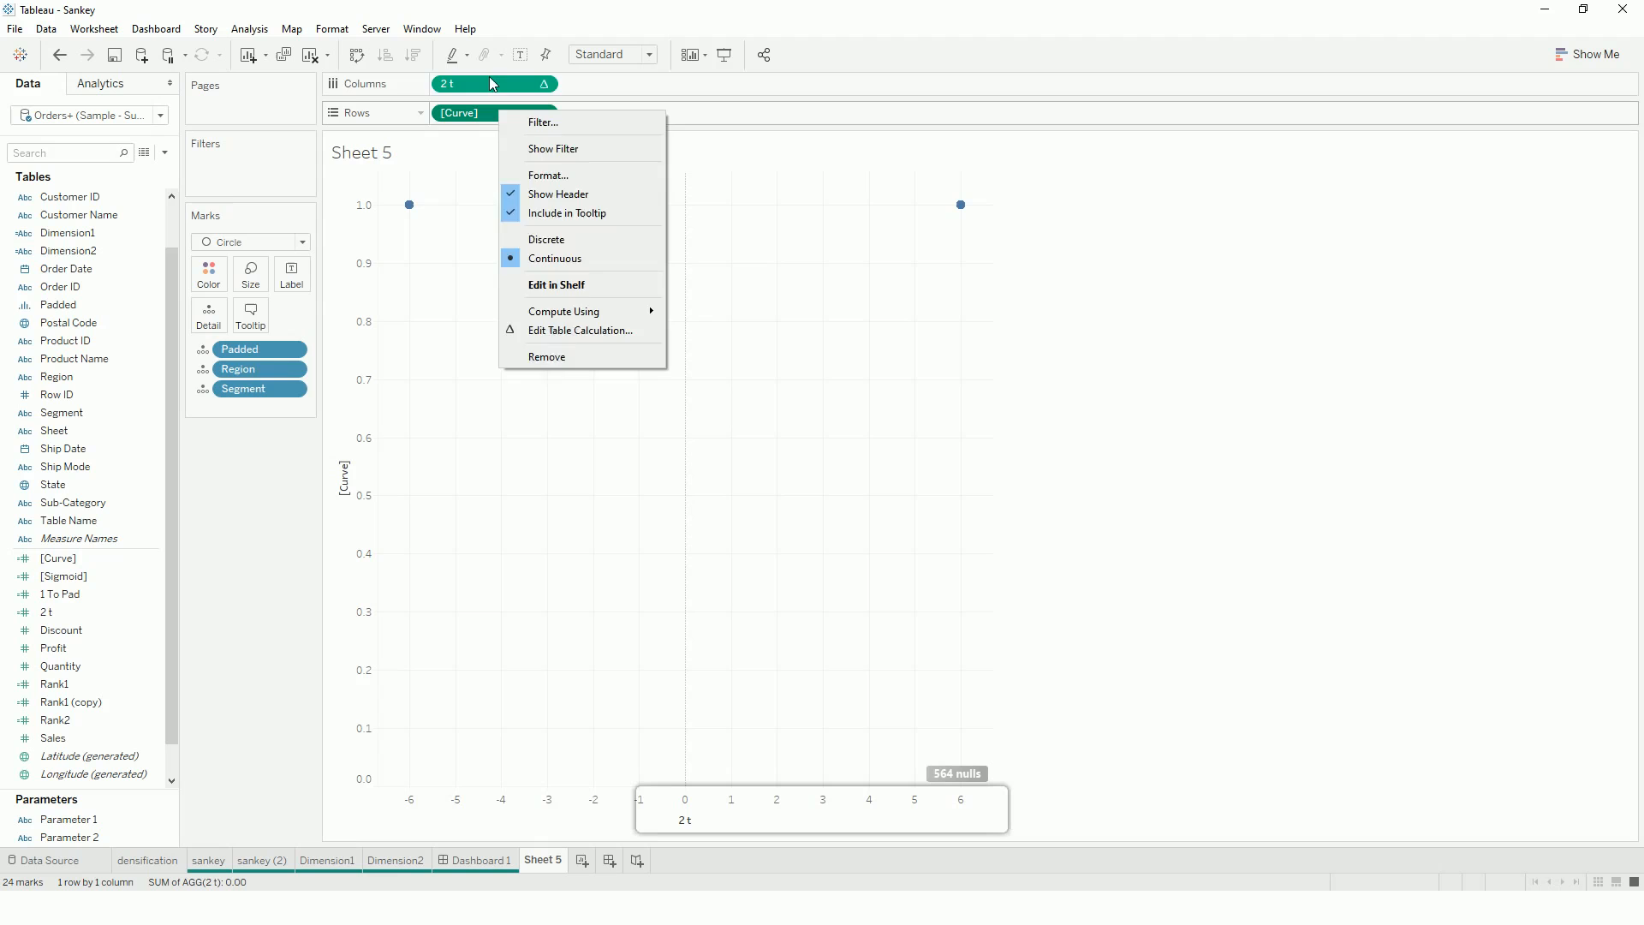
{"action": "right_click", "coordinate": [490, 77]}
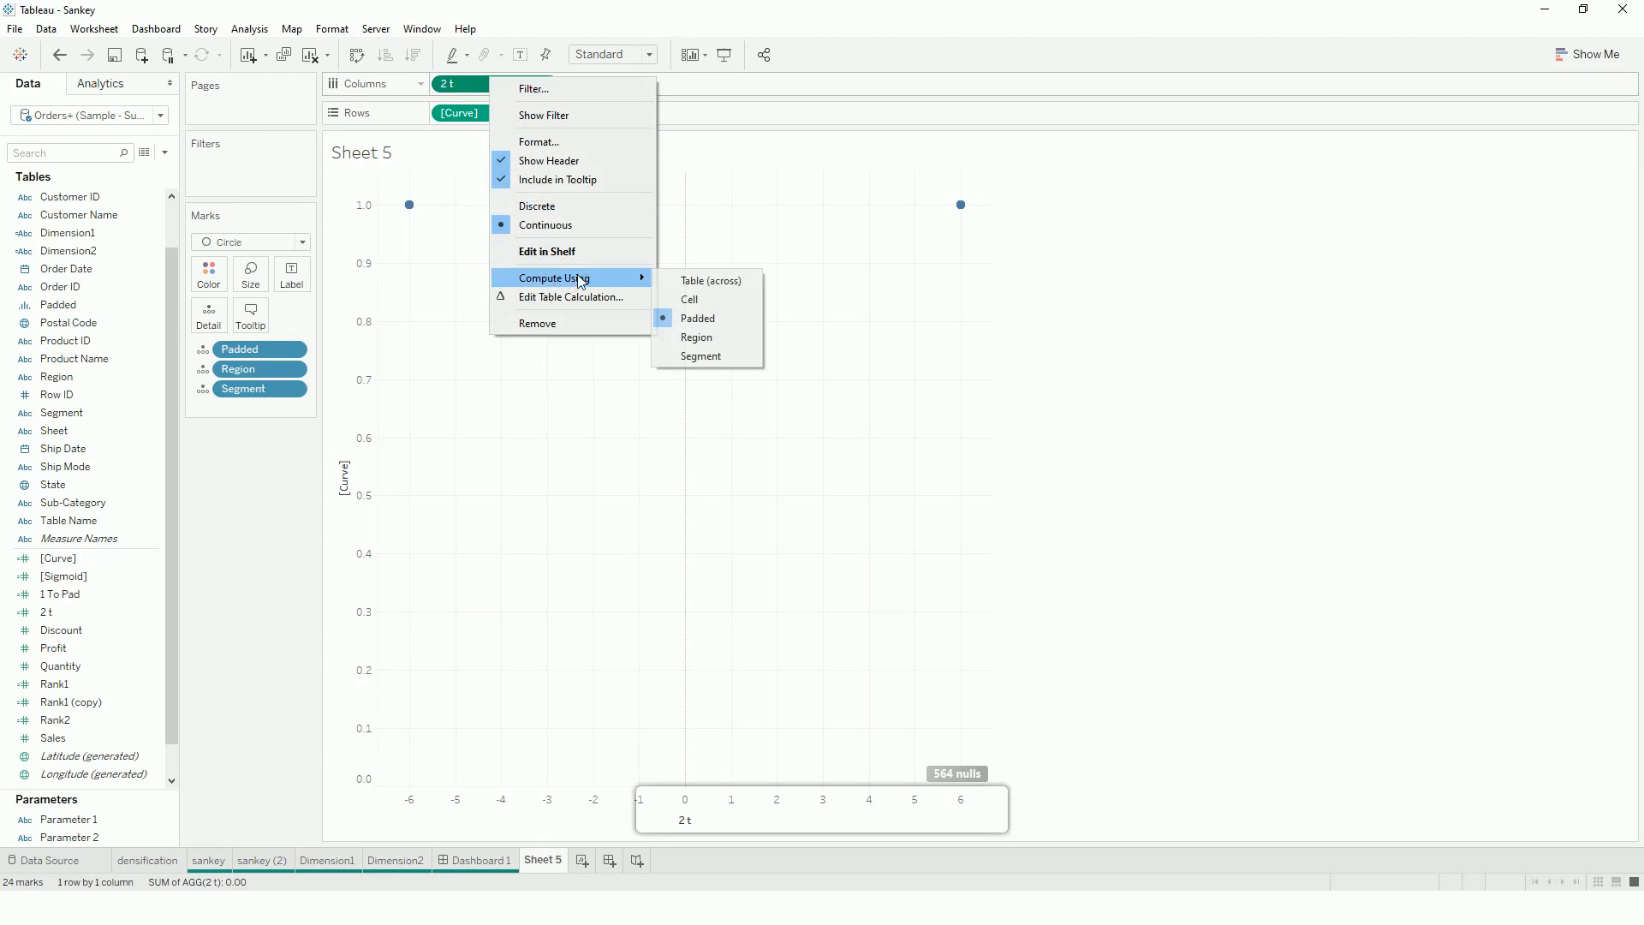
{"action": "left_click", "coordinate": [462, 120]}
{"action": "right_click", "coordinate": [463, 120]}
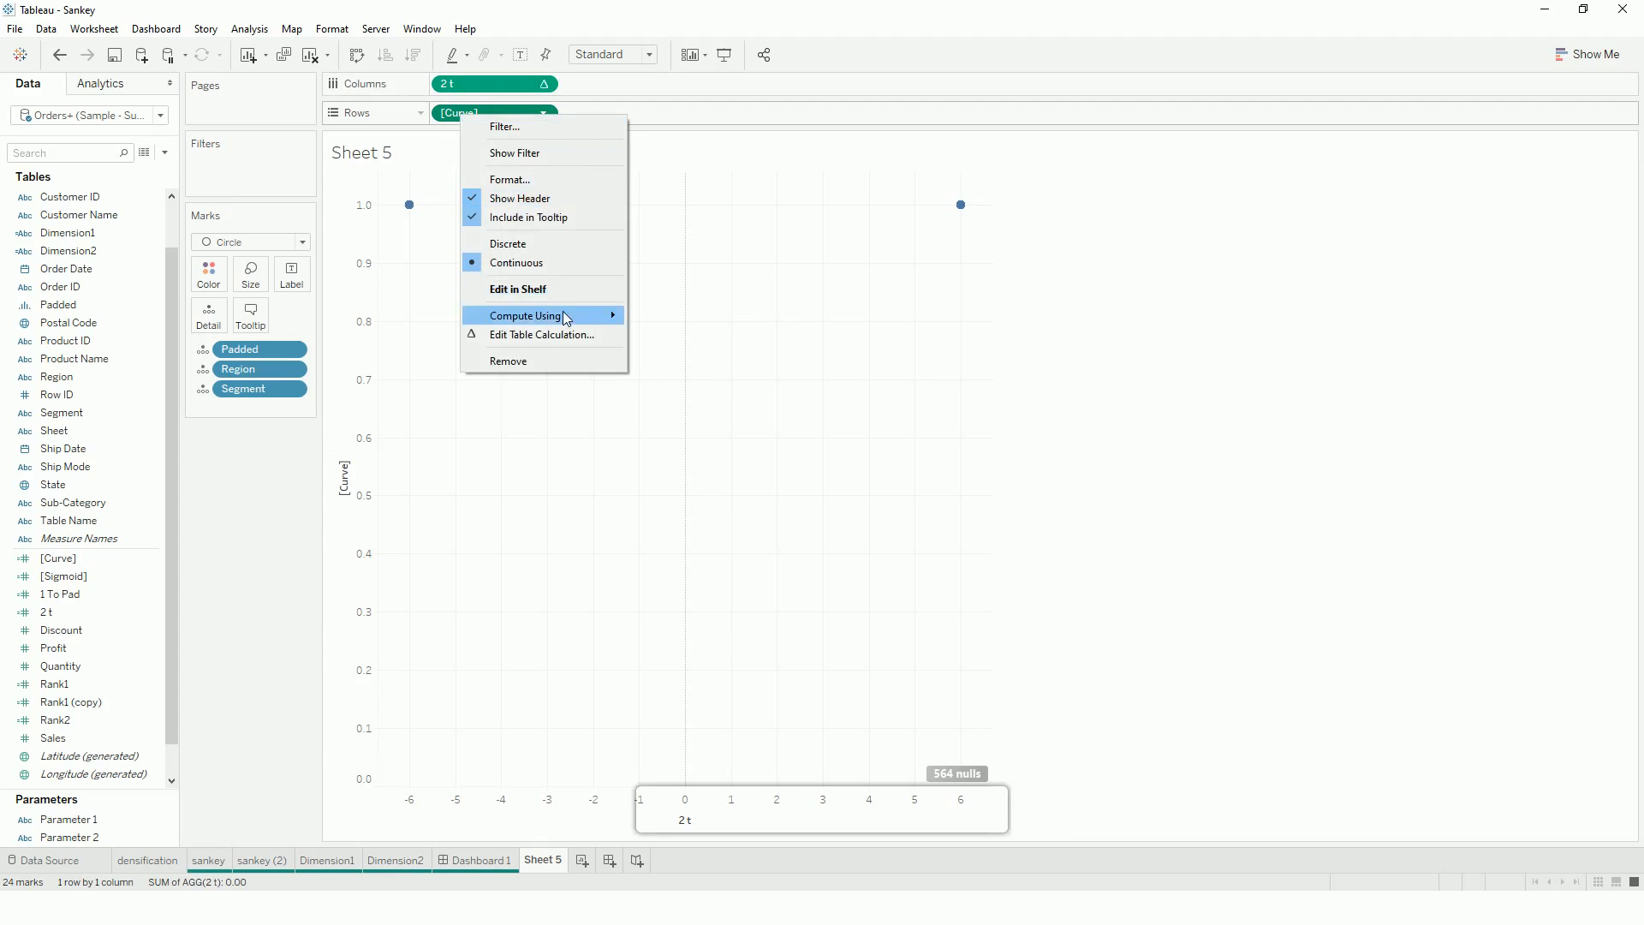
{"action": "left_click", "coordinate": [522, 335]}
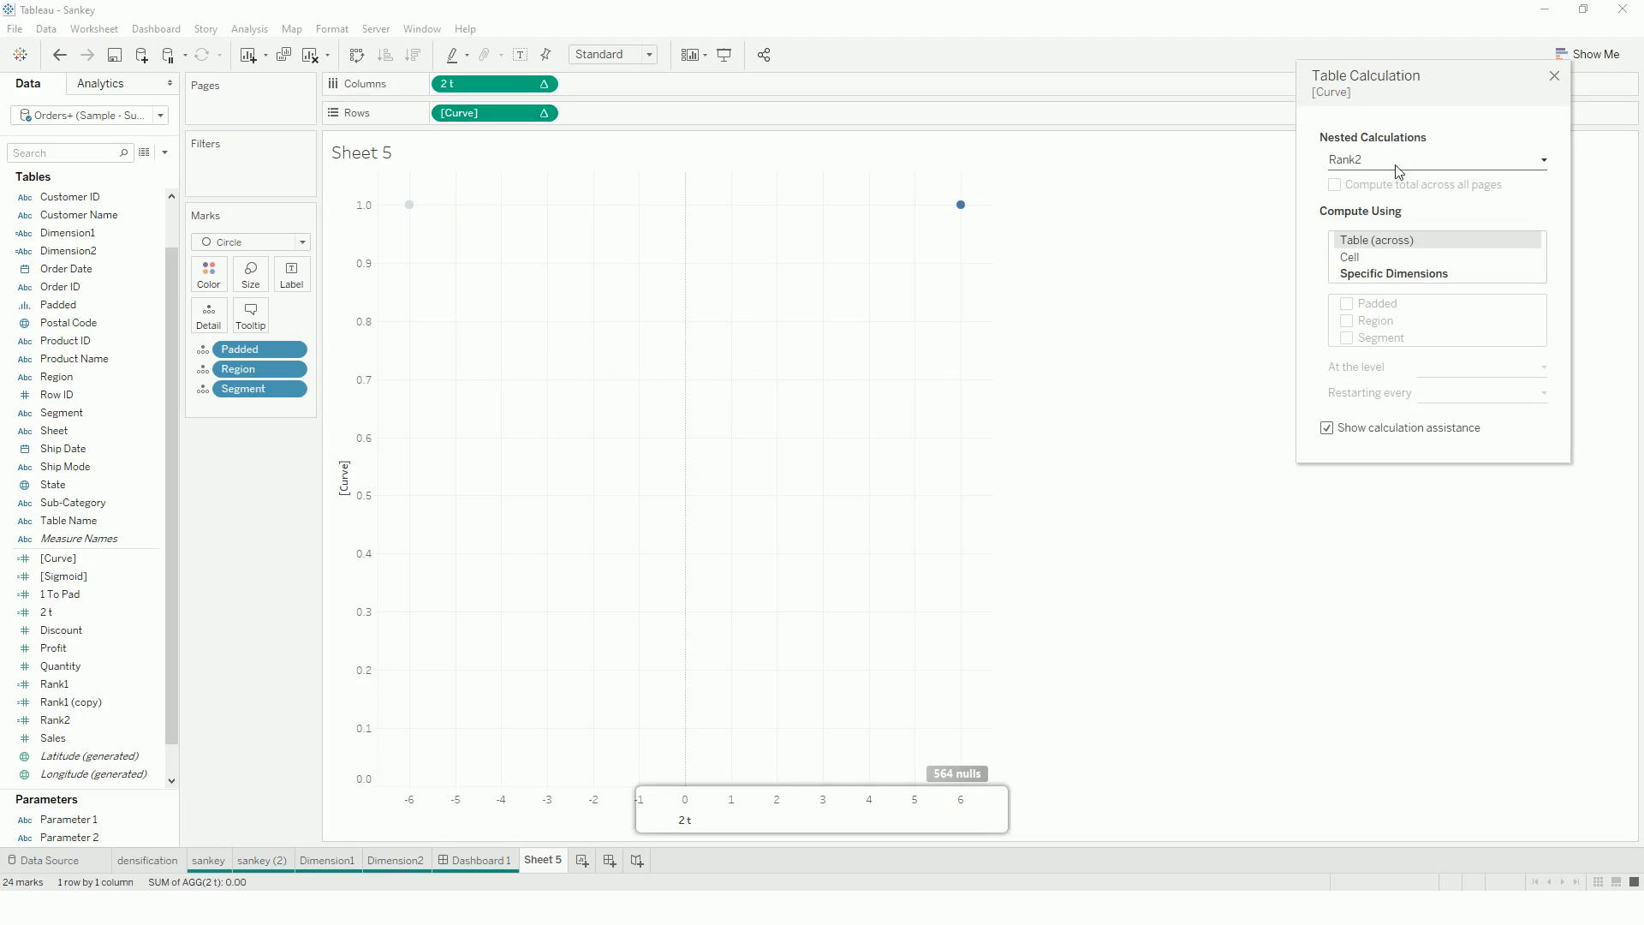
{"action": "left_click", "coordinate": [1373, 162]}
{"action": "left_click", "coordinate": [1360, 180]}
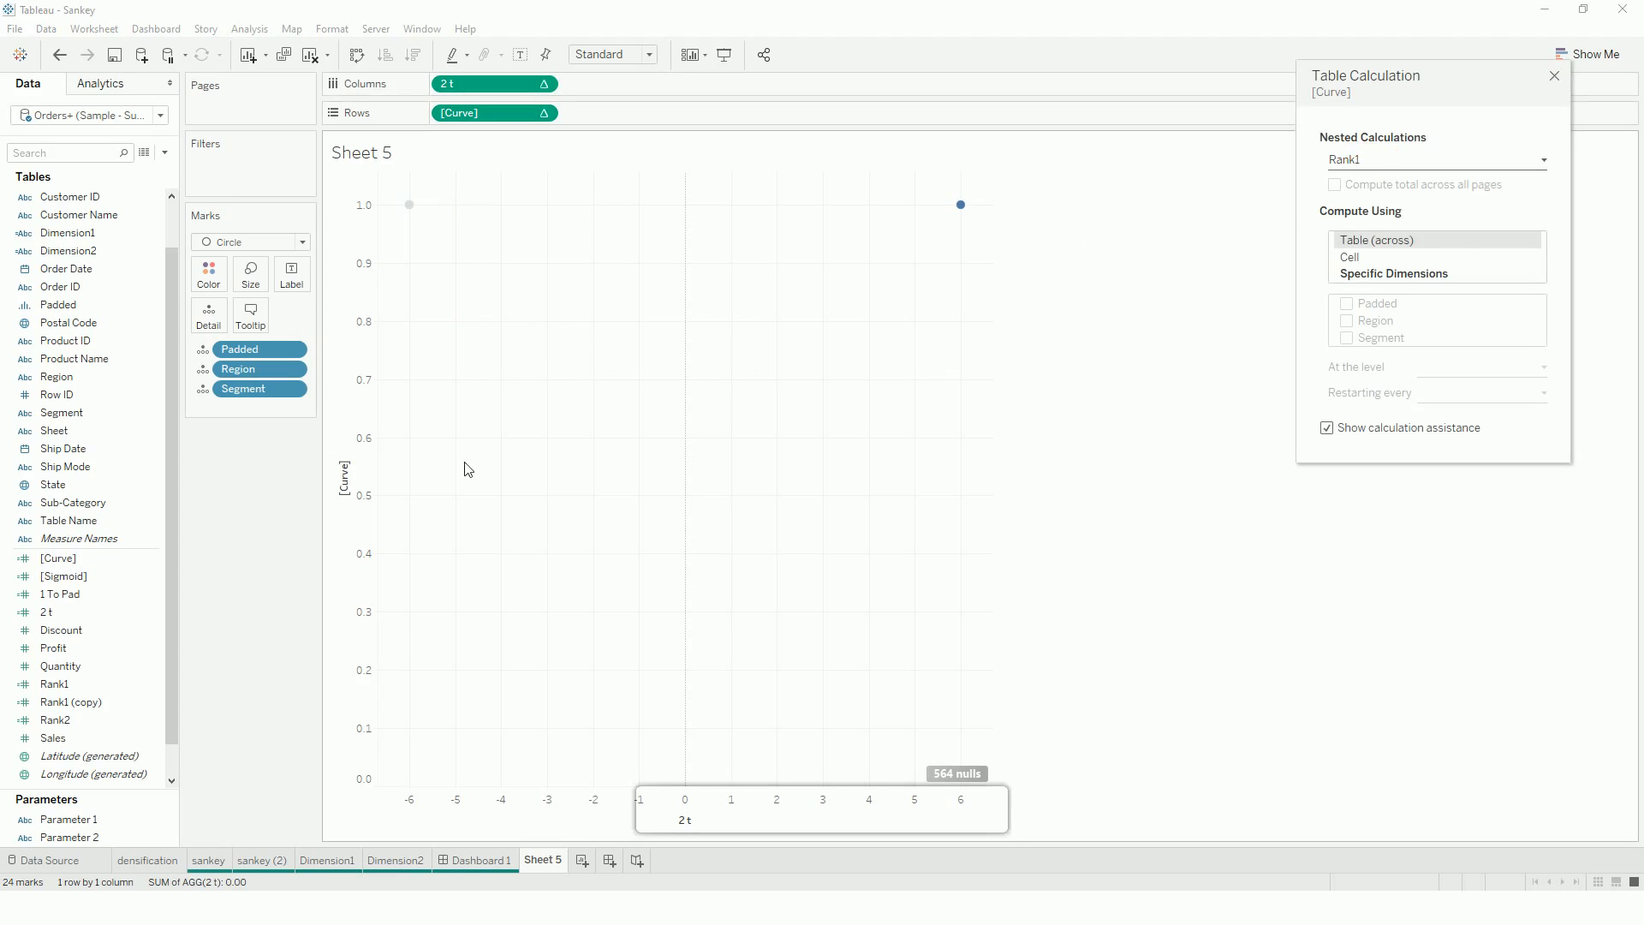
{"action": "left_click", "coordinate": [1391, 273]}
{"action": "left_click_drag", "start_coordinate": [1379, 303], "coordinate": [1390, 337]}
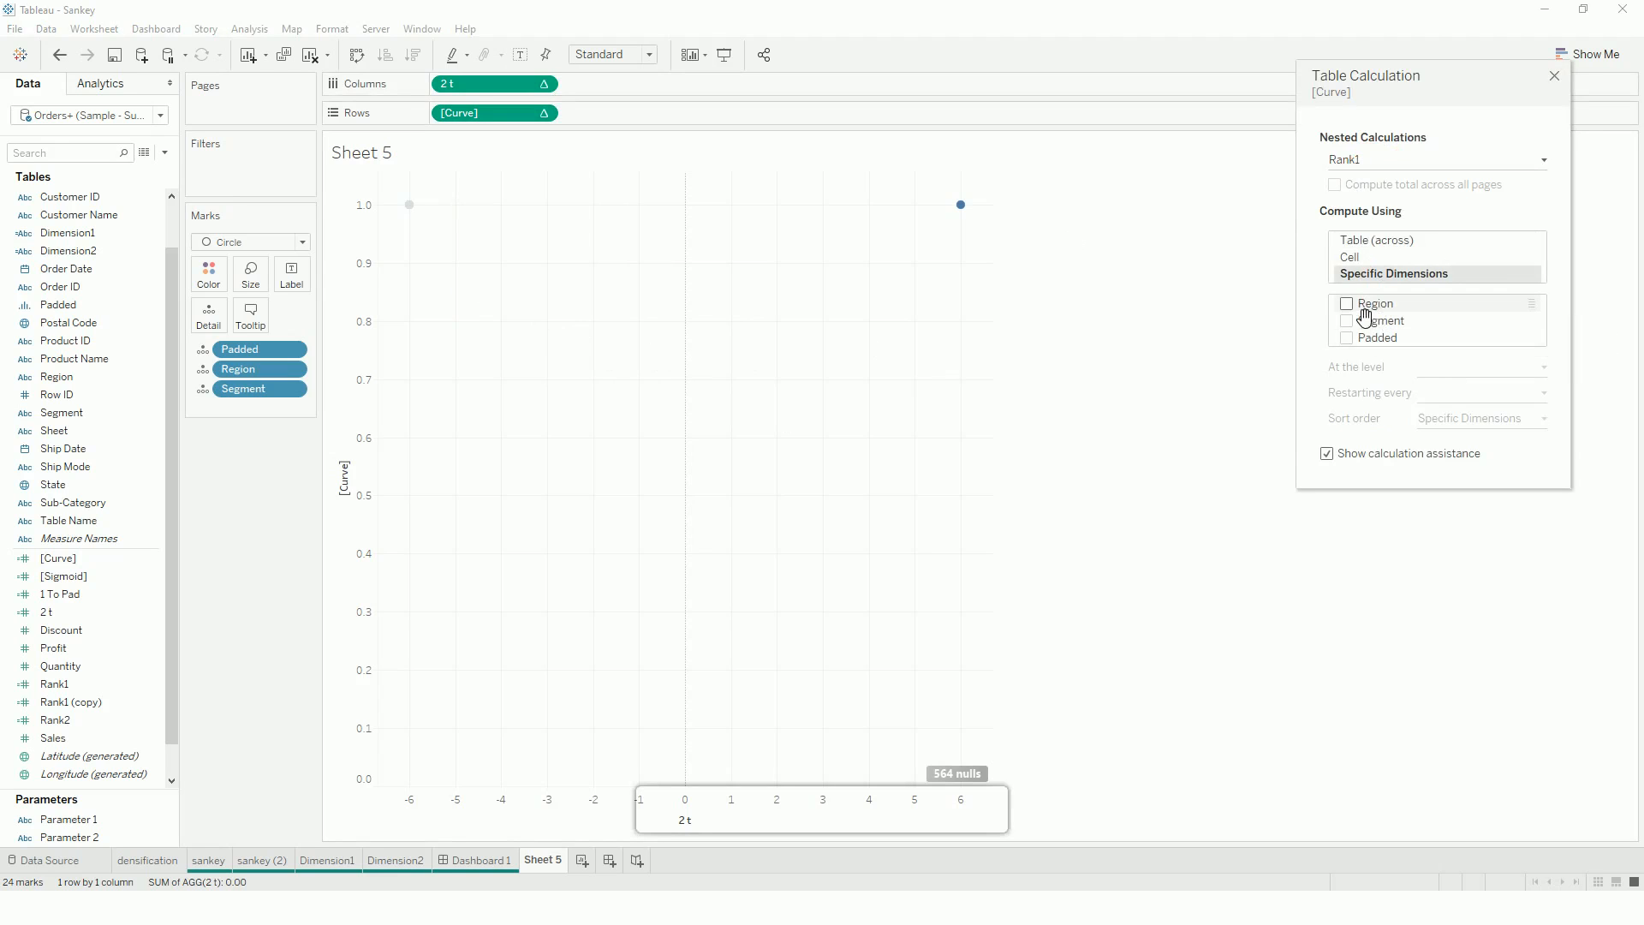
{"action": "left_click", "coordinate": [1359, 341]}
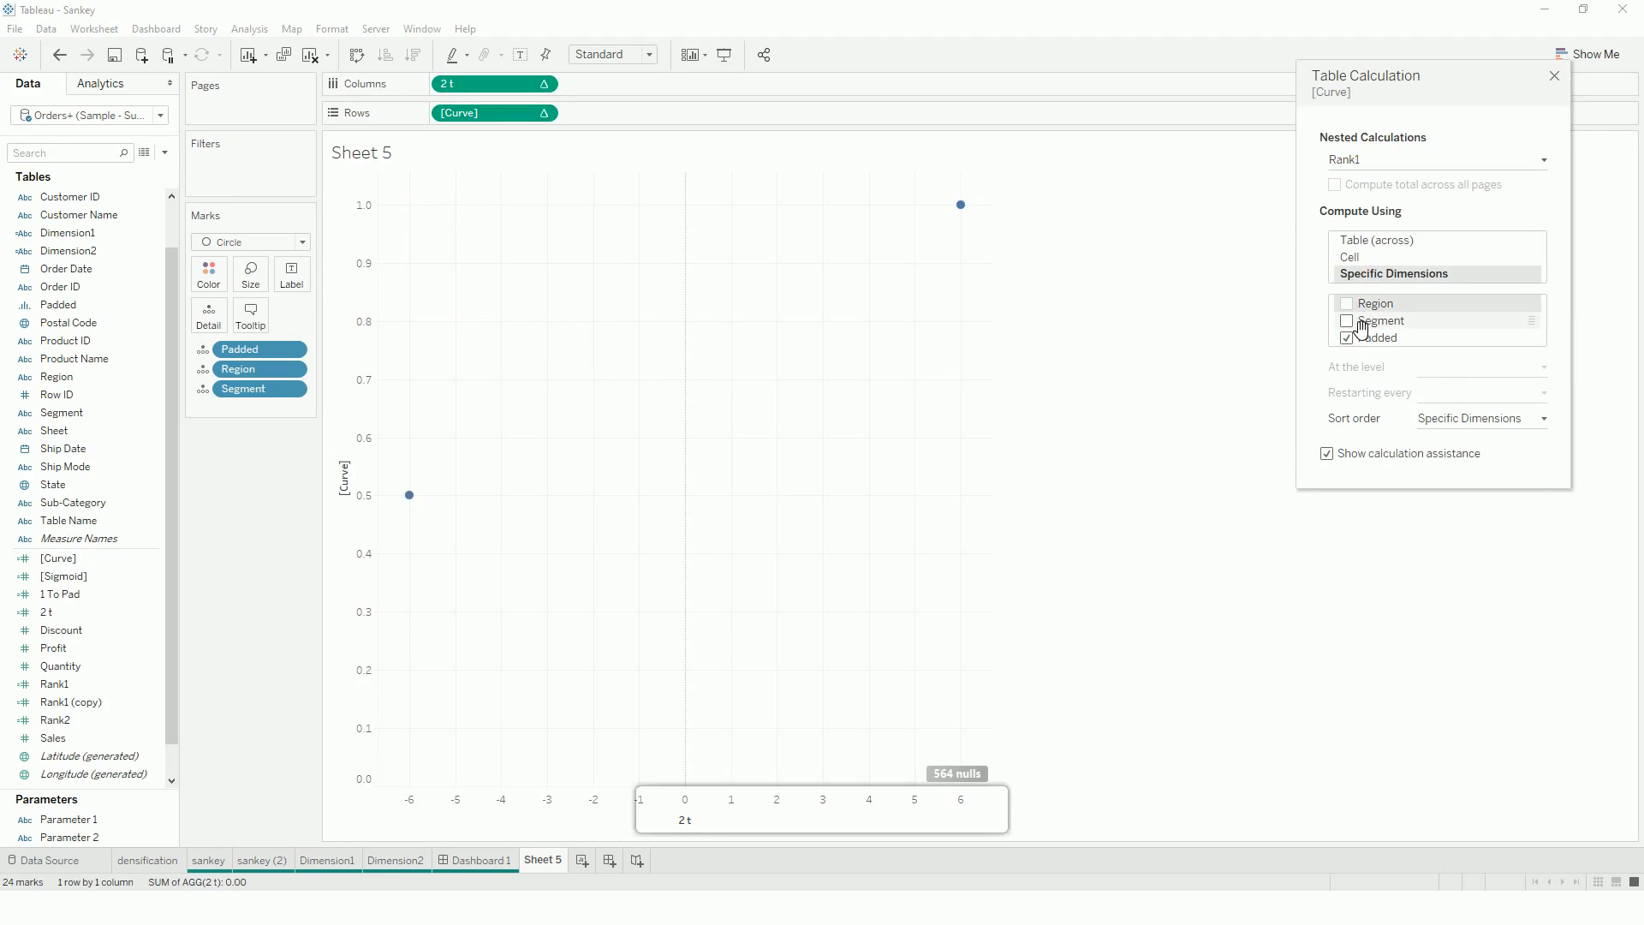
{"action": "left_click", "coordinate": [1347, 303]}
{"action": "left_click", "coordinate": [1347, 320]}
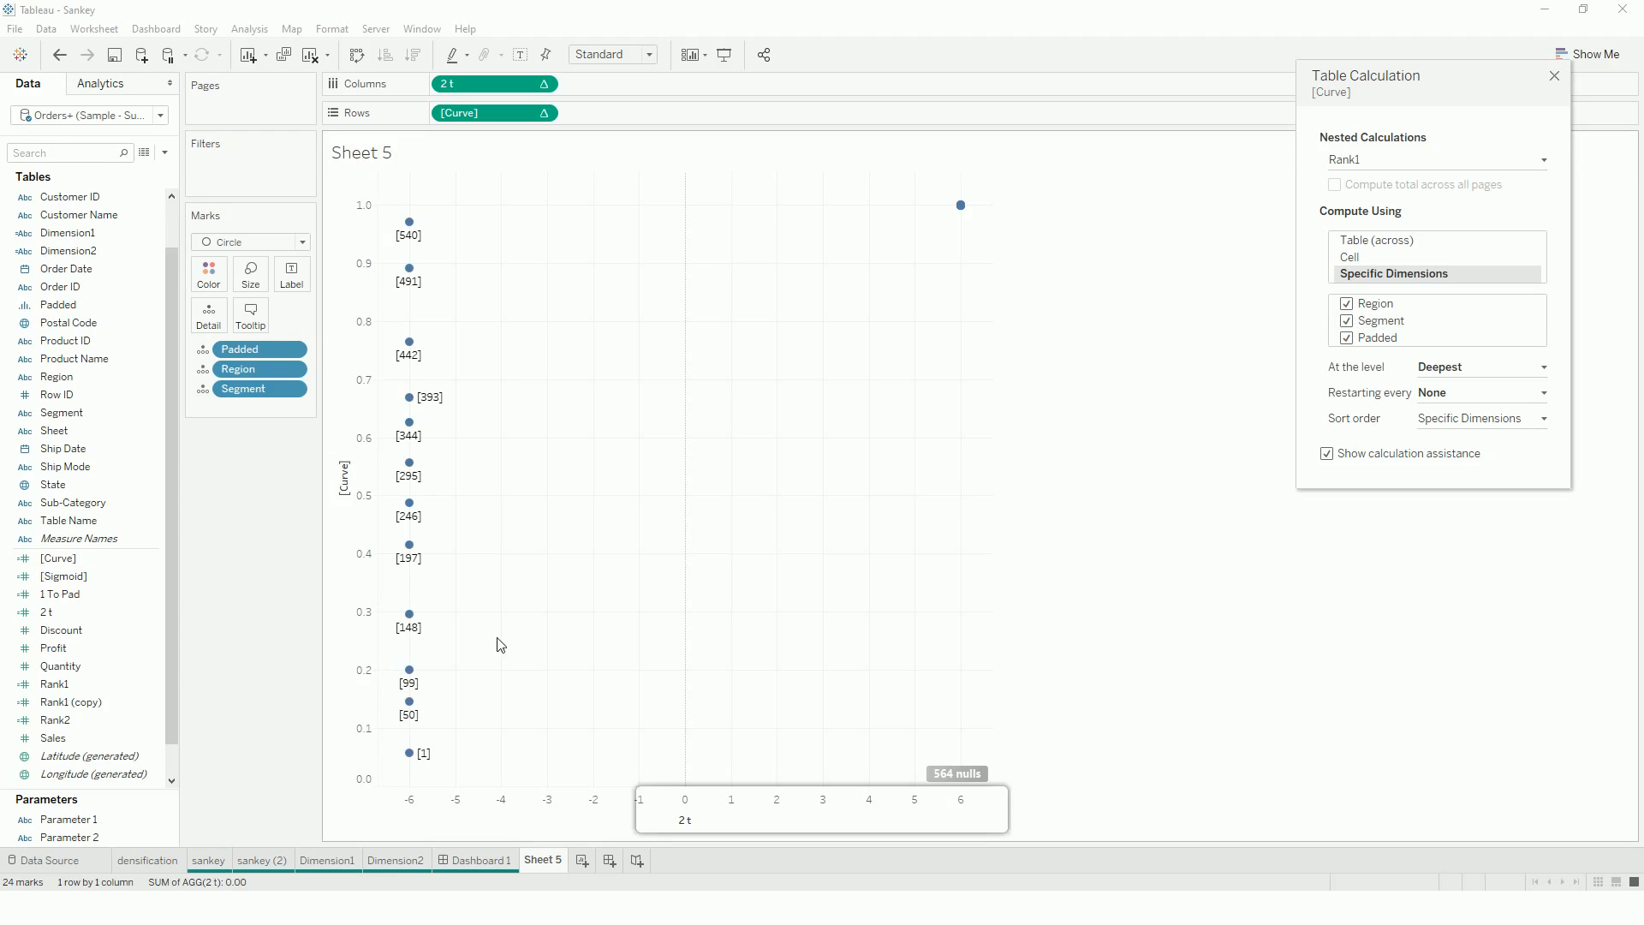
- Compute the nested Rank2 using the specific dimensions Segment, Region and Padded, in that order, and close the table calculation settings
{"action": "left_click", "coordinate": [1340, 160]}
{"action": "left_click", "coordinate": [1351, 192]}
{"action": "left_click", "coordinate": [1374, 274]}
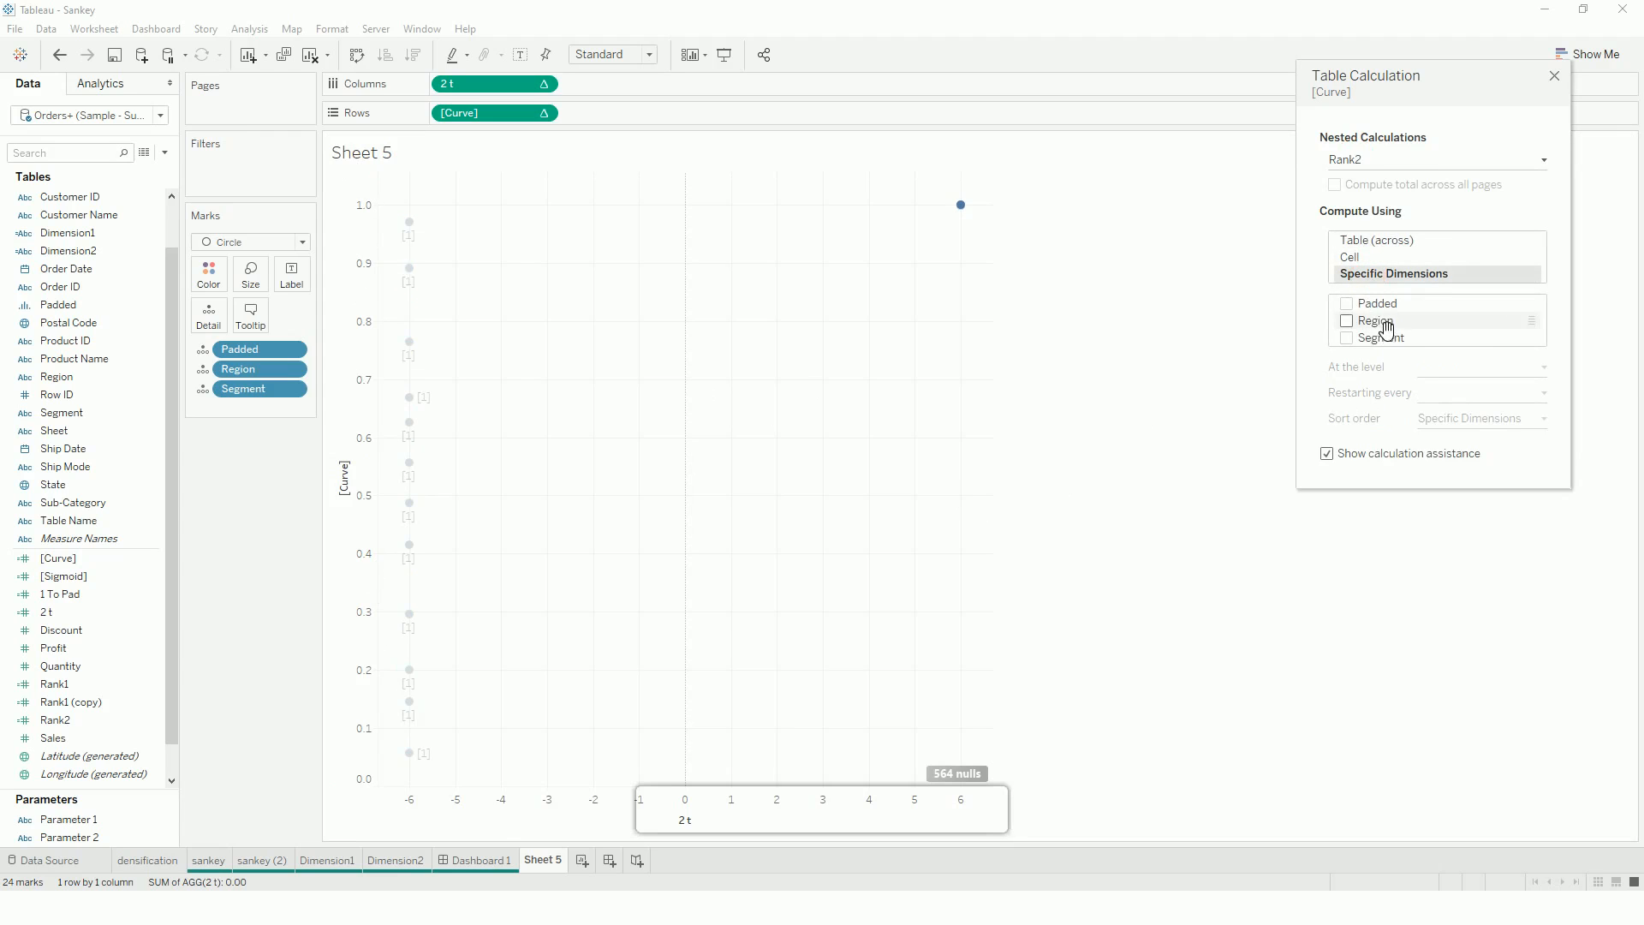
{"action": "left_click_drag", "start_coordinate": [1379, 305], "coordinate": [1362, 352]}
{"action": "left_click", "coordinate": [1347, 338]}
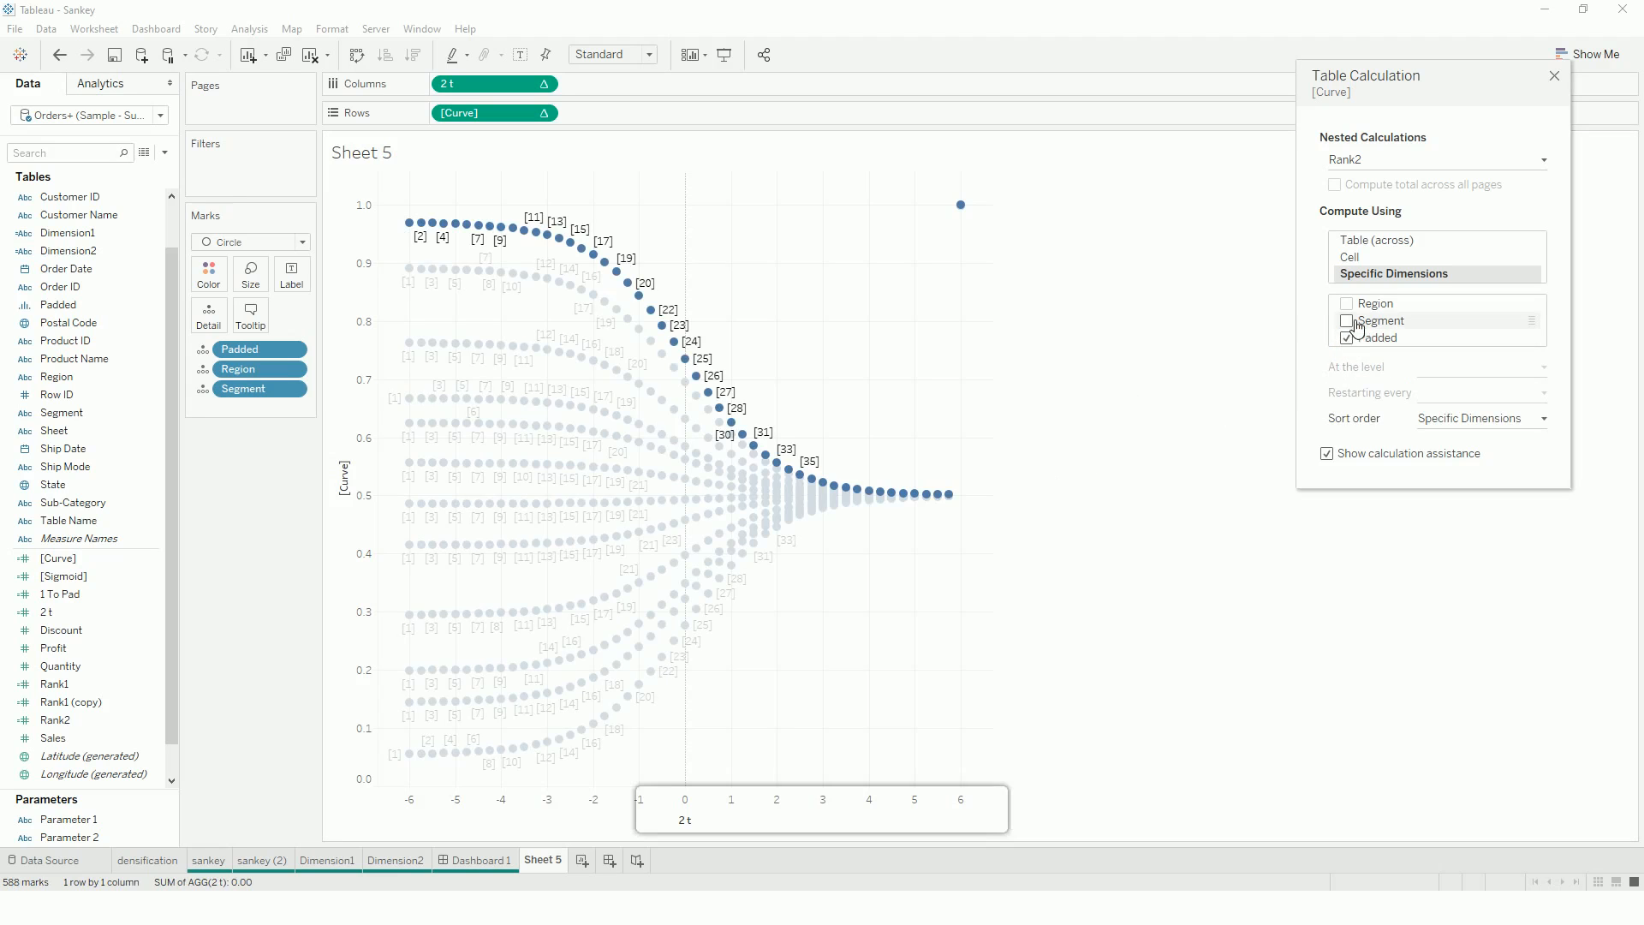
{"action": "left_click_drag", "start_coordinate": [1396, 306], "coordinate": [1456, 332]}
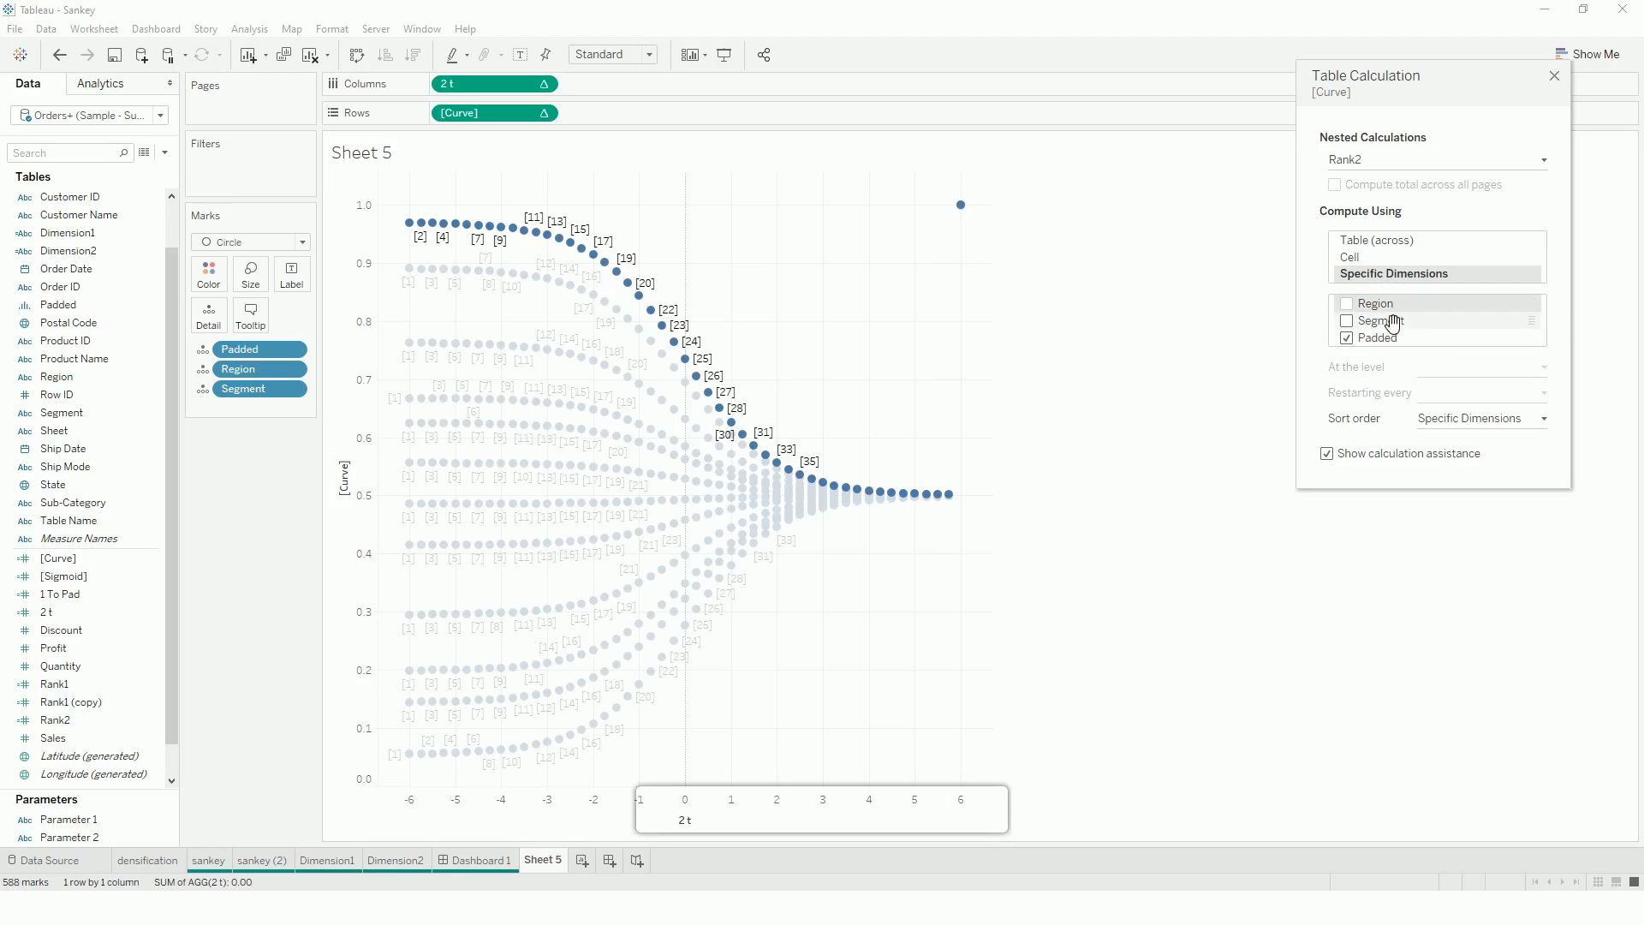
{"action": "left_click", "coordinate": [1348, 306]}
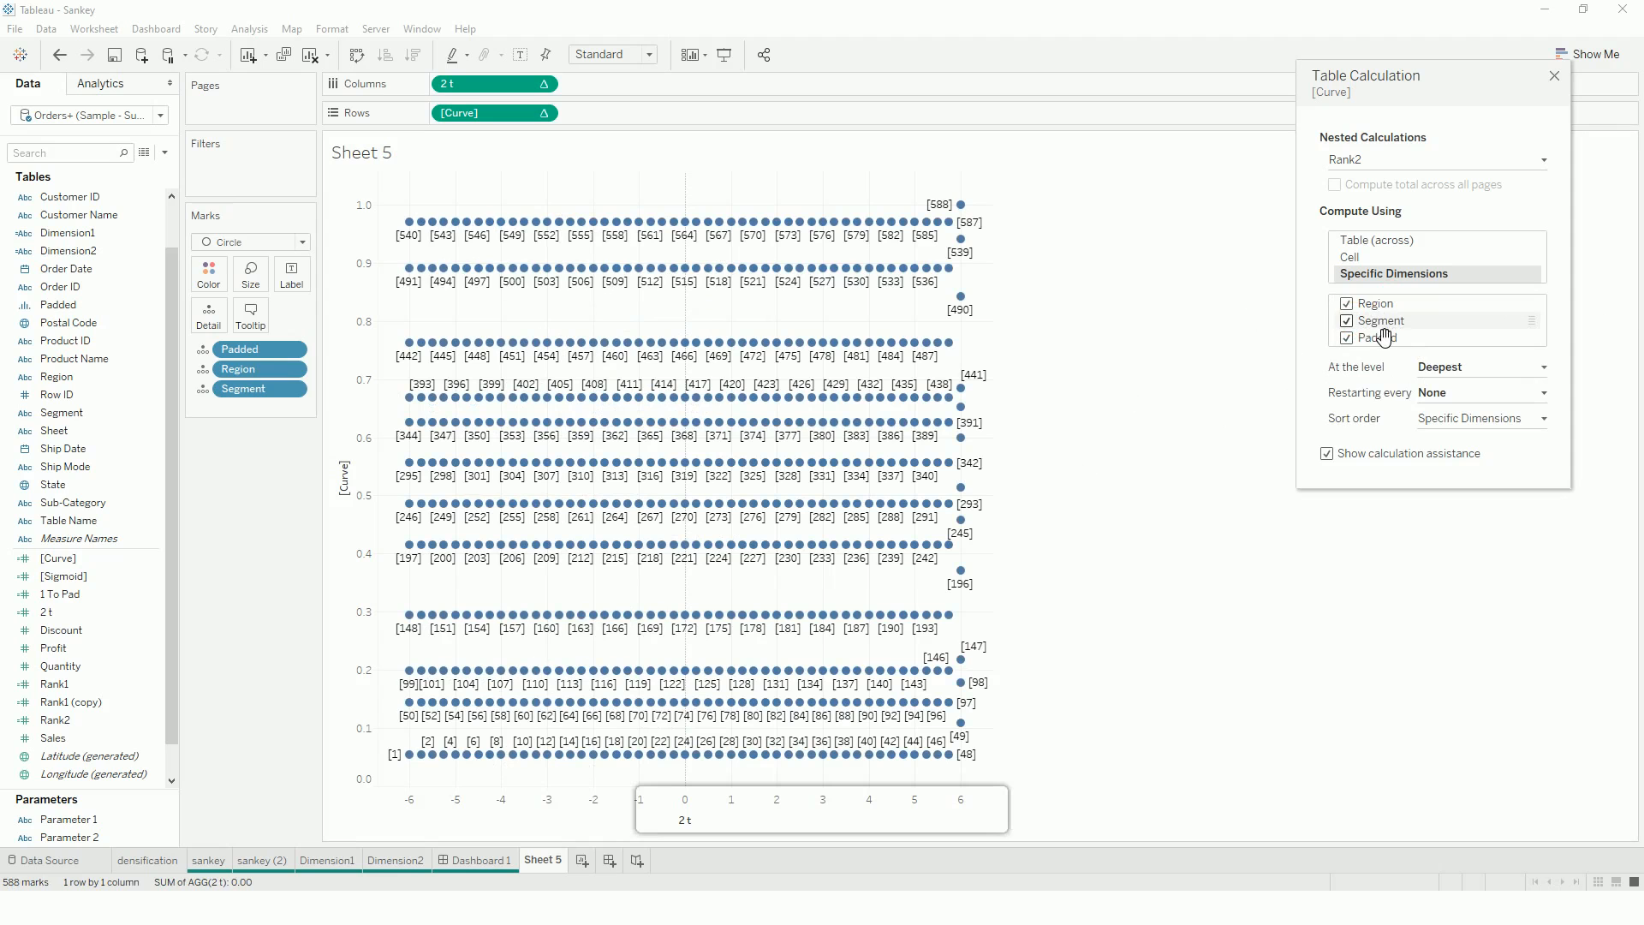
{"action": "left_click_drag", "start_coordinate": [1396, 330], "coordinate": [1451, 305]}
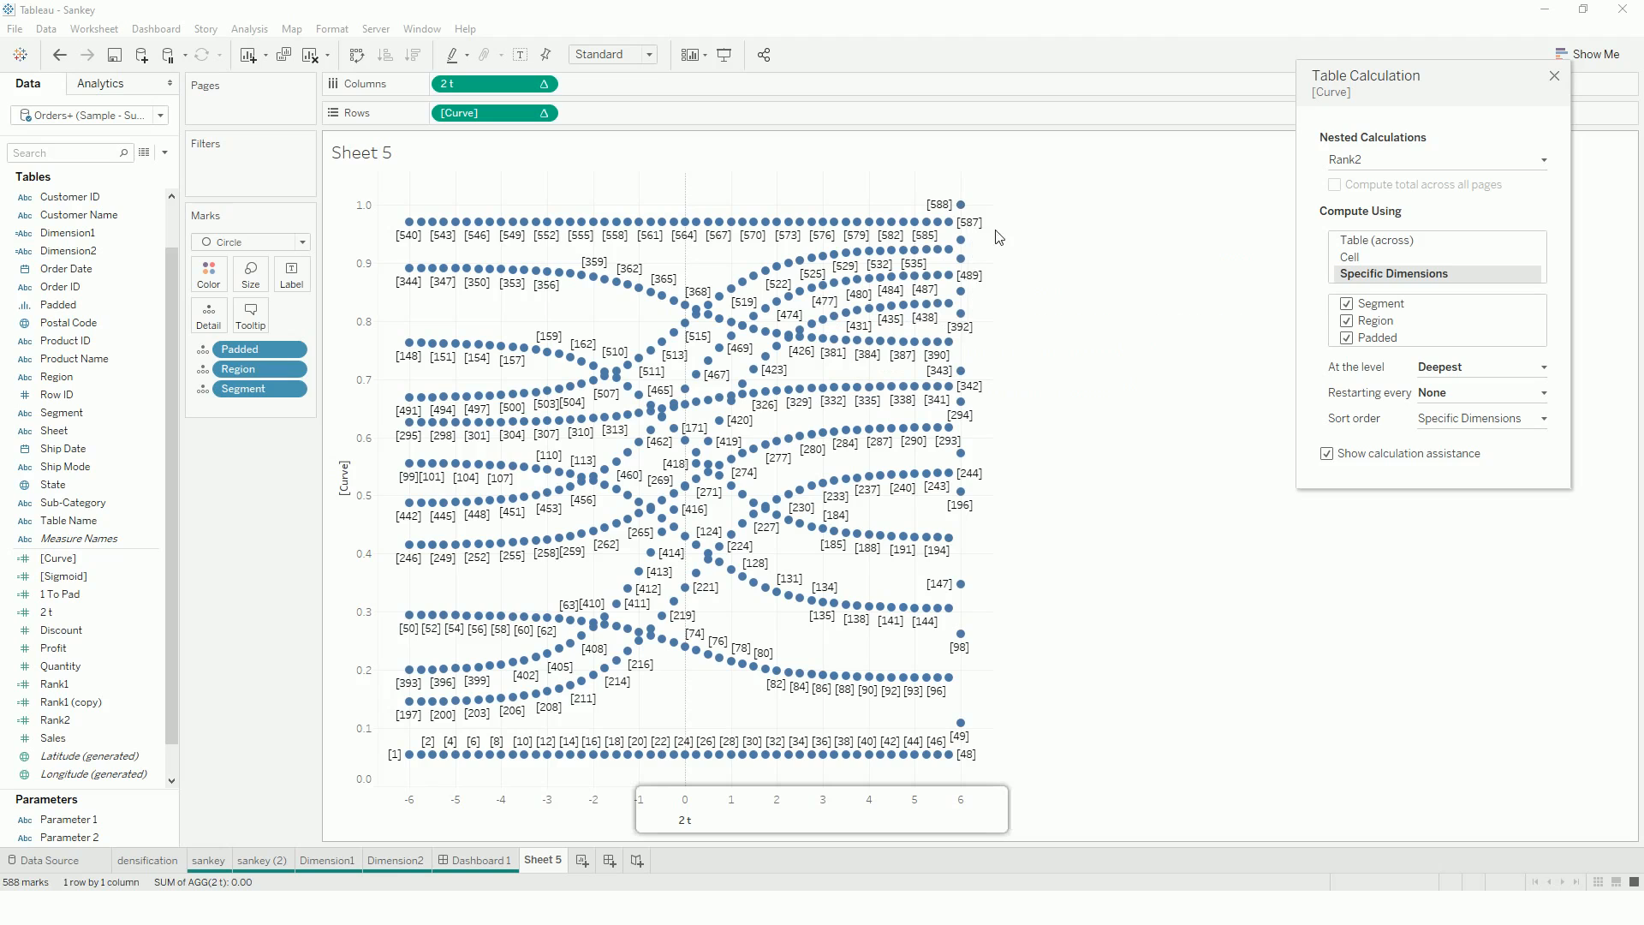
{"action": "left_click", "coordinate": [1555, 77]}
- Set the 2 t axis to a fixed range from -5 to 5
{"action": "right_click", "coordinate": [521, 803]}
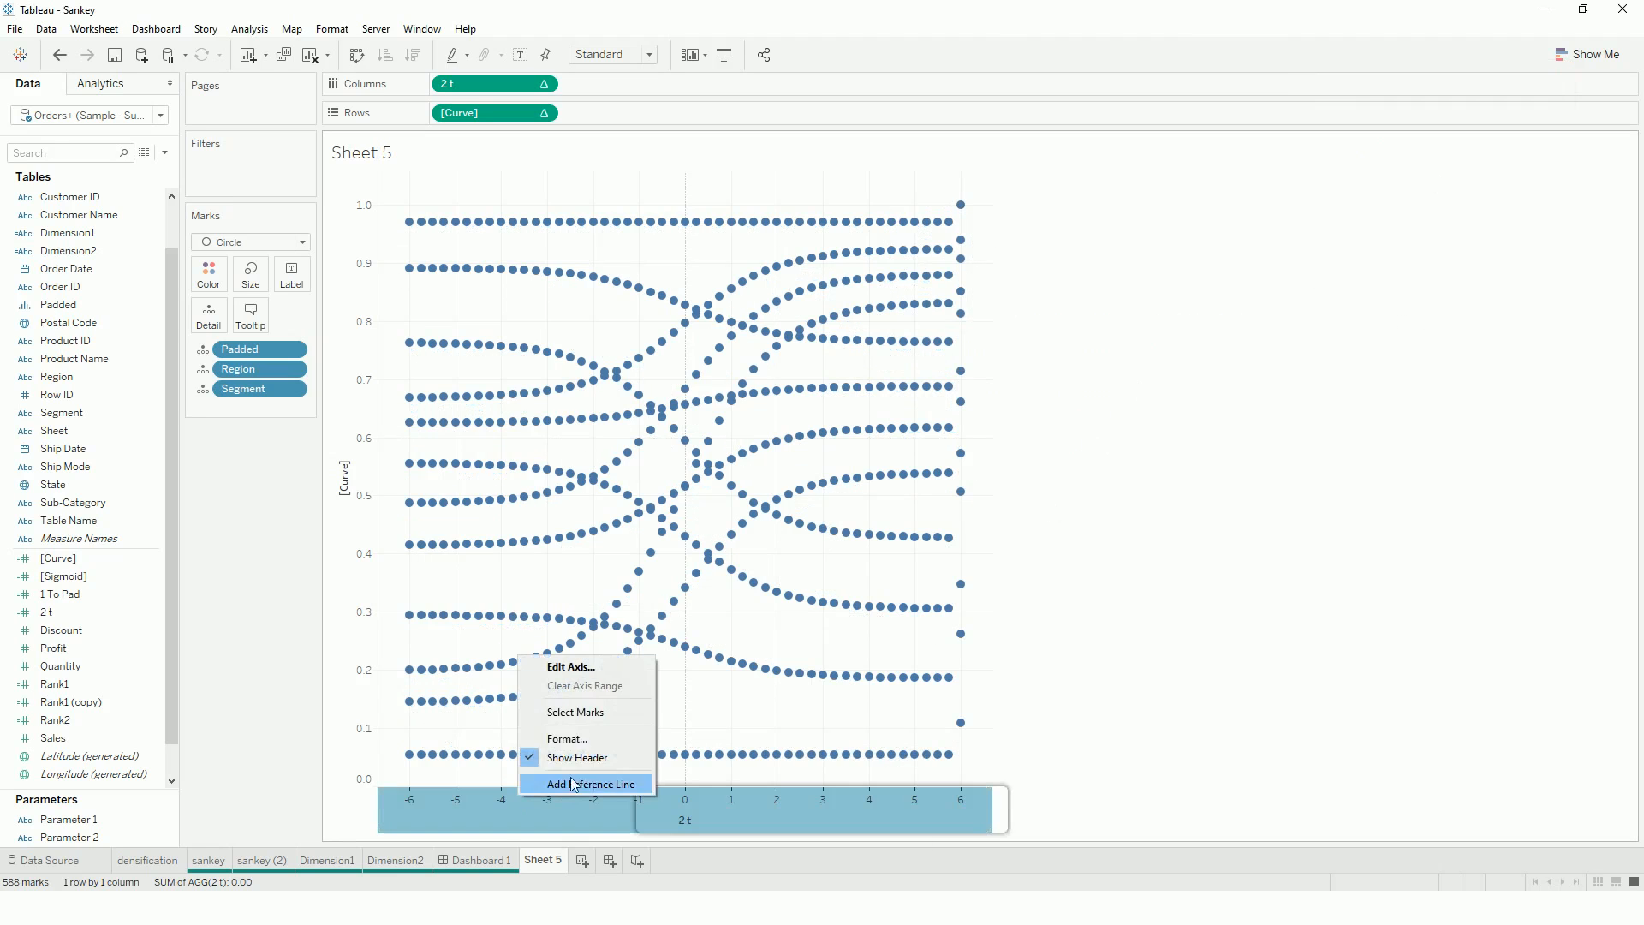
{"action": "left_click", "coordinate": [591, 672]}
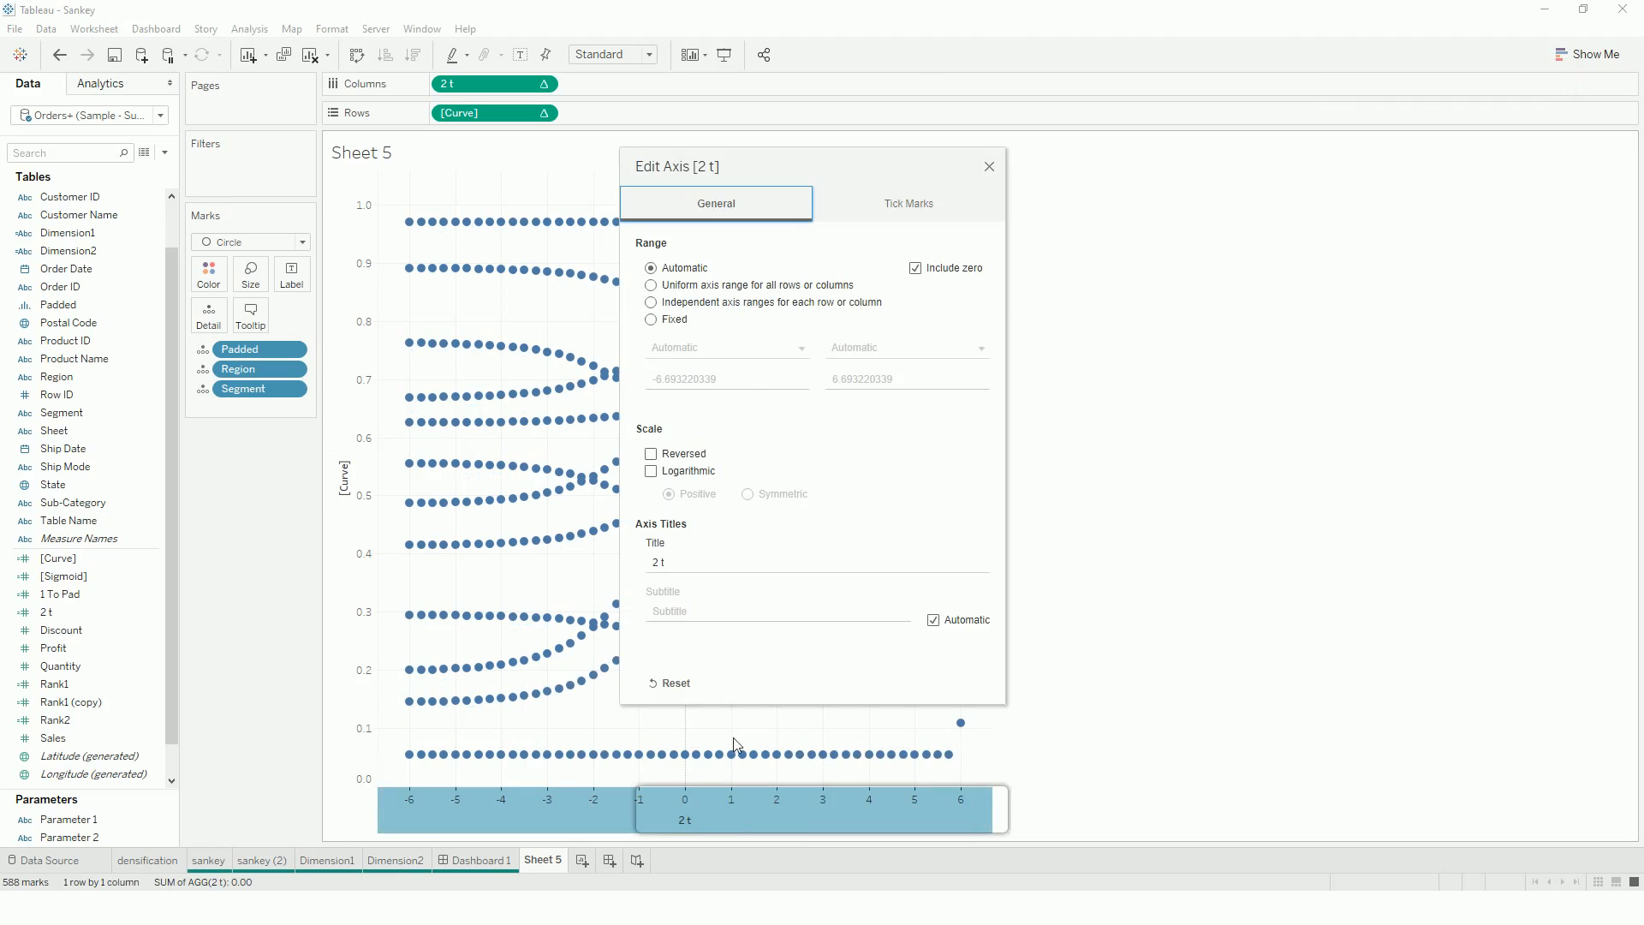
{"action": "left_click", "coordinate": [676, 320]}
{"action": "left_click_drag", "start_coordinate": [723, 379], "coordinate": [590, 387]}
{"action": "type", "text": "-5"}
{"action": "left_click", "coordinate": [910, 381]}
{"action": "type", "text": "5"}
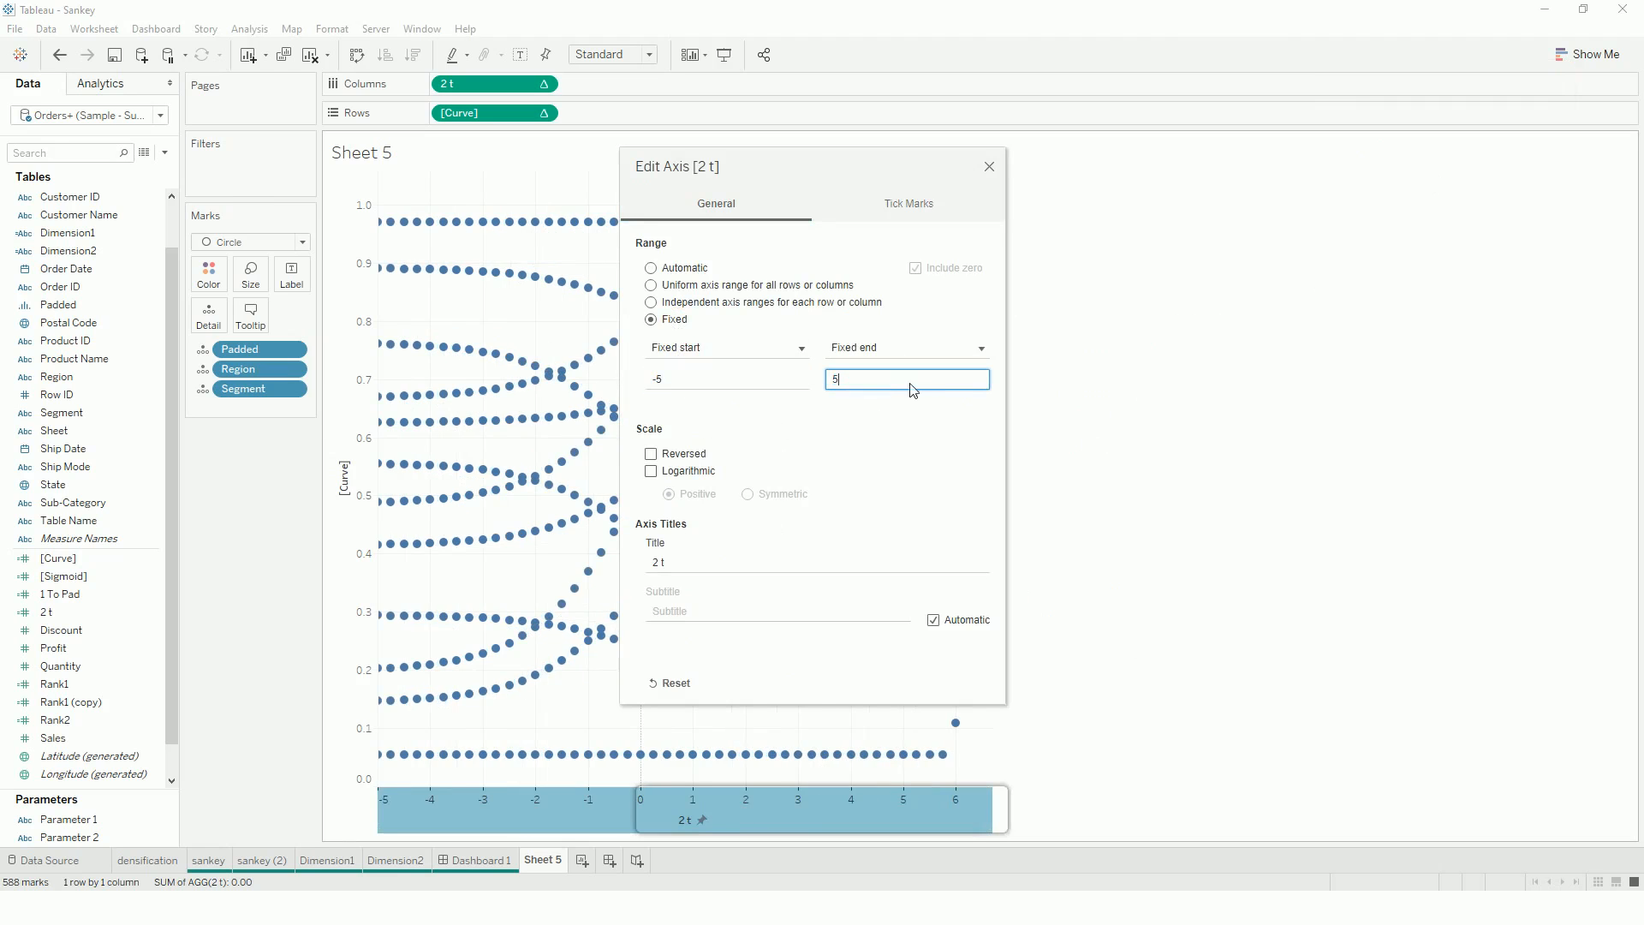
{"action": "left_click", "coordinate": [990, 167]}
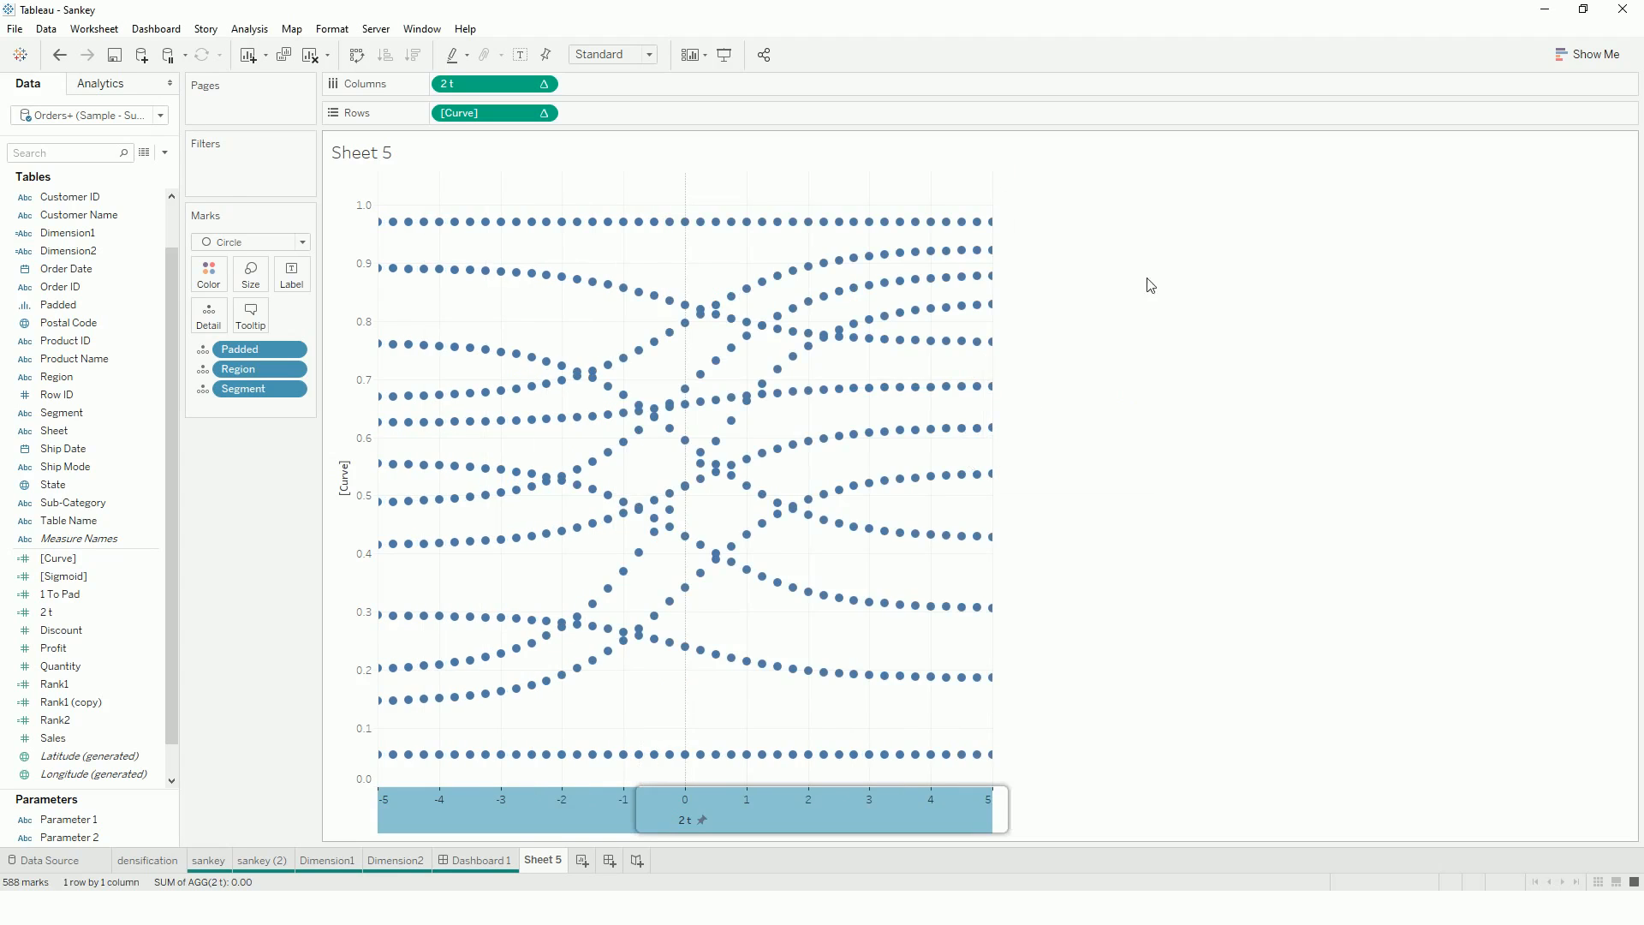
- Change the mark type to Line and use Padded as the line path
{"action": "left_click", "coordinate": [254, 243]}
{"action": "left_click", "coordinate": [225, 302]}
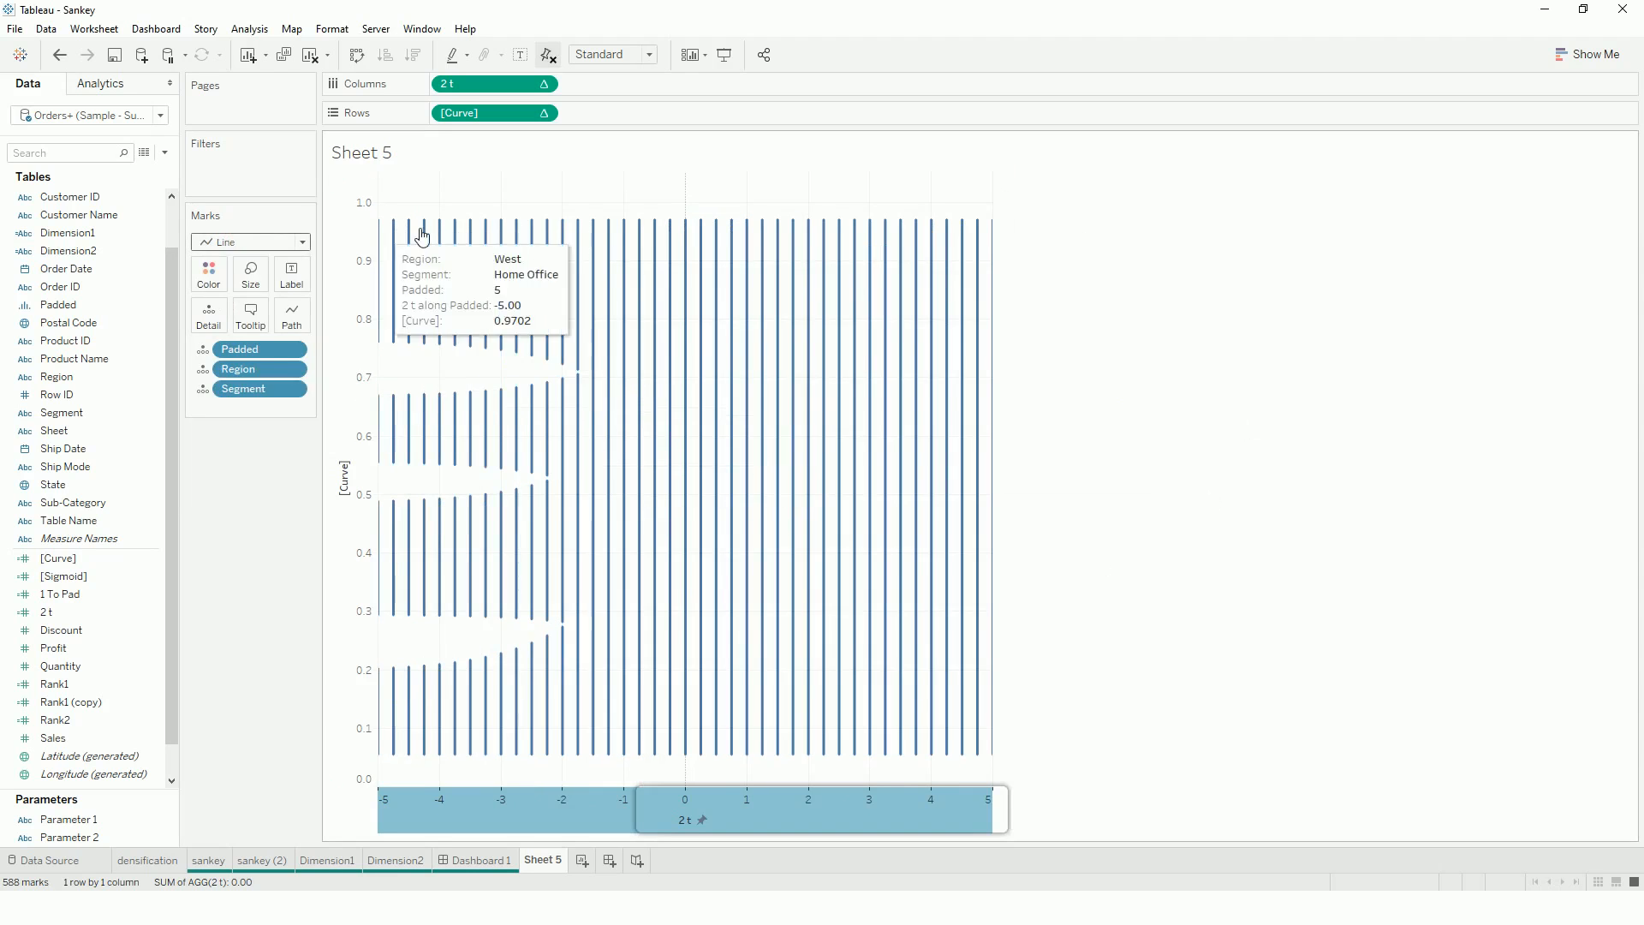
{"action": "left_click_drag", "start_coordinate": [246, 348], "coordinate": [296, 317]}
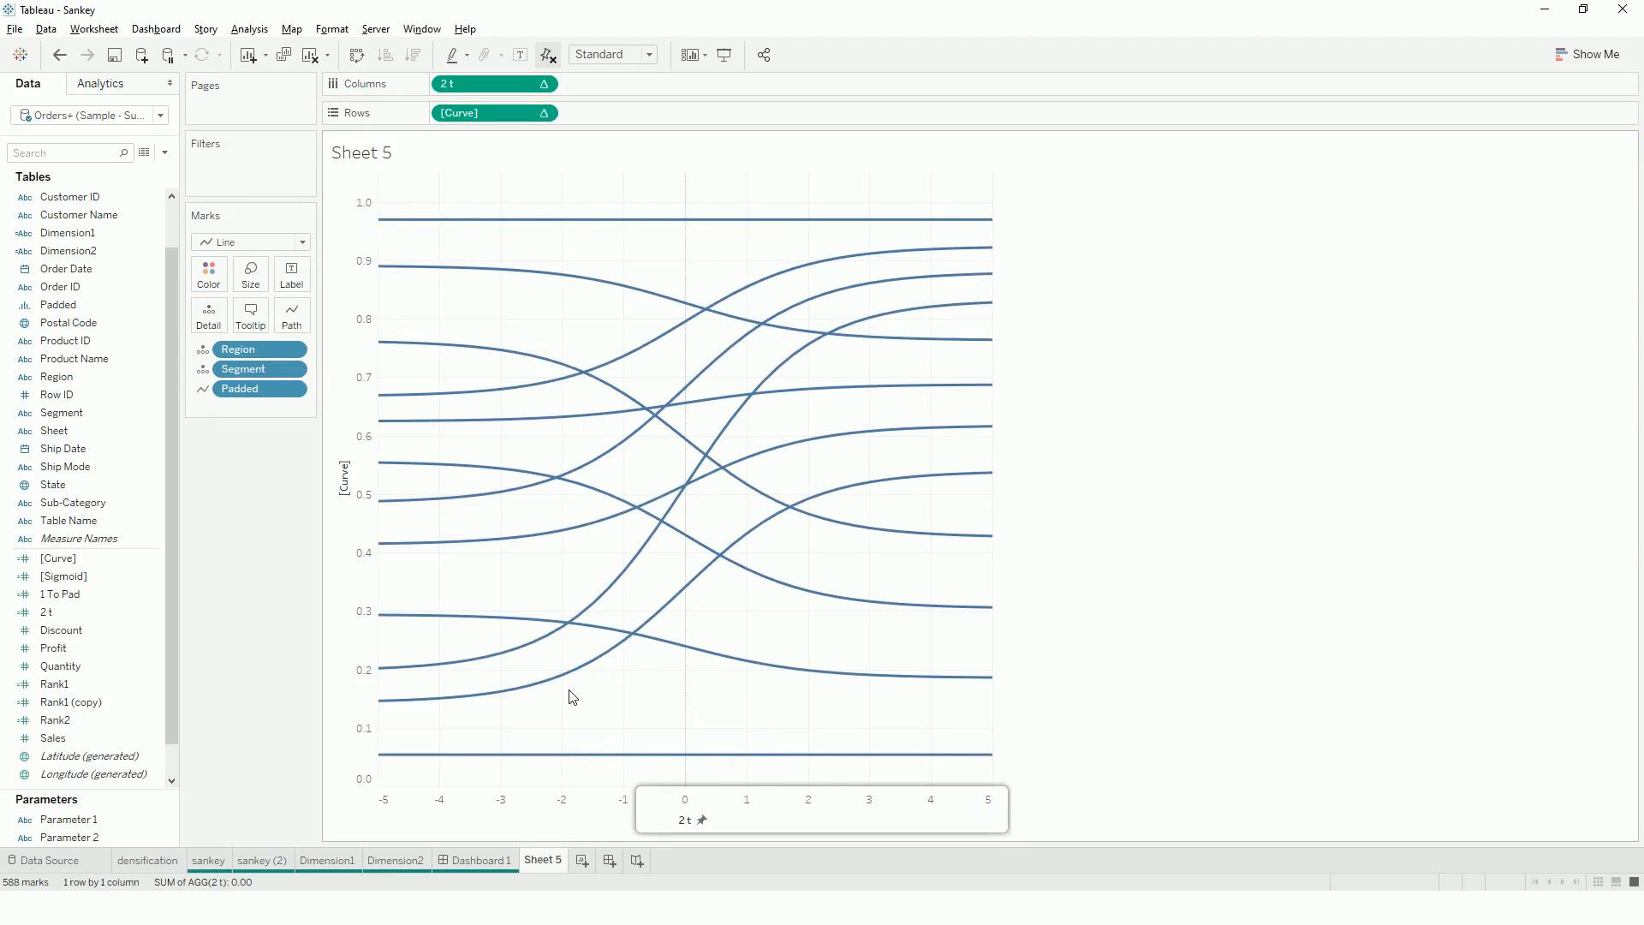
- Add an ad hoc calculation RUNNING_SUM(sum(sales)) to the marks
{"action": "double_click", "coordinate": [245, 409]}
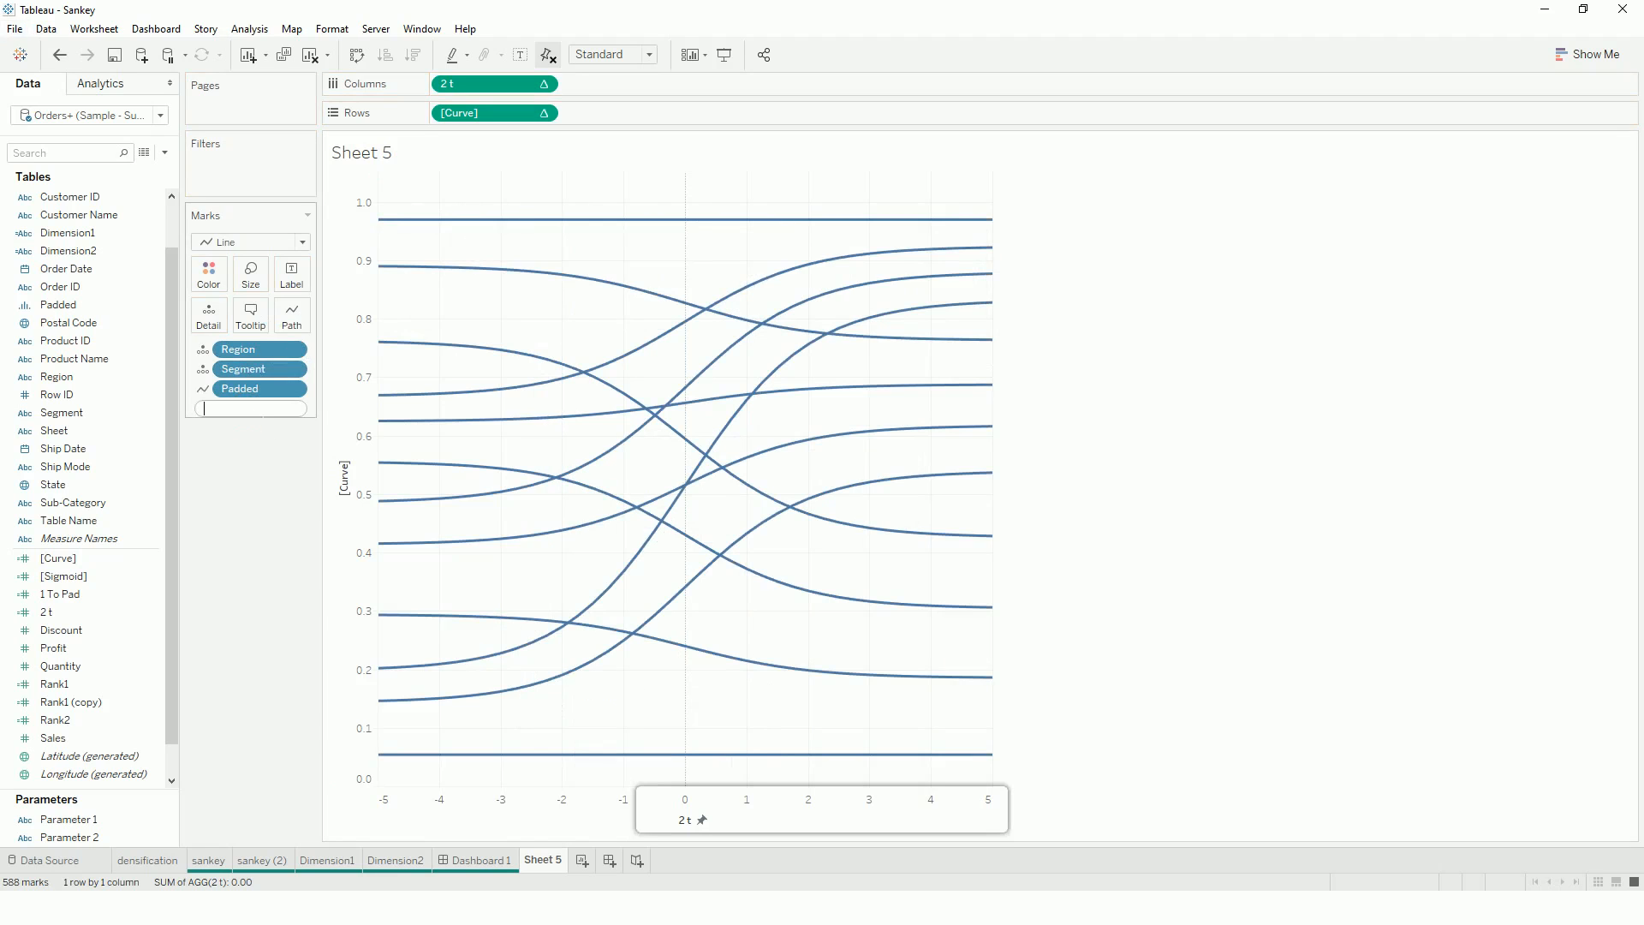
{"action": "type", "text": "runnin"}
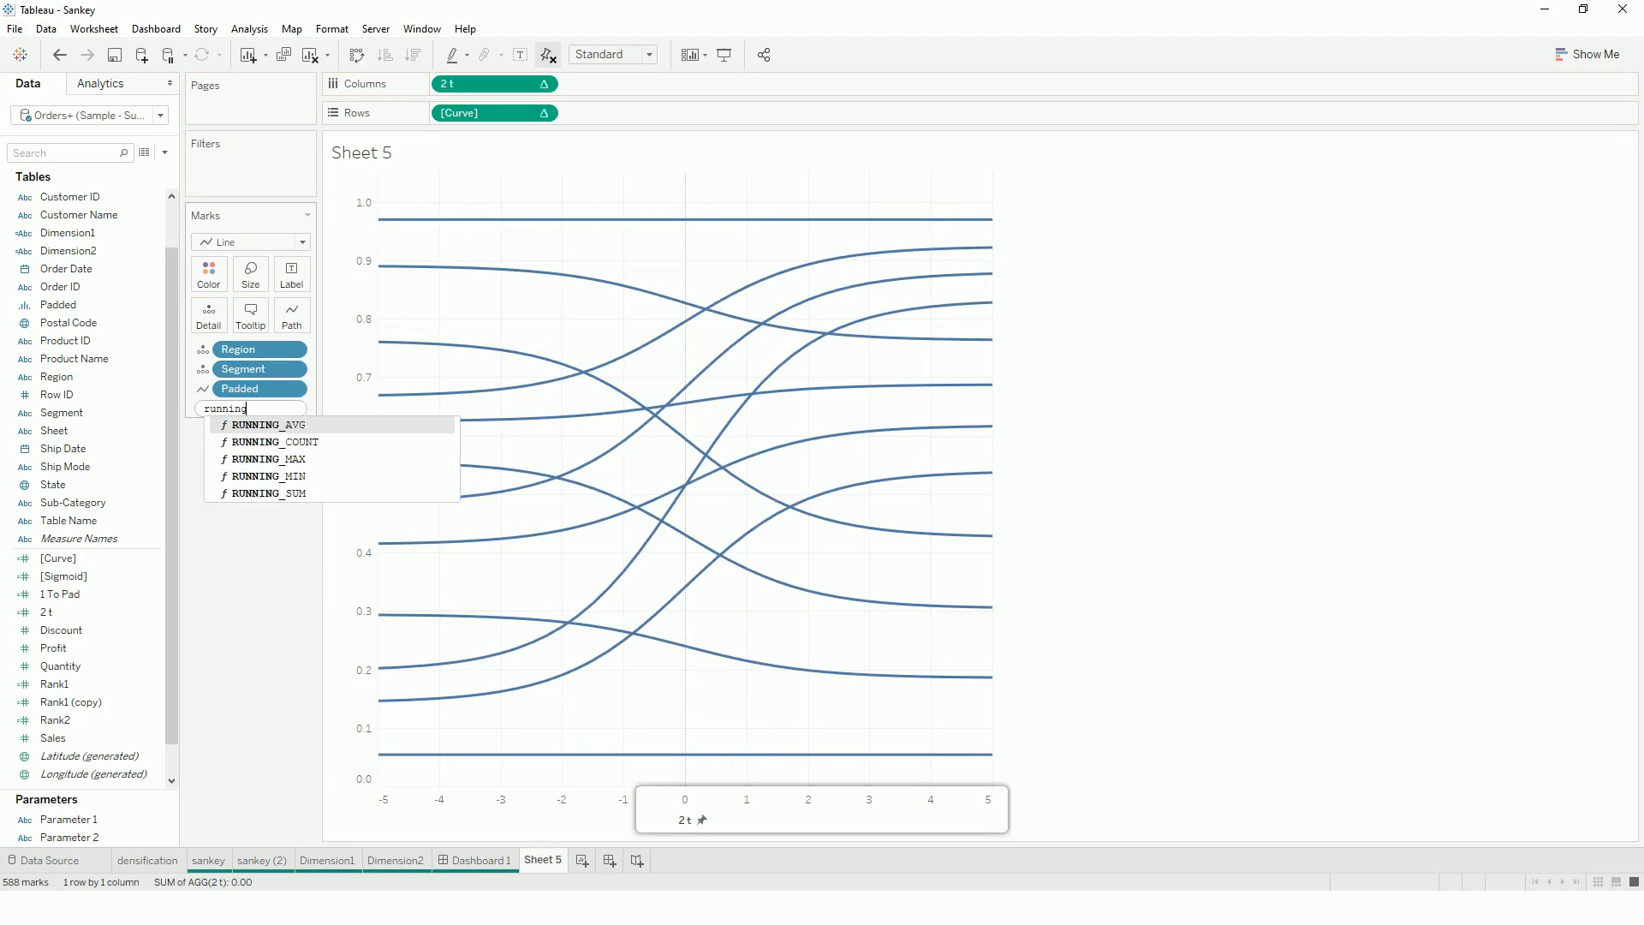
{"action": "type", "text": "g"}
{"action": "key", "text": "Down"}
{"action": "key", "text": "Down"}
{"action": "key", "text": "Down"}
{"action": "key", "text": "Down"}
{"action": "key", "text": "Return"}
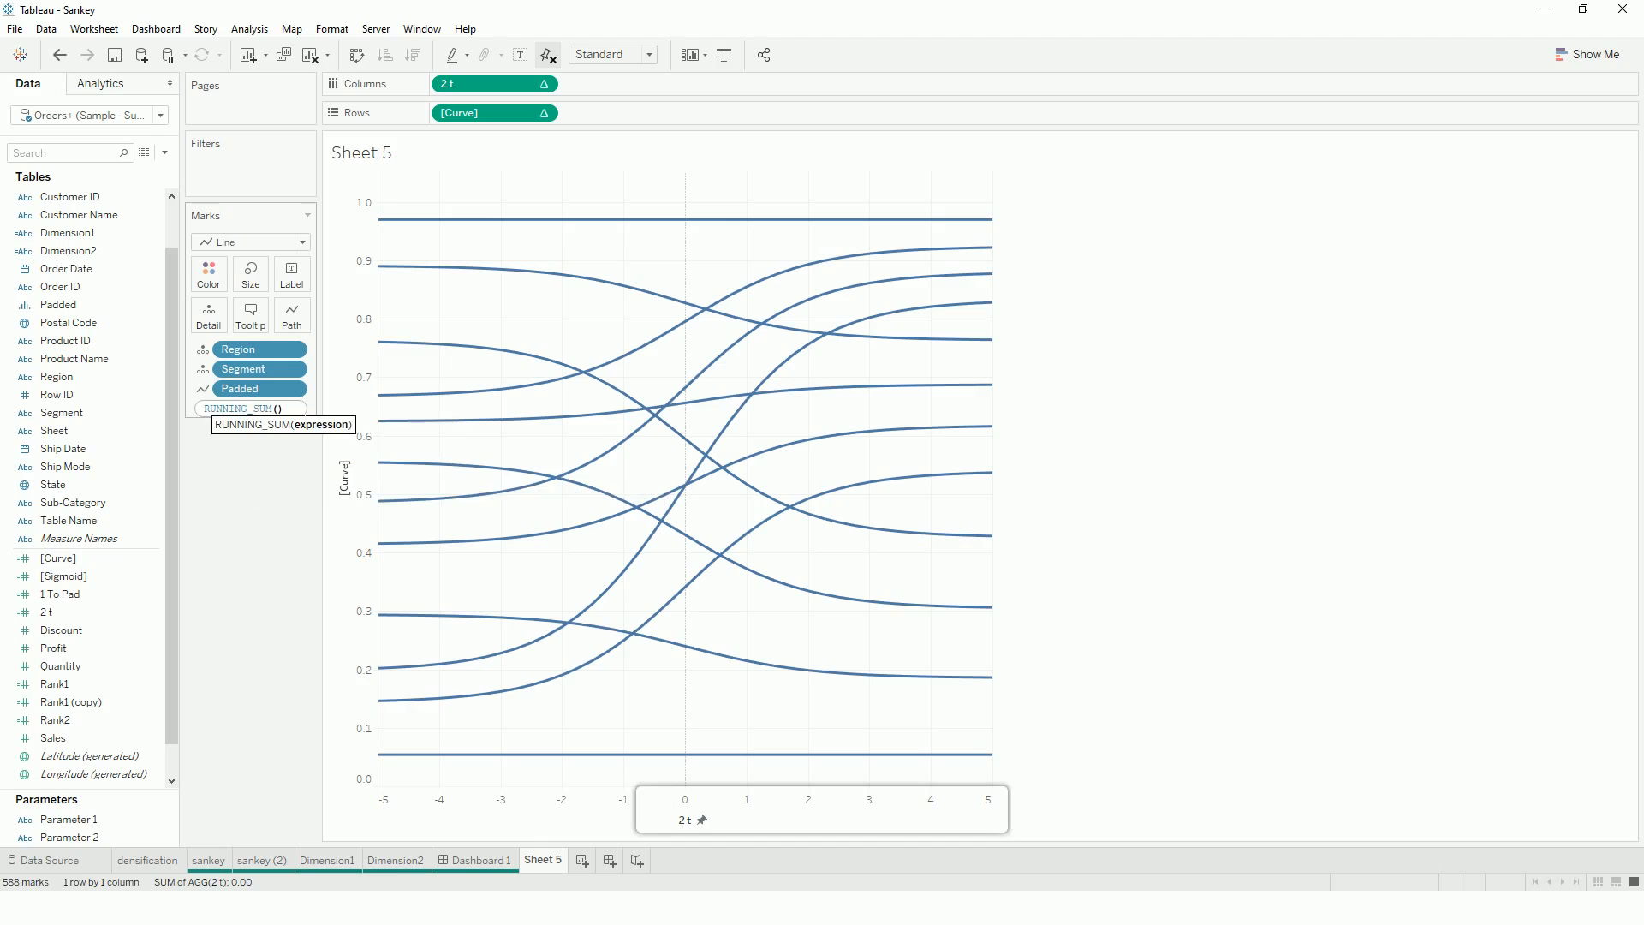
{"action": "type", "text": "sum(sal"}
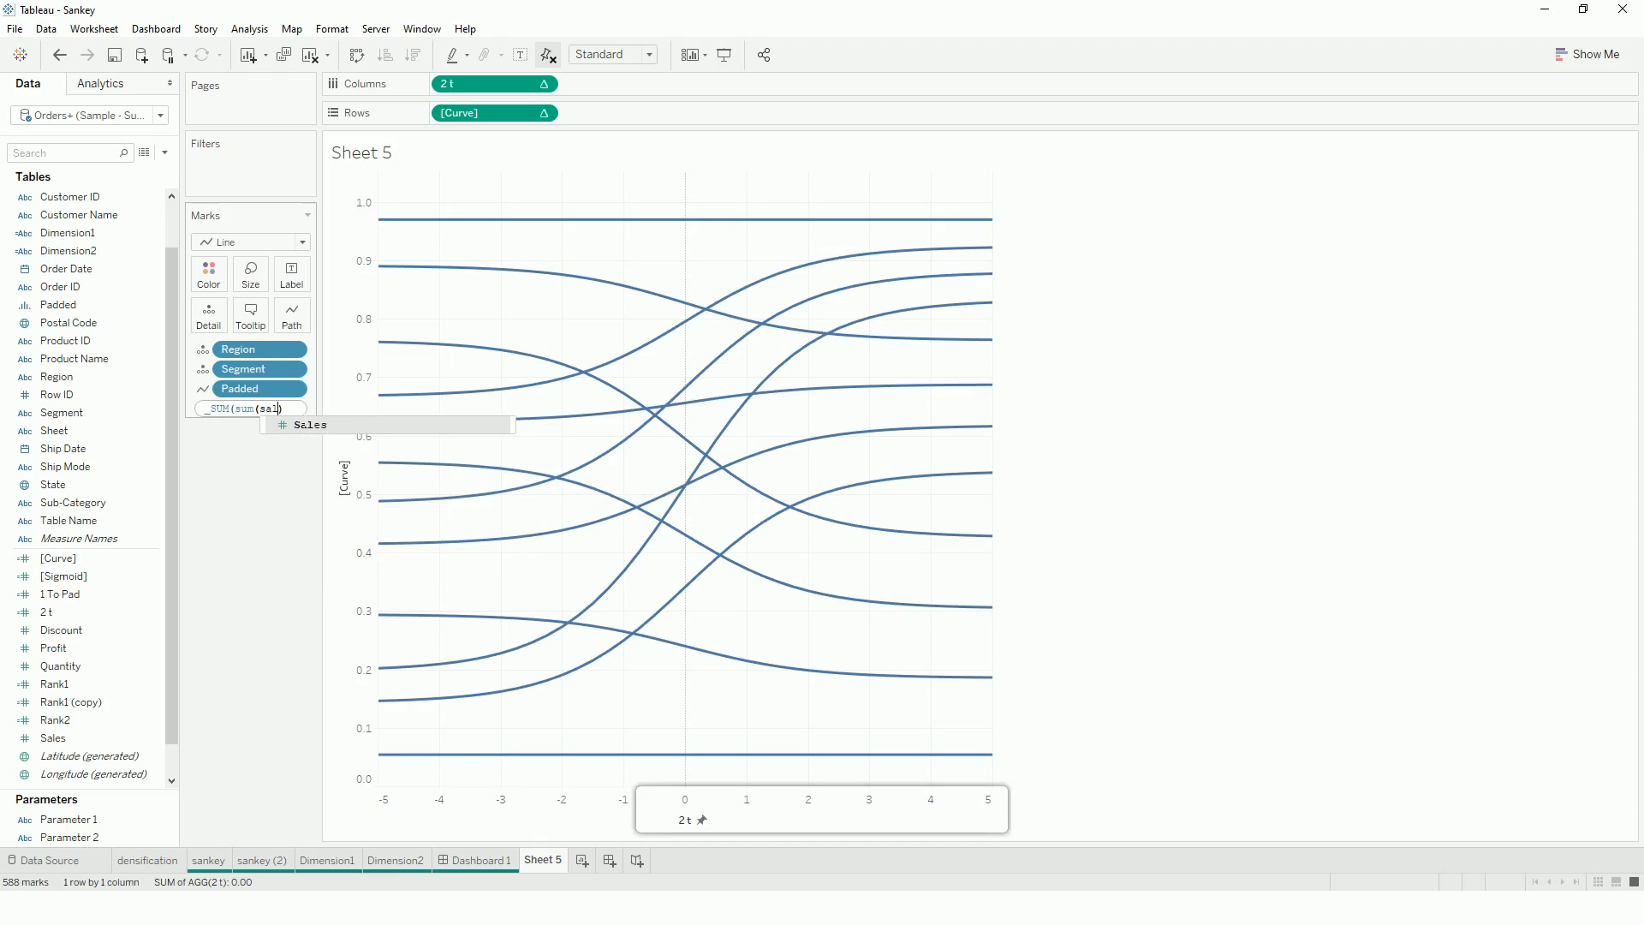
{"action": "type", "text": "es)"}
{"action": "left_click", "coordinate": [292, 485]}
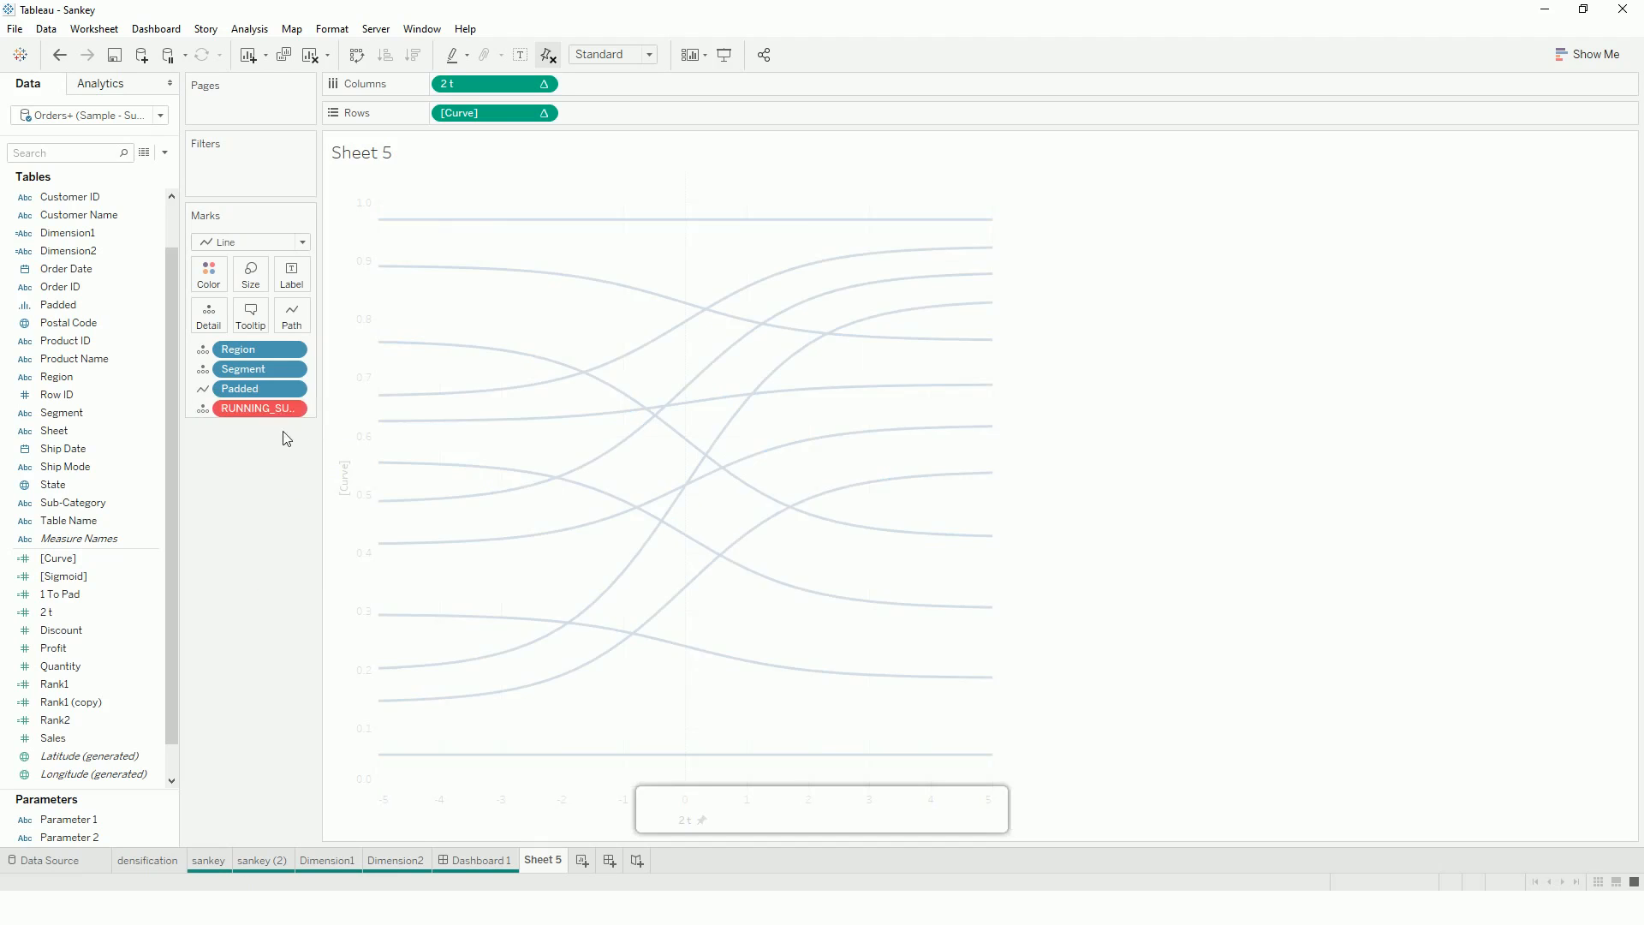
- Correct the field reference in the ad hoc running-sum calculation to [Sales]
{"action": "double_click", "coordinate": [268, 410]}
{"action": "double_click", "coordinate": [234, 410]}
{"action": "type", "text": "sa"}
{"action": "left_click", "coordinate": [295, 426]}
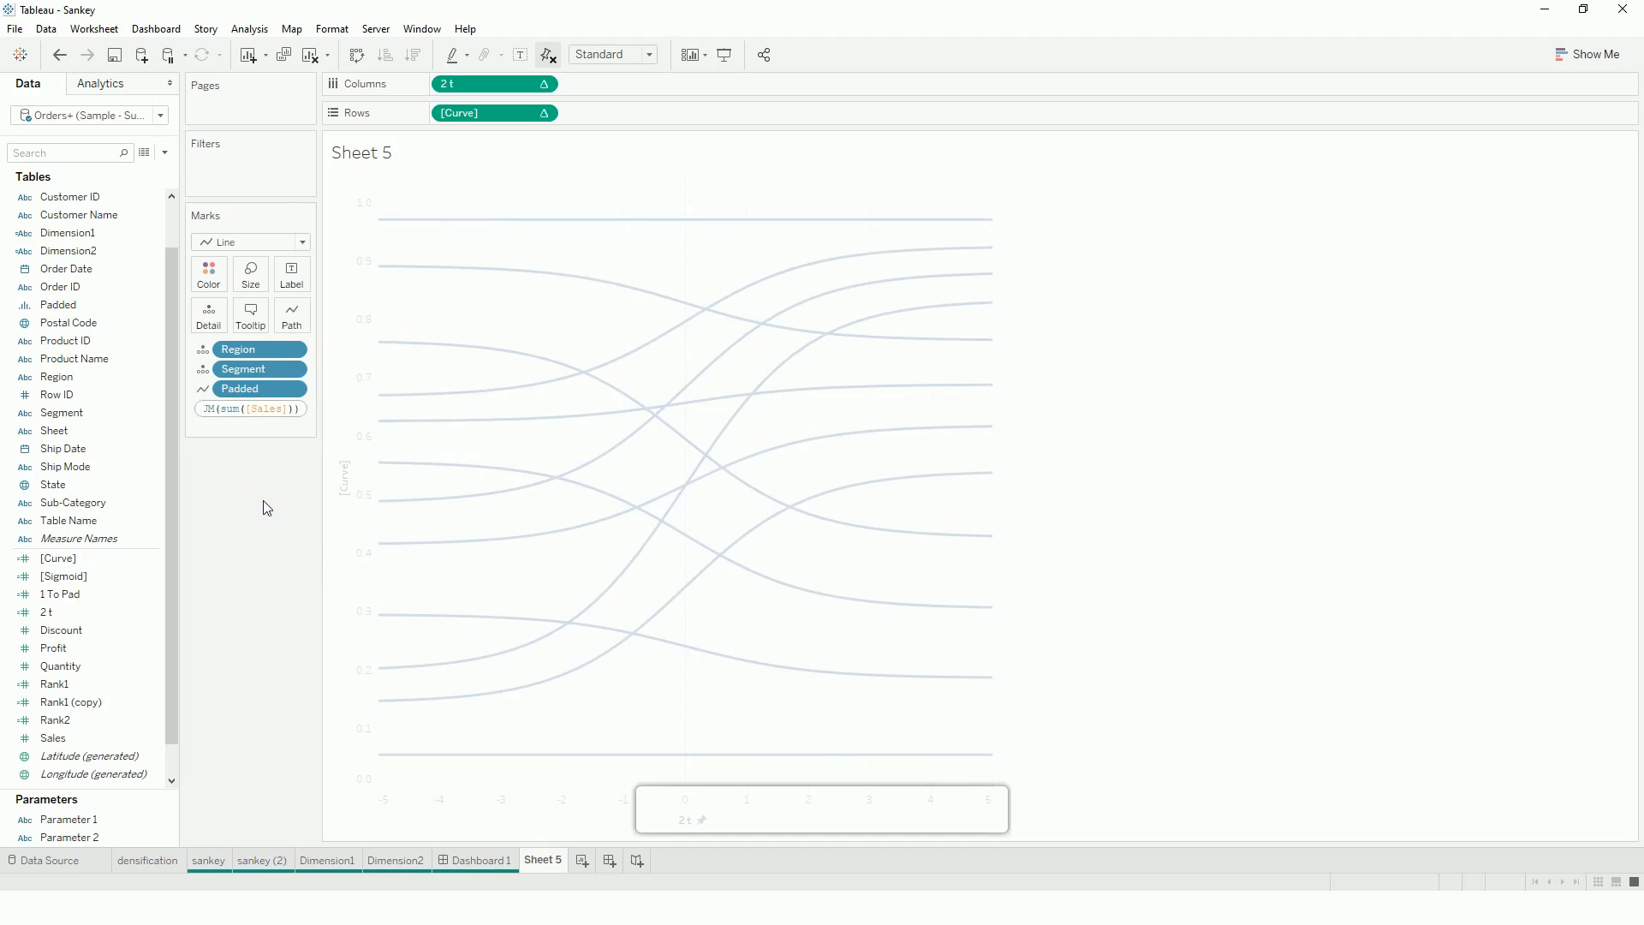
{"action": "key", "text": "Return"}
- Compute the running sum of sales using Padded
{"action": "right_click", "coordinate": [246, 416]}
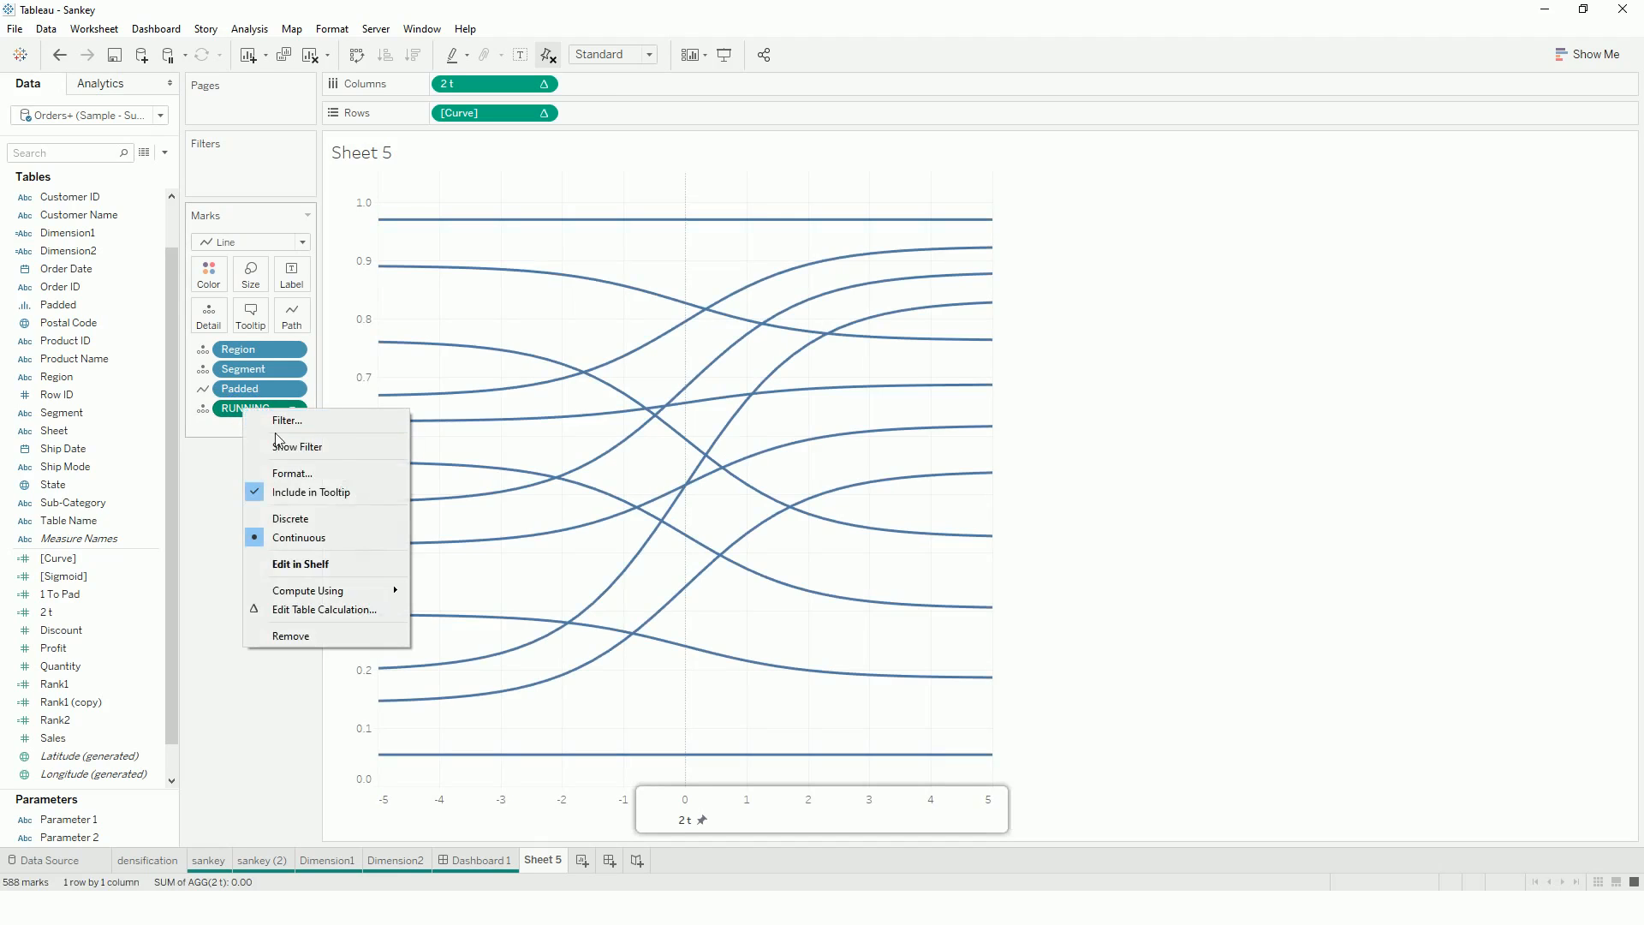
{"action": "mouse_move", "coordinate": [369, 591]}
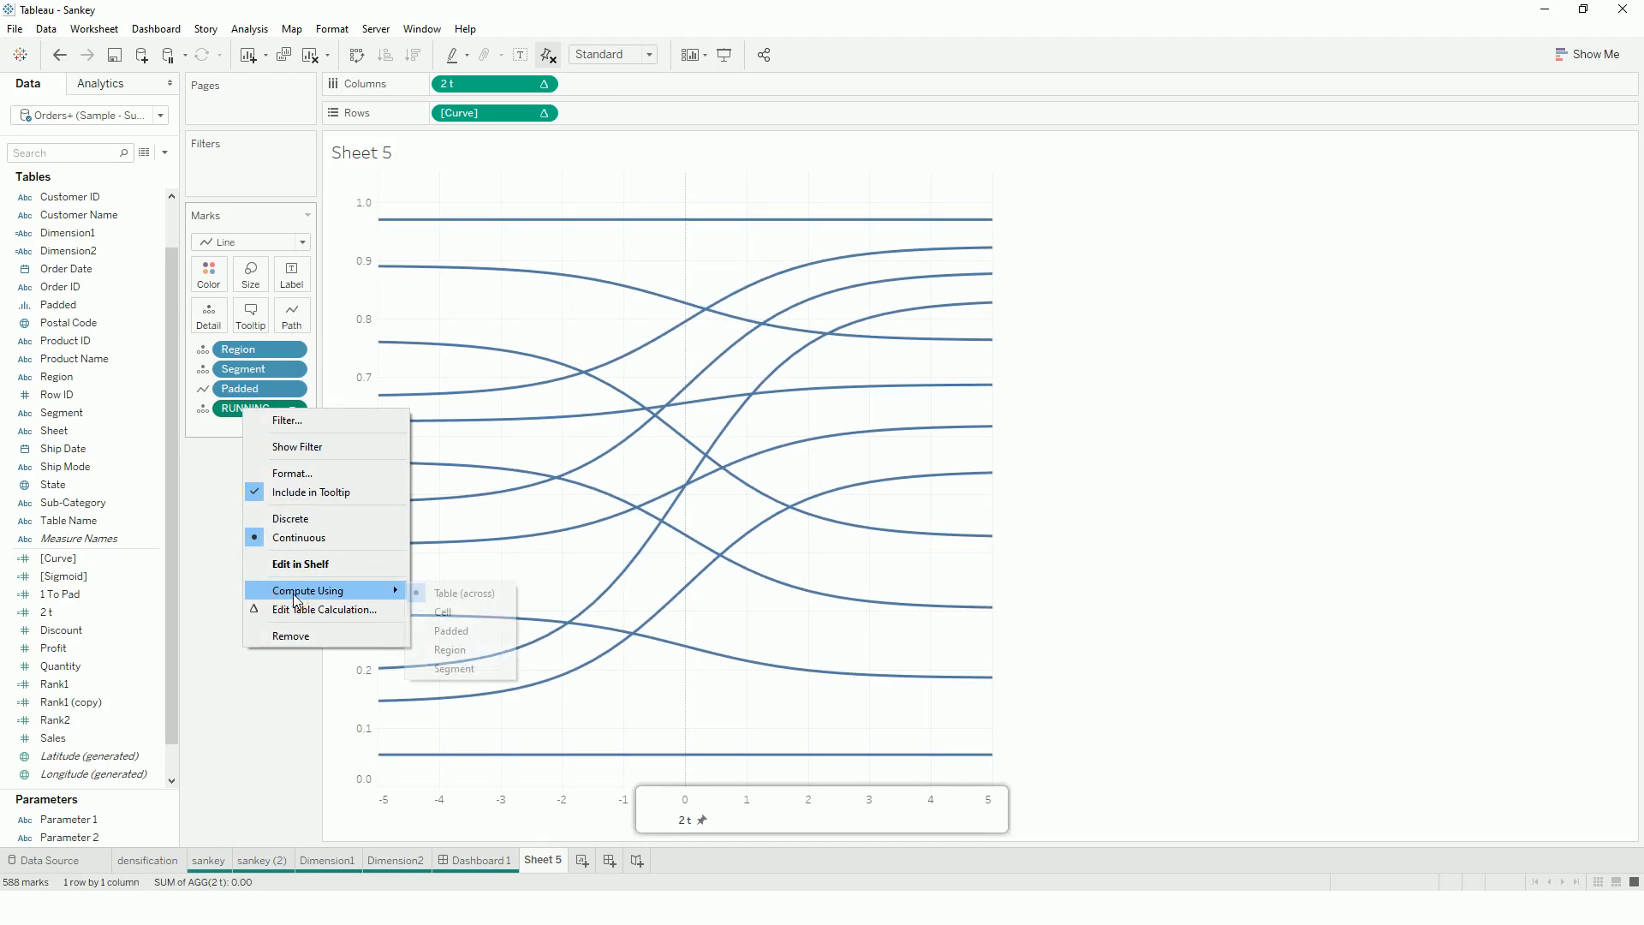
{"action": "left_click", "coordinate": [451, 630]}
- Size the curves by the running sum of sales and increase the overall line thickness
{"action": "left_click_drag", "start_coordinate": [257, 409], "coordinate": [251, 274]}
{"action": "left_click", "coordinate": [242, 275]}
{"action": "left_click", "coordinate": [323, 318]}
{"action": "left_click", "coordinate": [363, 317]}
{"action": "left_click", "coordinate": [264, 524]}
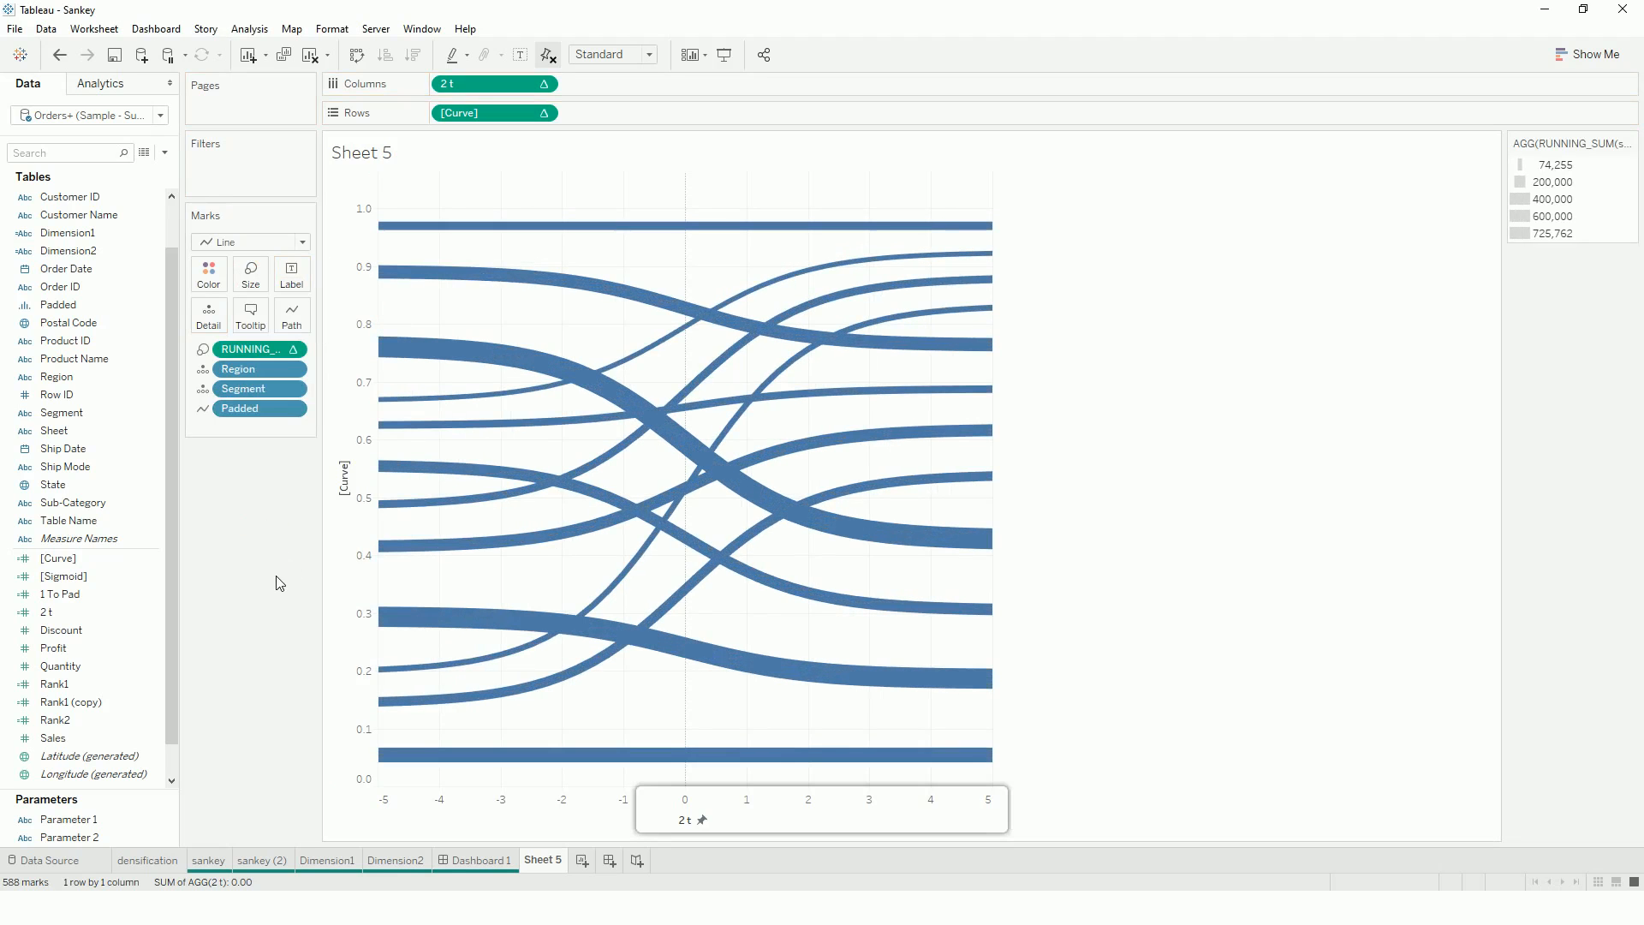
{"action": "left_click", "coordinate": [229, 640]}
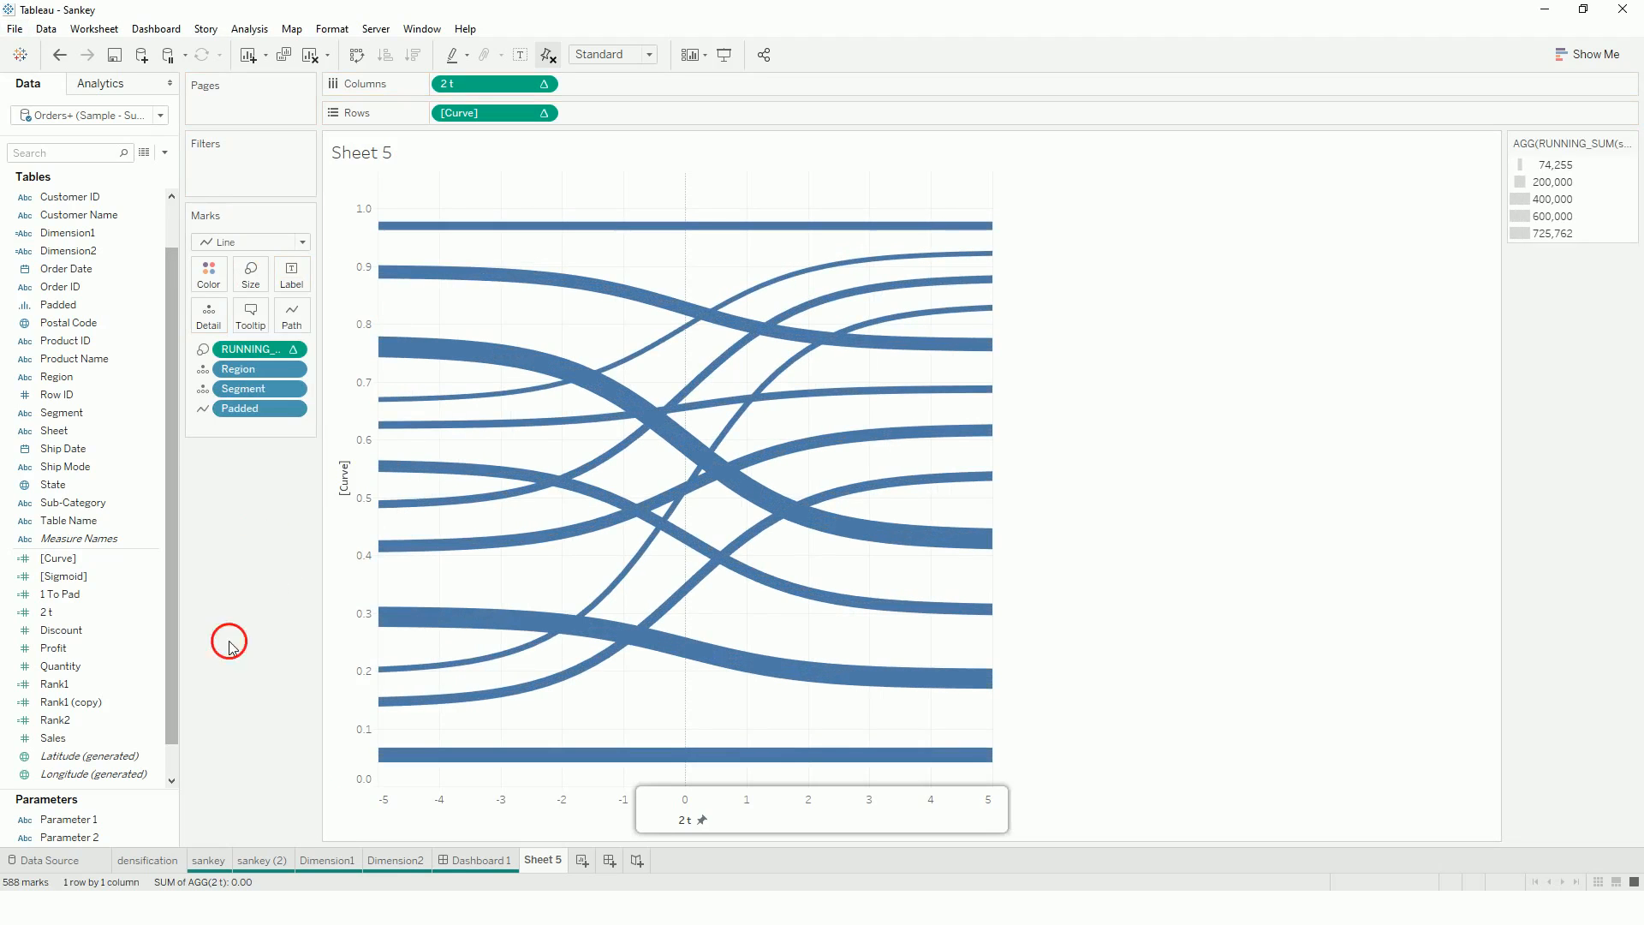
- Review the Sankey diagram on Dashboard 1 and the Dimension1 sheet with its parameters, and return to the dashboard
{"action": "left_click", "coordinate": [484, 861]}
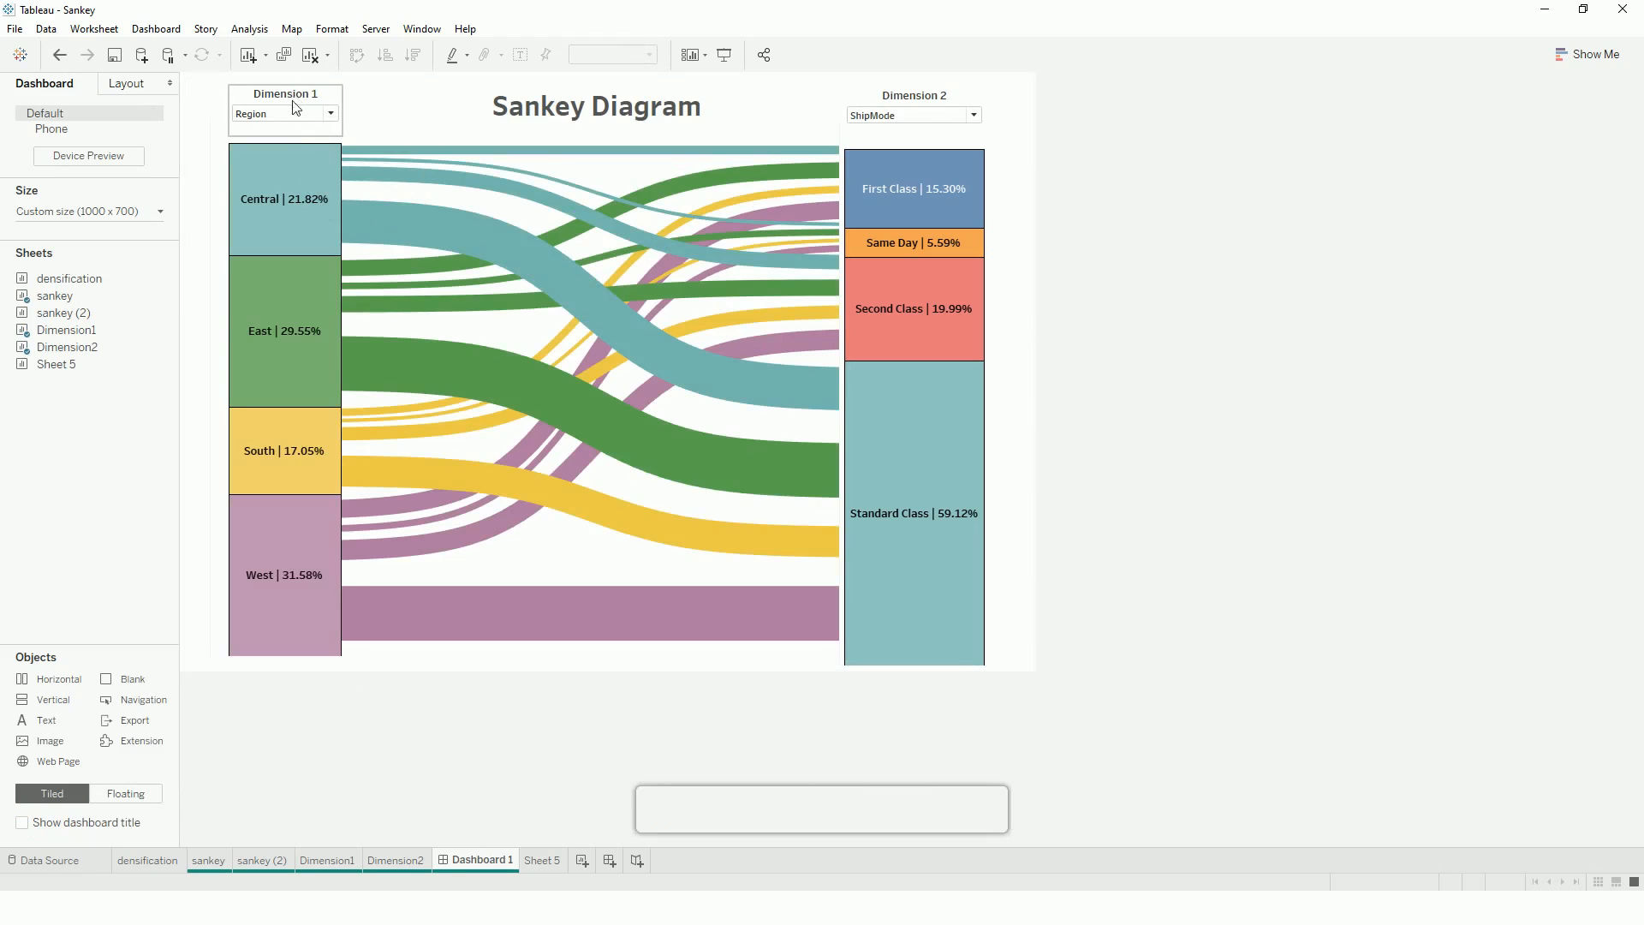
{"action": "left_click", "coordinate": [360, 859]}
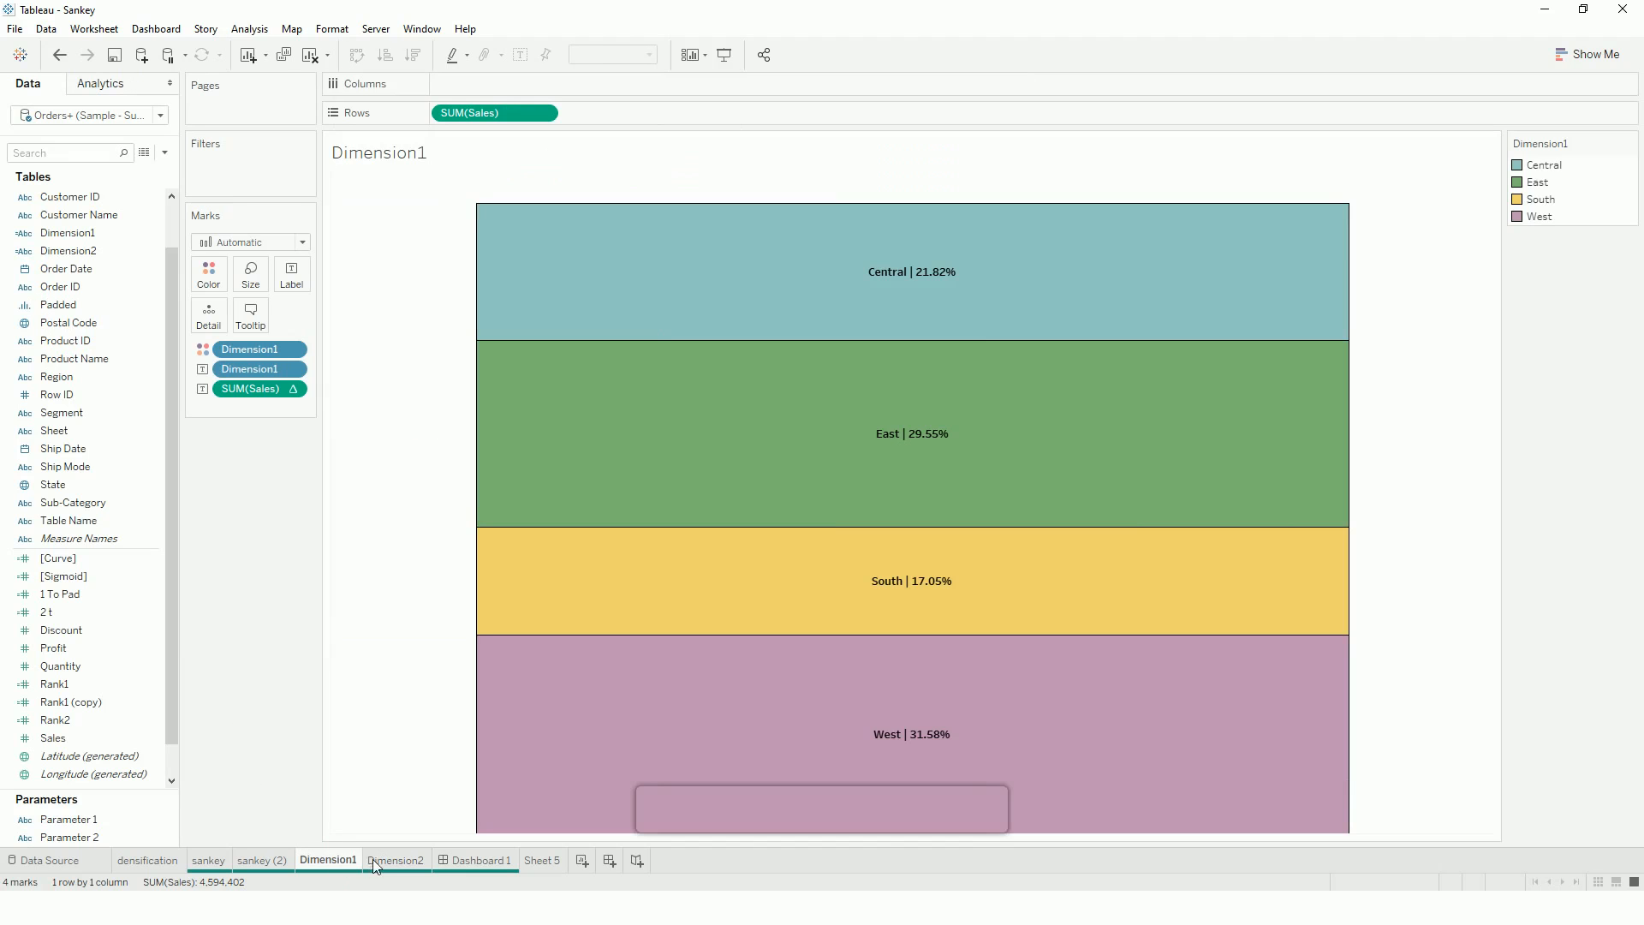
{"action": "left_click", "coordinate": [76, 821]}
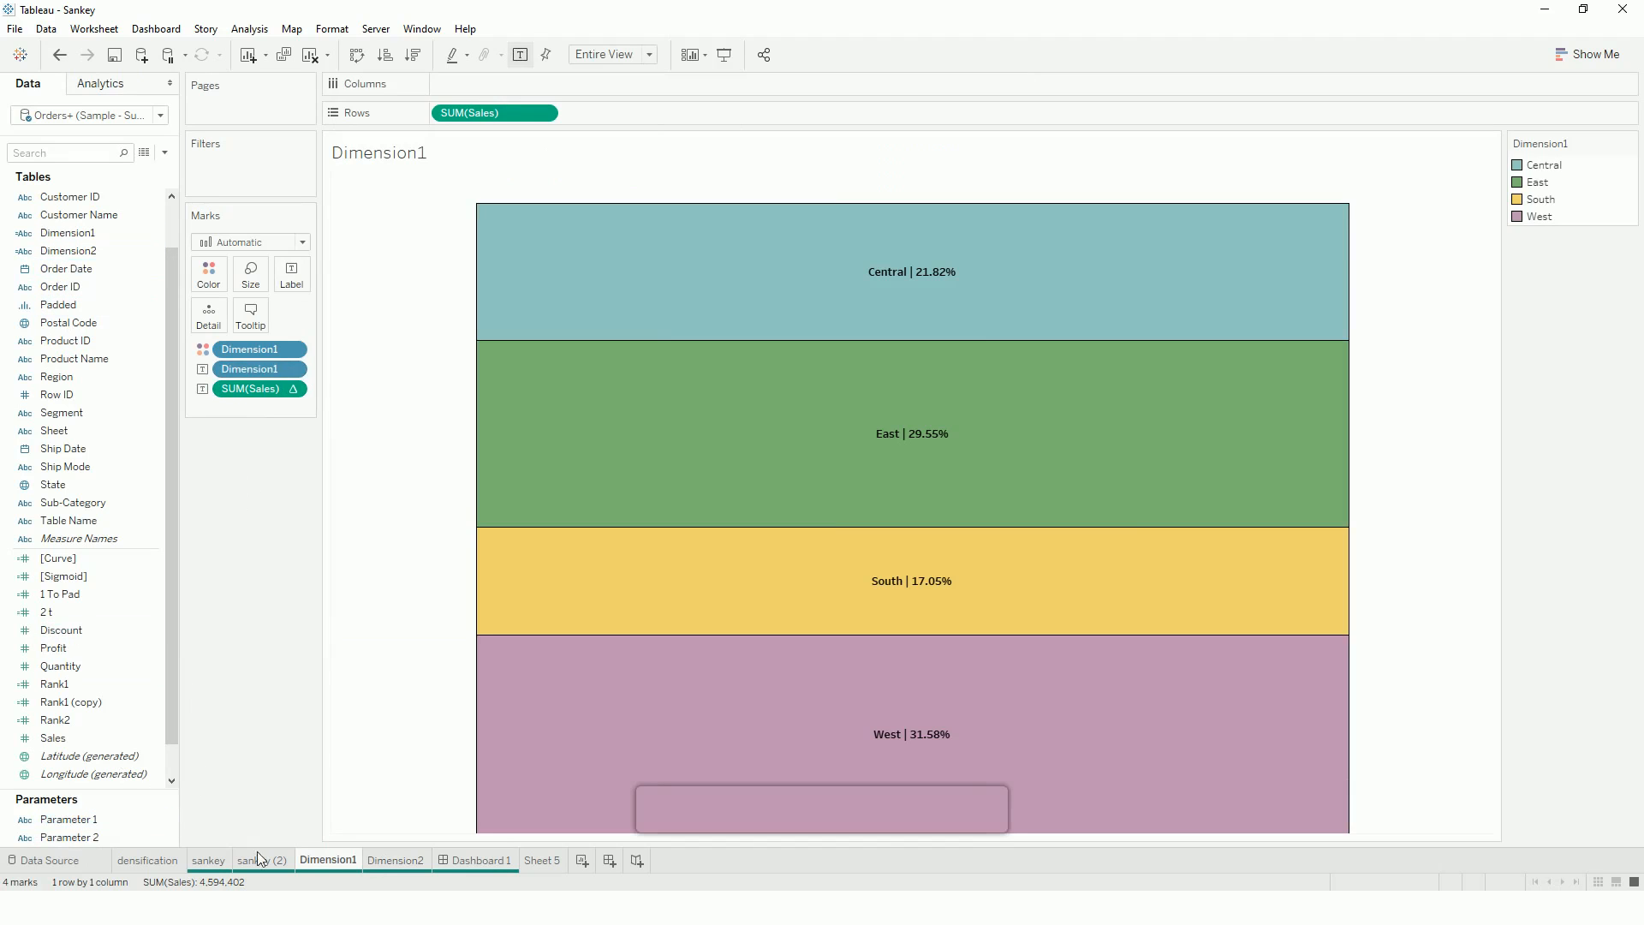
{"action": "left_click", "coordinate": [484, 861]}
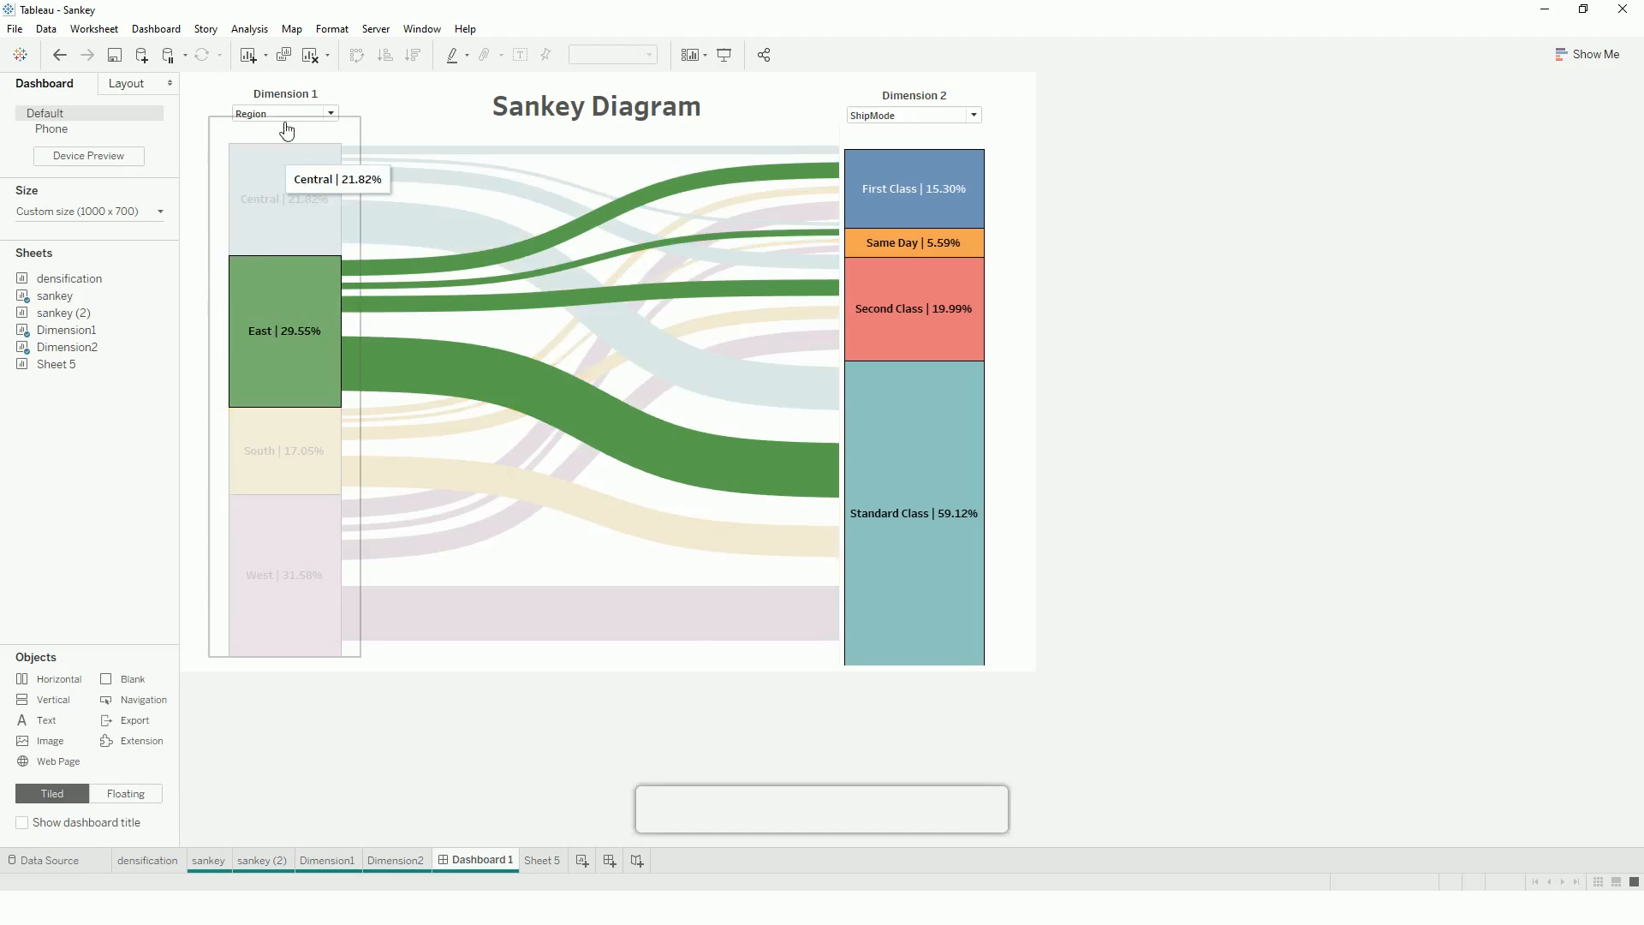